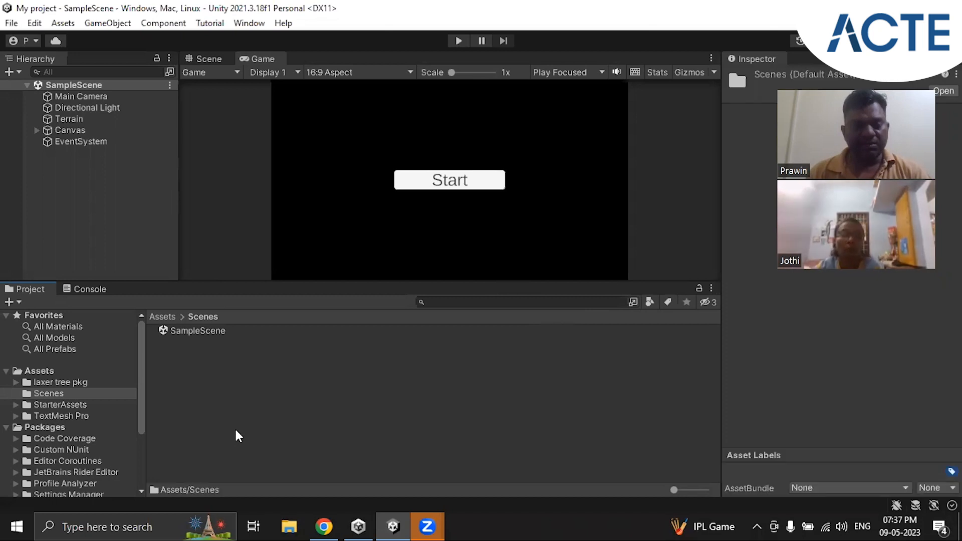
Create a scene named CameraAndLights in the Scenes folder and open it
right_click(236, 430)
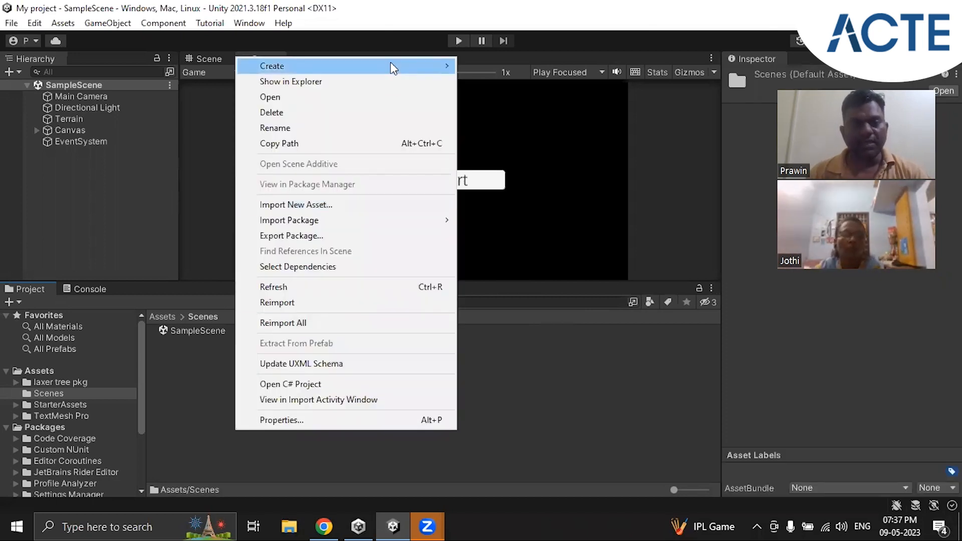
mouse_move(391, 63)
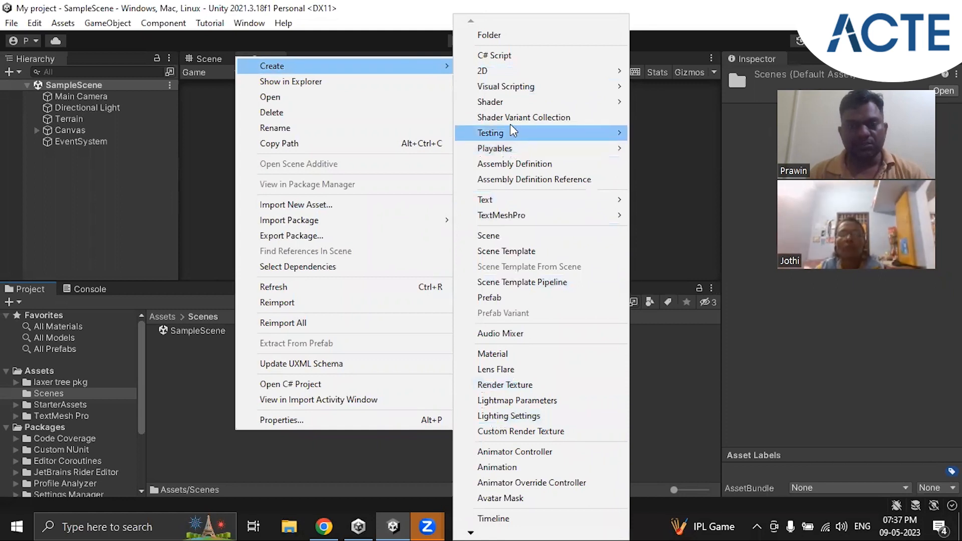
click(507, 238)
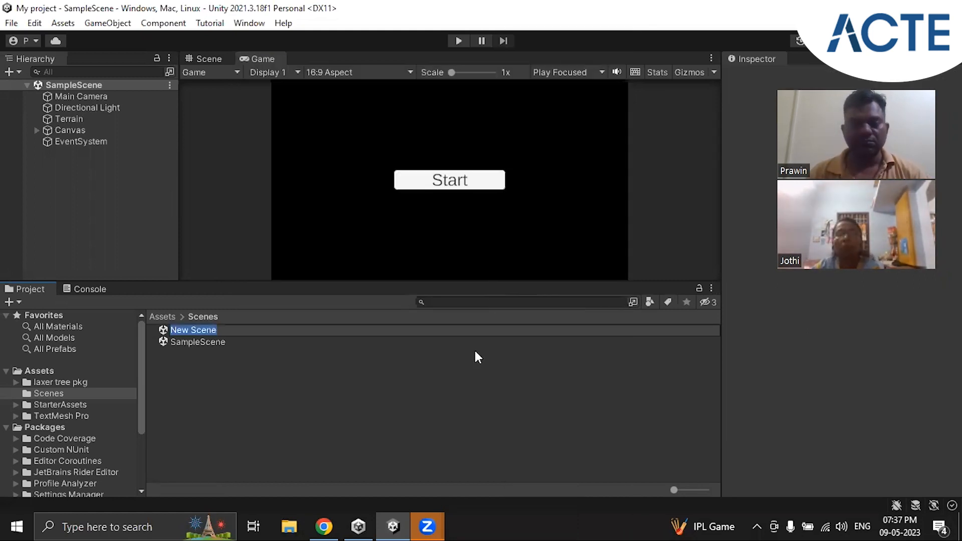
text(Camera)
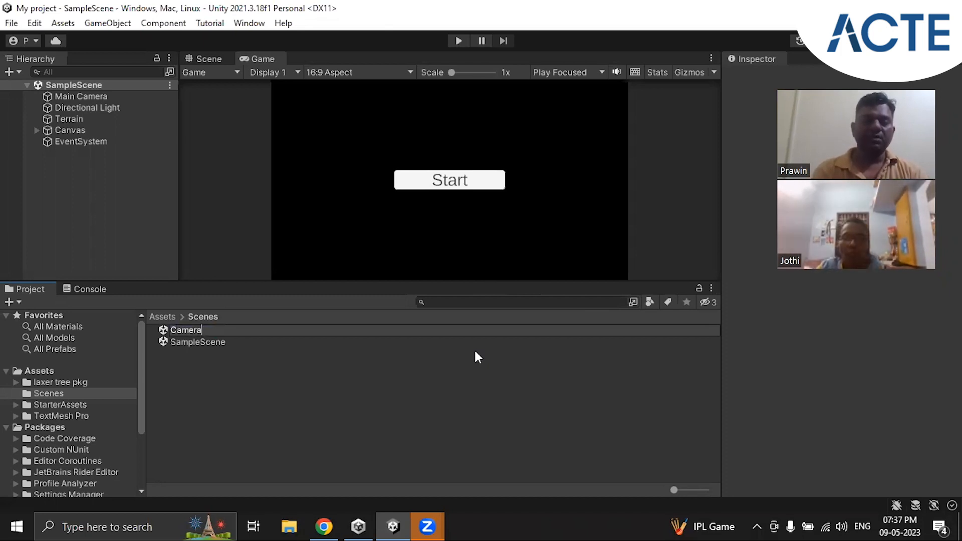
key(BackSpace)
text(And)
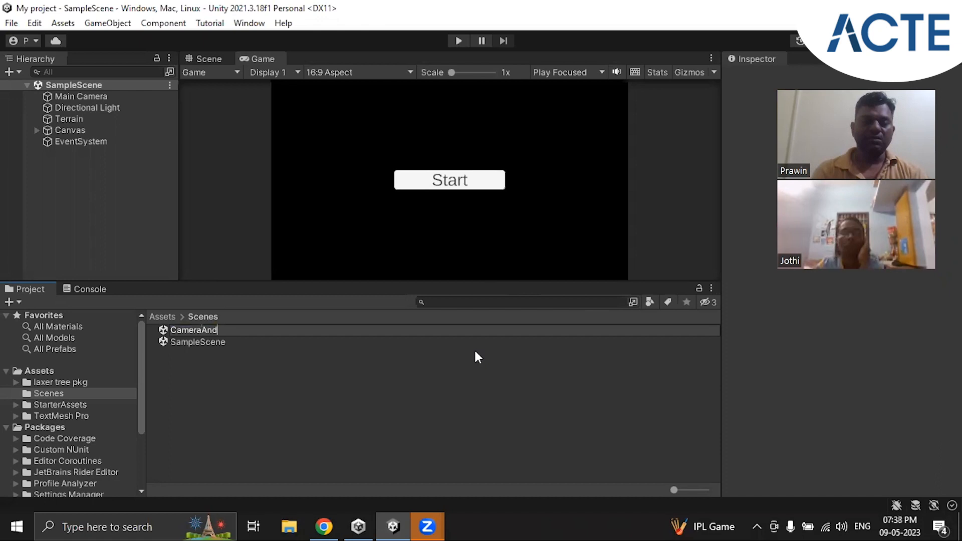
text(Light)
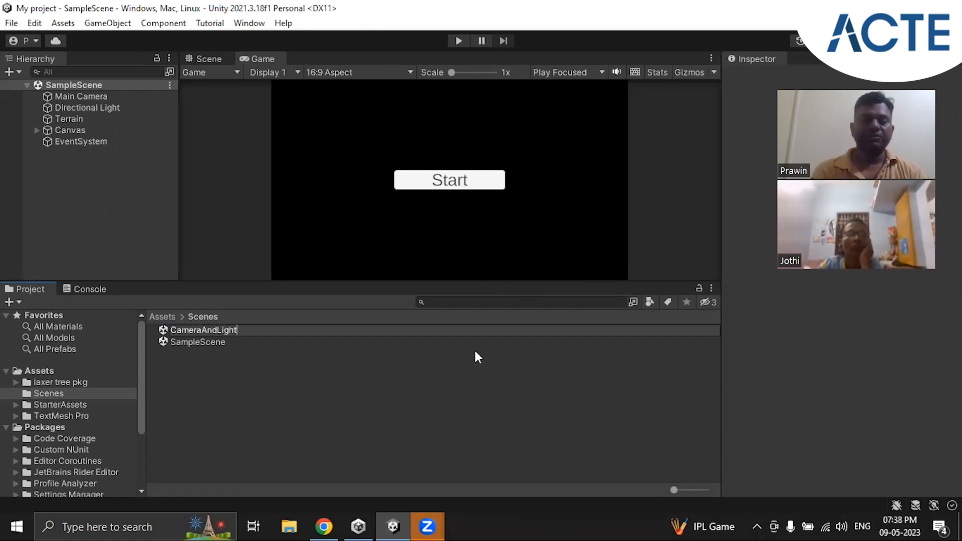
text(s S)
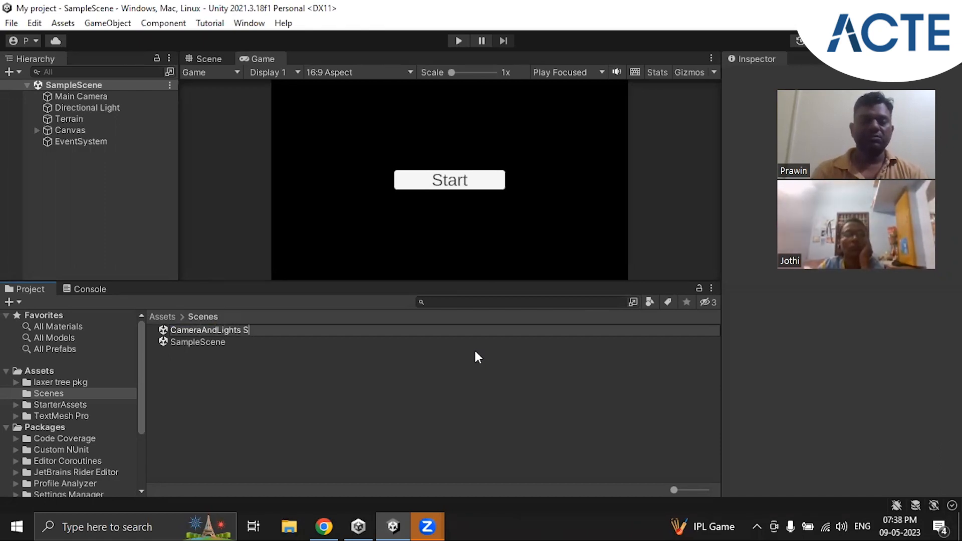
text(cene)
key(BackSpace)
key(BackSpace)
key(BackSpace)
key(BackSpace)
key(BackSpace)
key(BackSpace)
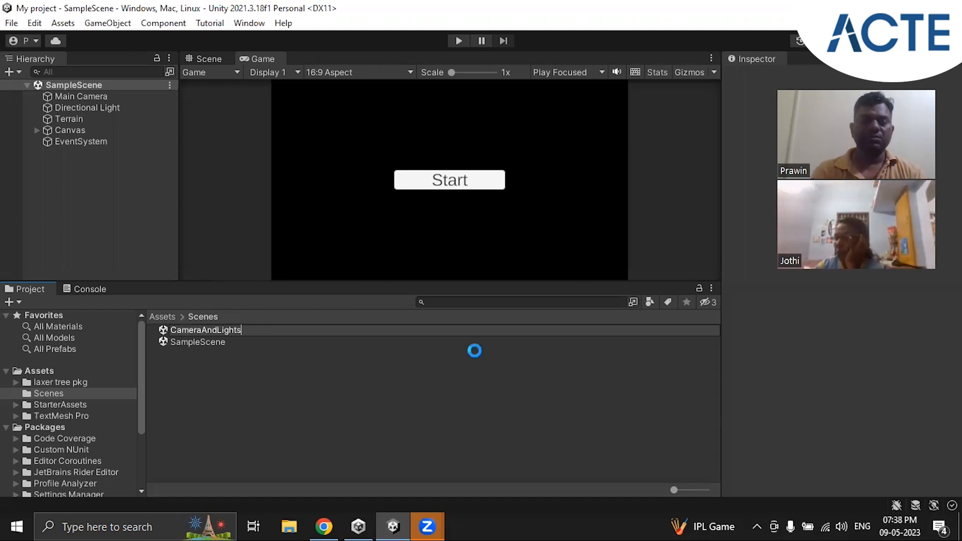
key(Return)
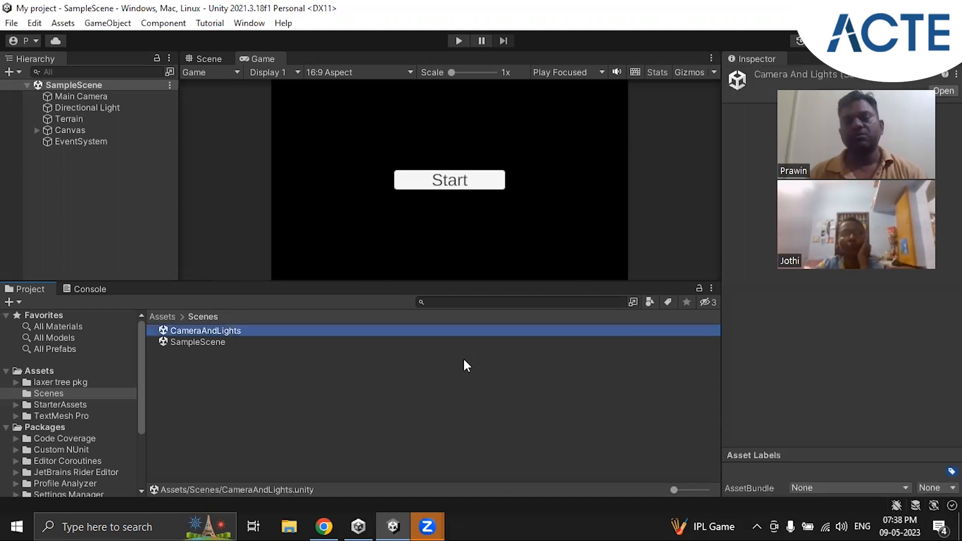
double_click(184, 330)
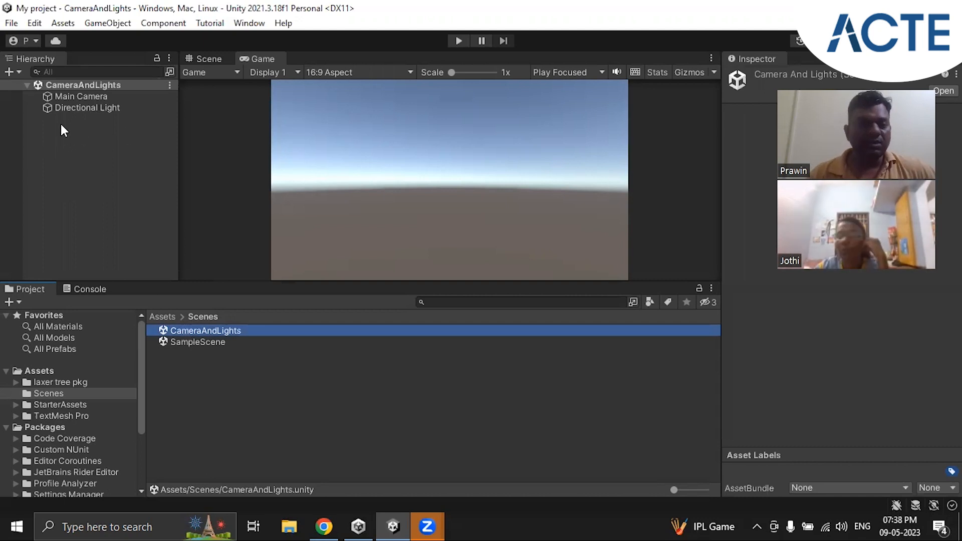
Examine the Main Camera and Directional Light components with an enlarged Game view, and switch to the Scene view
click(84, 94)
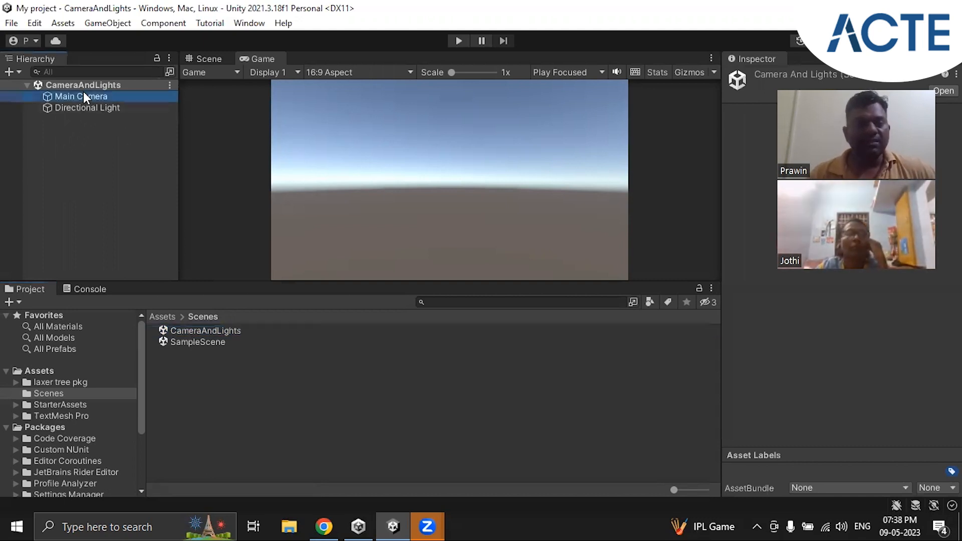
click(92, 109)
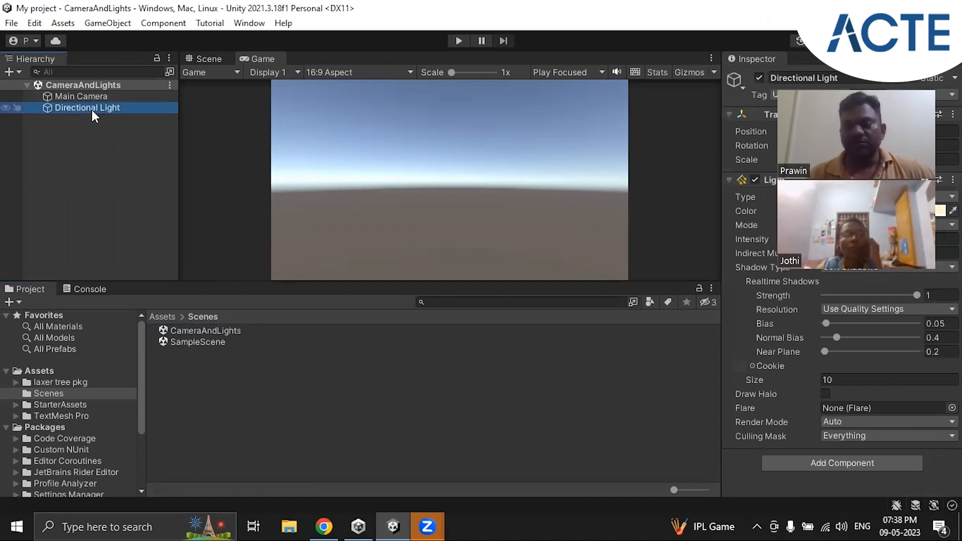
click(85, 95)
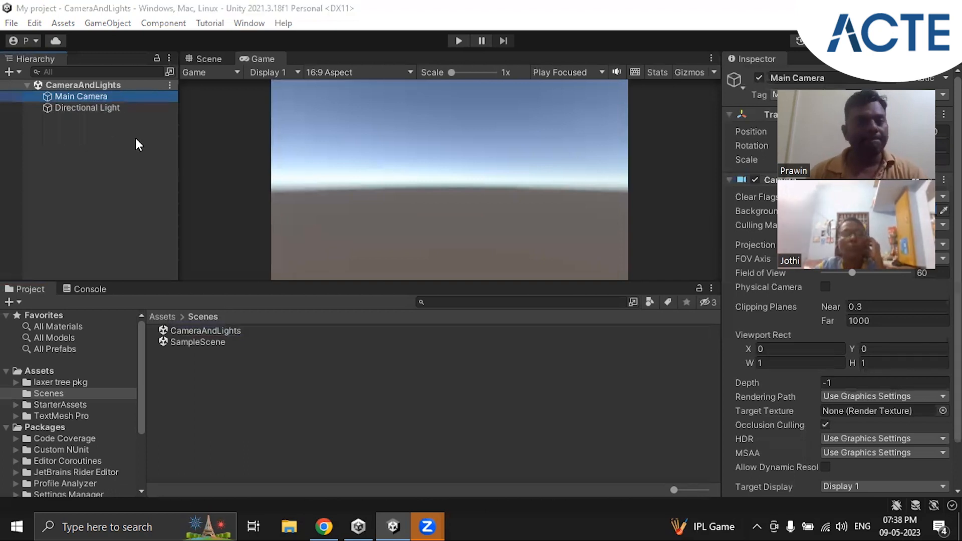
click(84, 108)
click(95, 95)
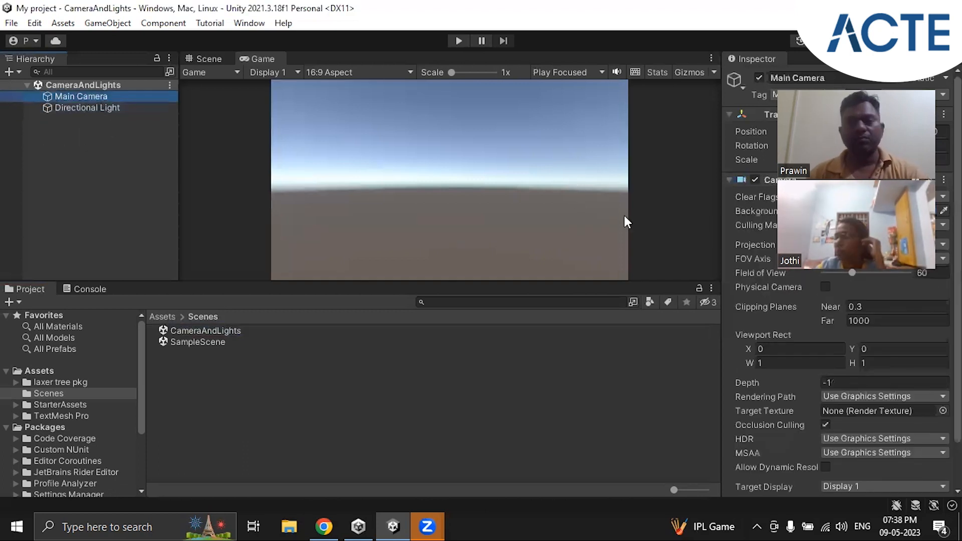
drag(674, 282, 674, 308)
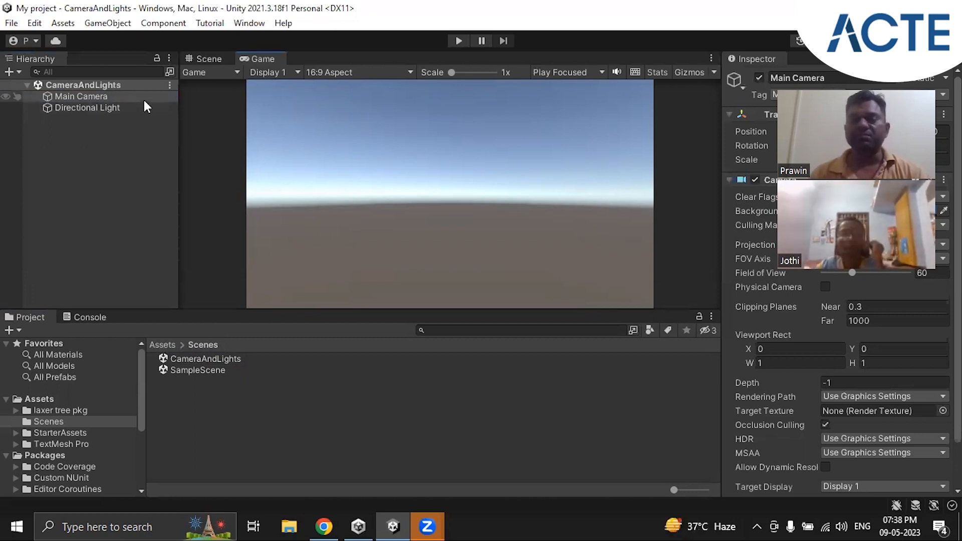
click(116, 108)
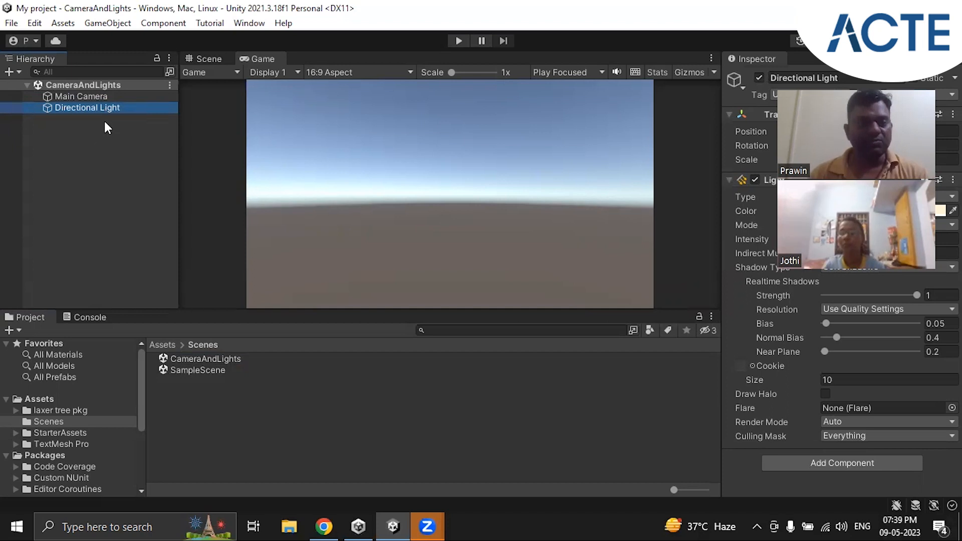
click(80, 97)
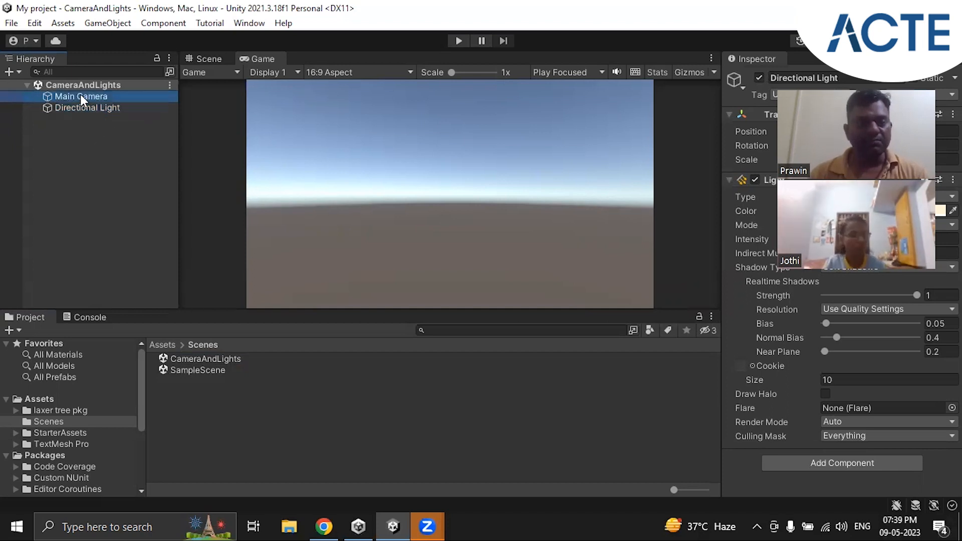
click(206, 59)
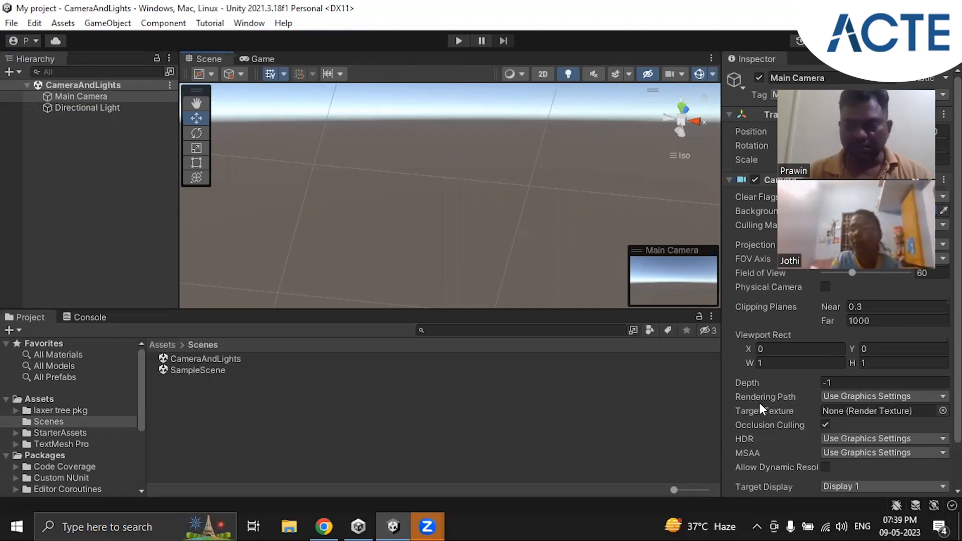
Review the microphone access options in Windows Settings, close them, and return to Unity
click(793, 523)
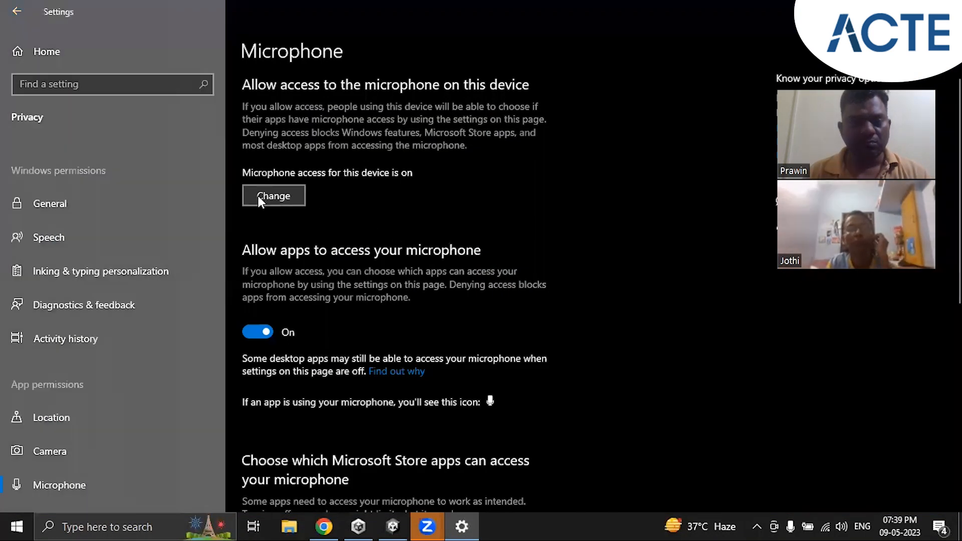
scroll(508, 237, down, 5)
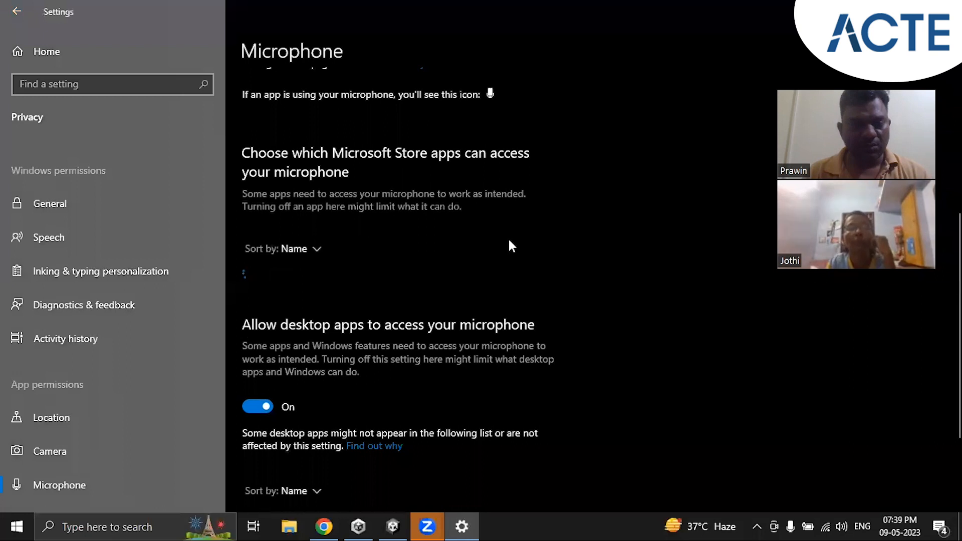
scroll(508, 237, down, 3)
scroll(508, 237, up, 5)
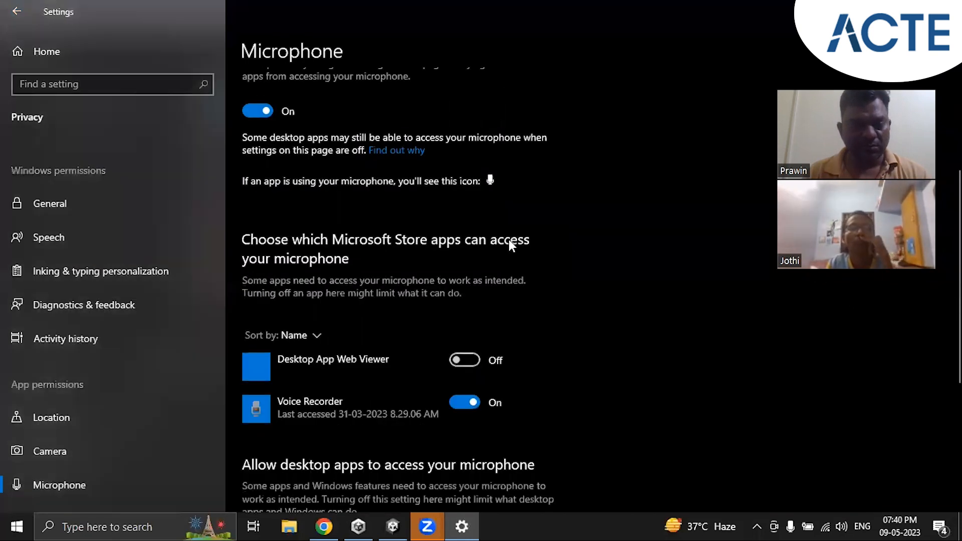
scroll(509, 242, up, 4)
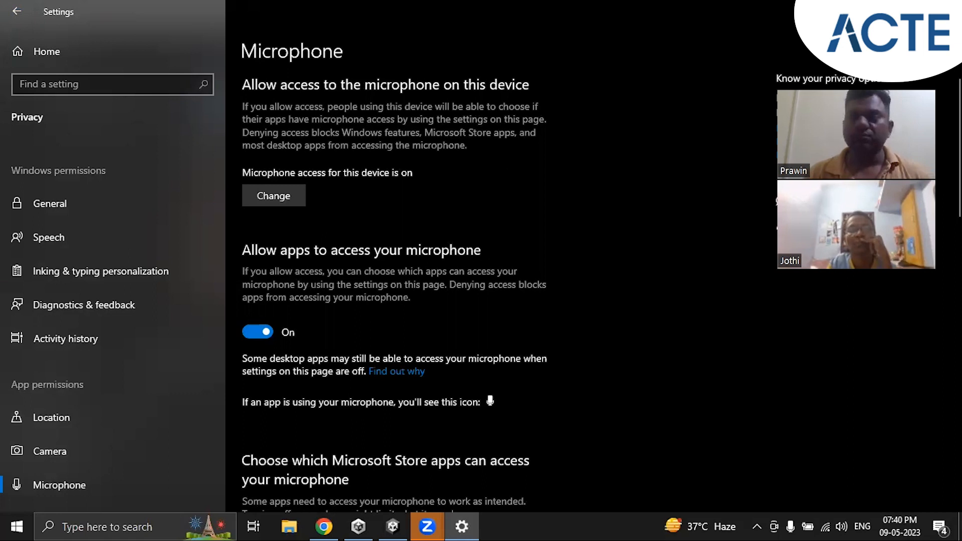
click(945, 11)
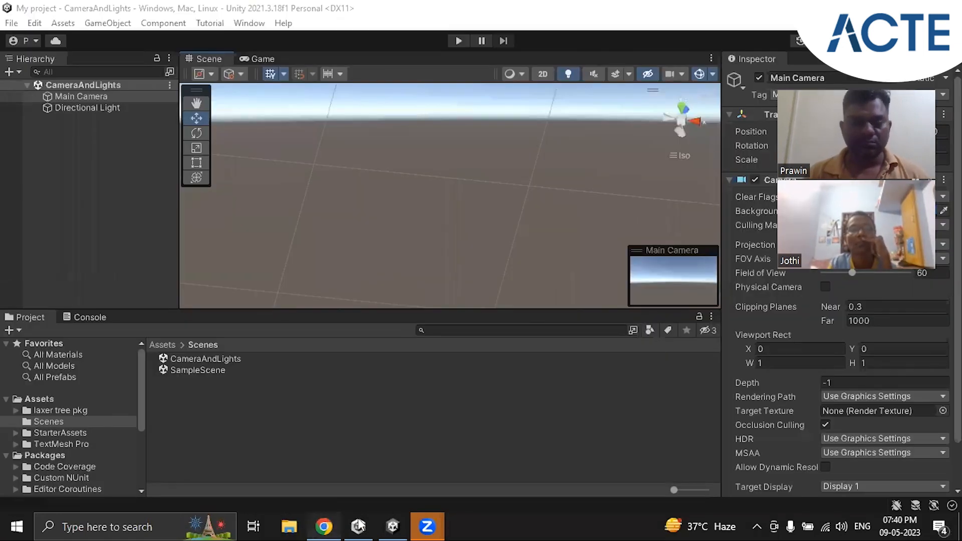
click(325, 526)
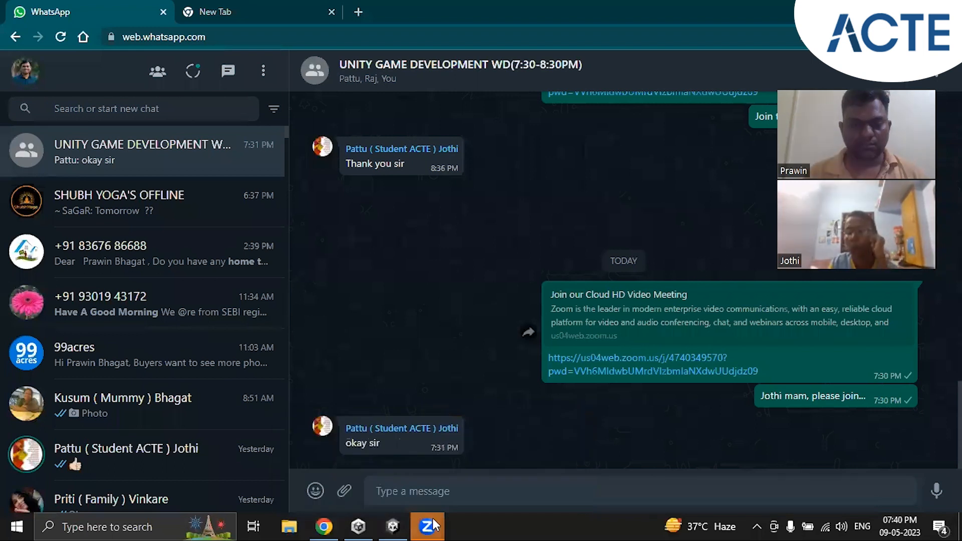
click(392, 526)
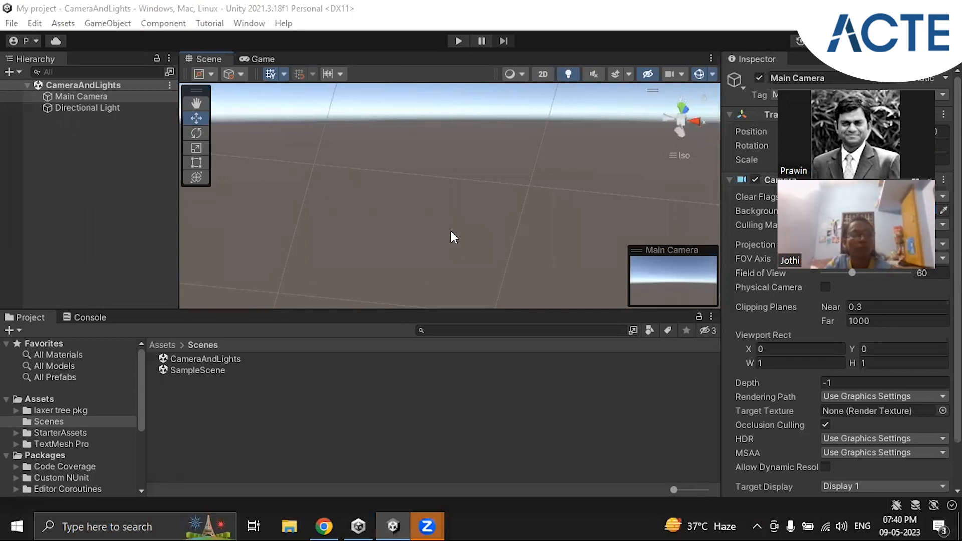
Adjust the system speaker volume, lowering it to 80 and raising it slightly, and clear the hierarchy selection
key(XF86AudioRaiseVolume)
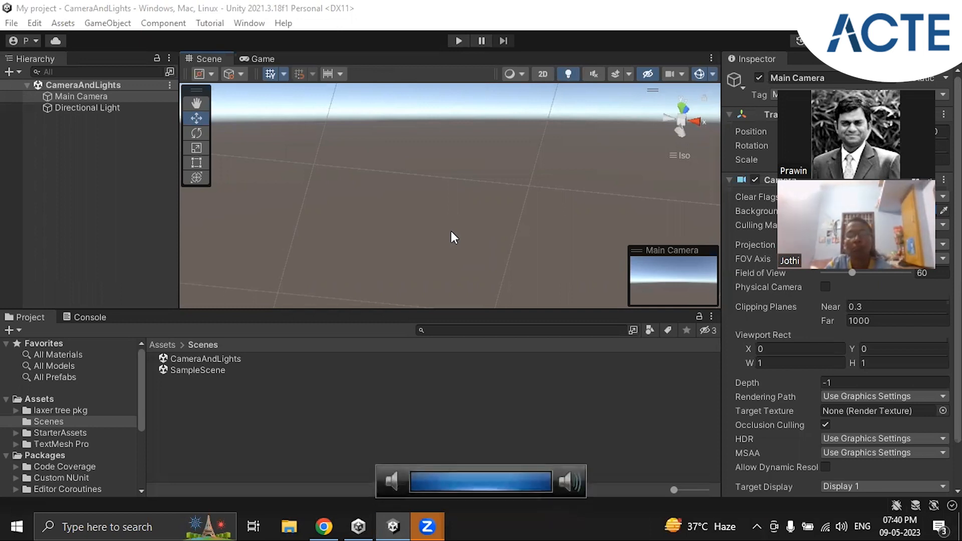
key(XF86AudioLowerVolume)
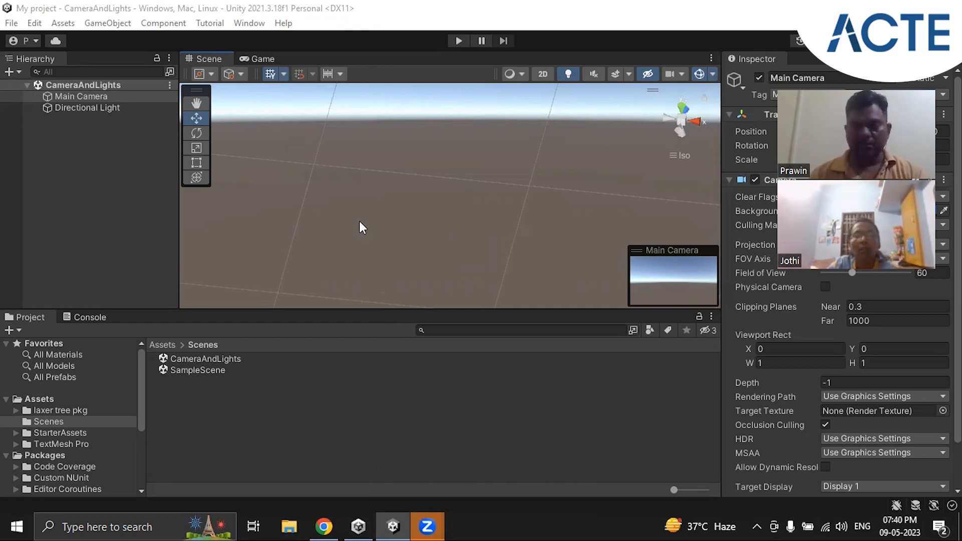
click(841, 521)
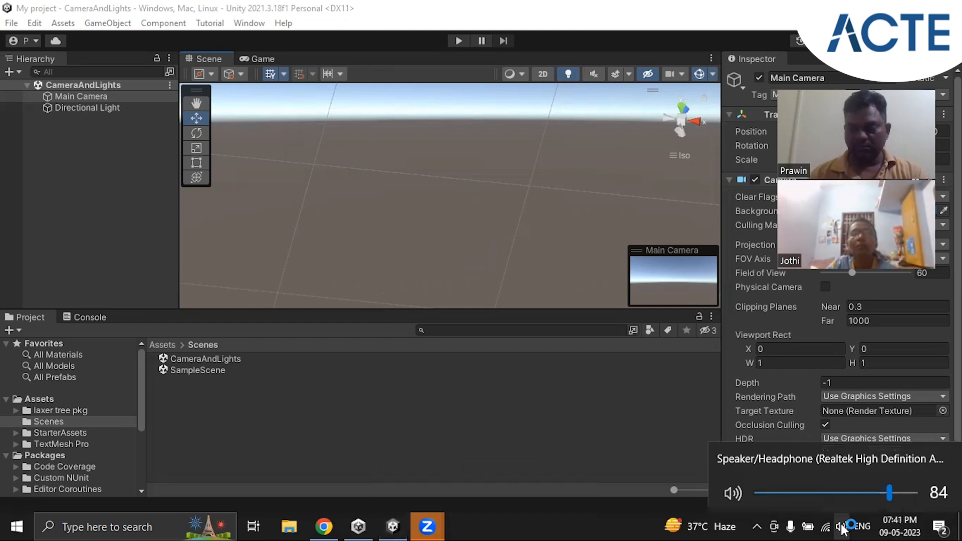
scroll(843, 529, down, 2)
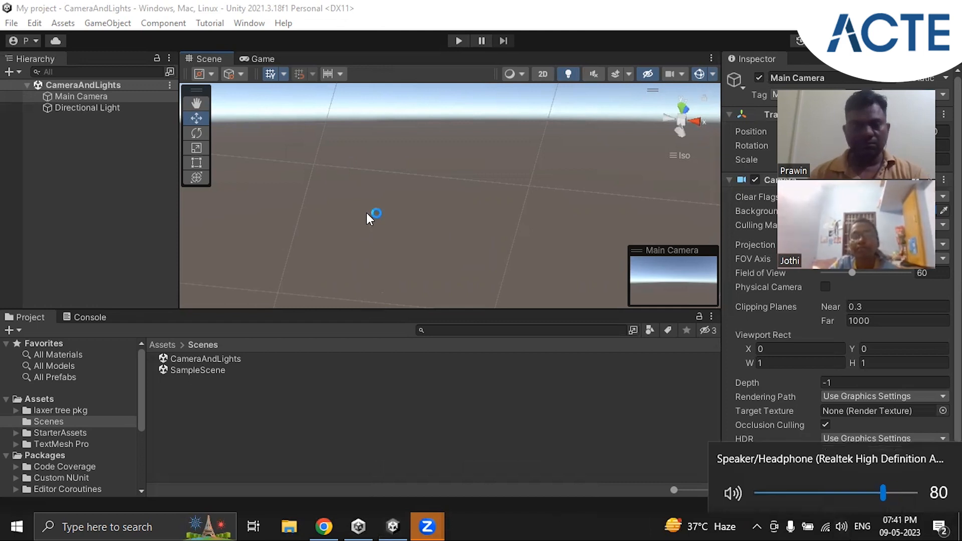
click(107, 179)
key(XF86AudioRaiseVolume)
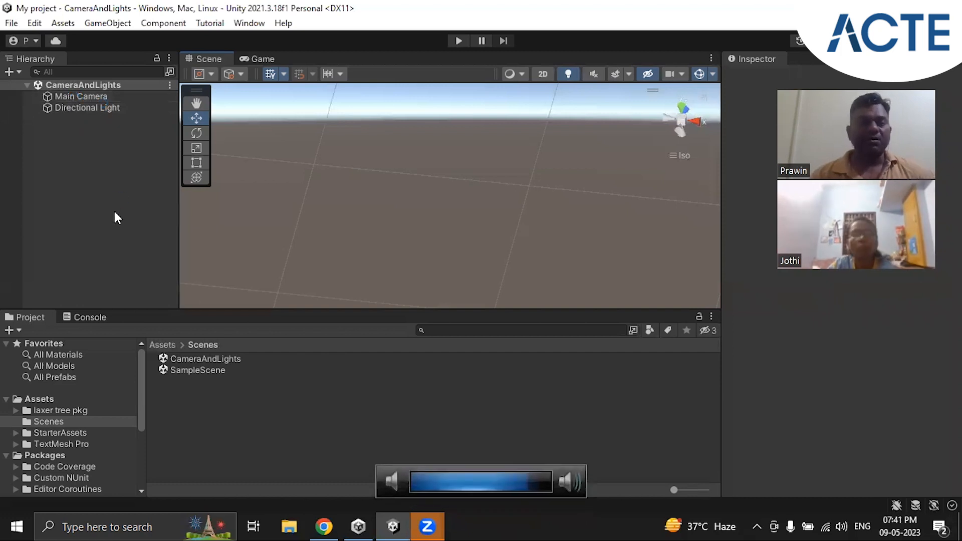
Delete the Directional Light from the CameraAndLights scene and save the scene
click(80, 109)
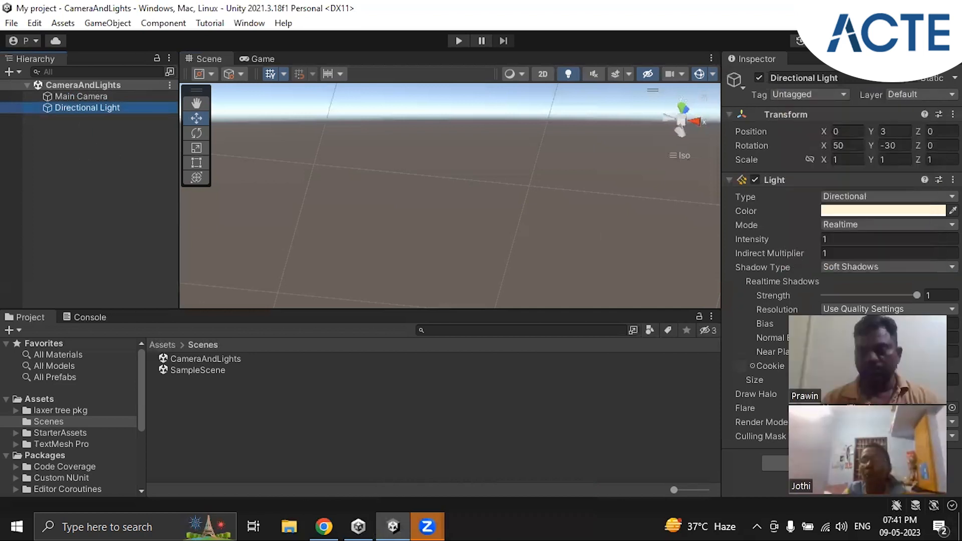
right_click(73, 108)
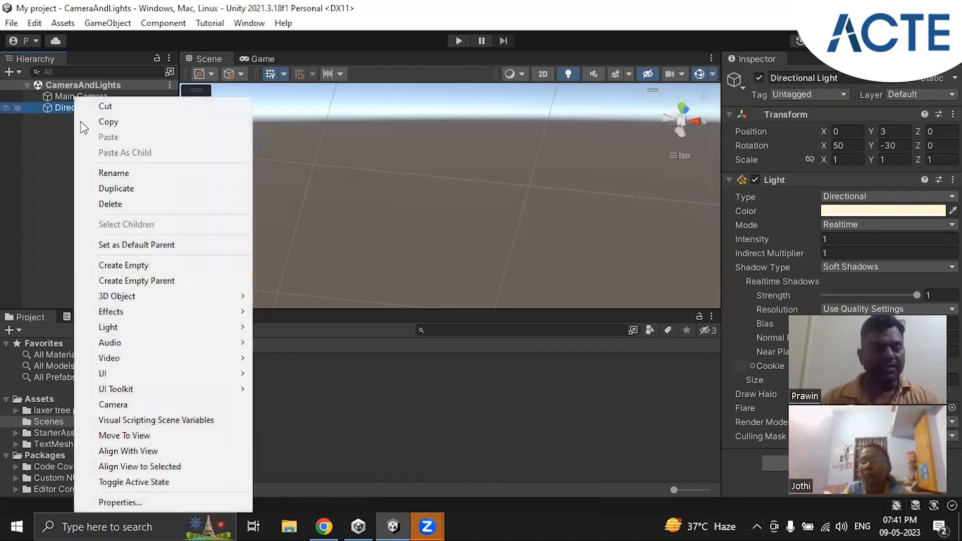
click(100, 206)
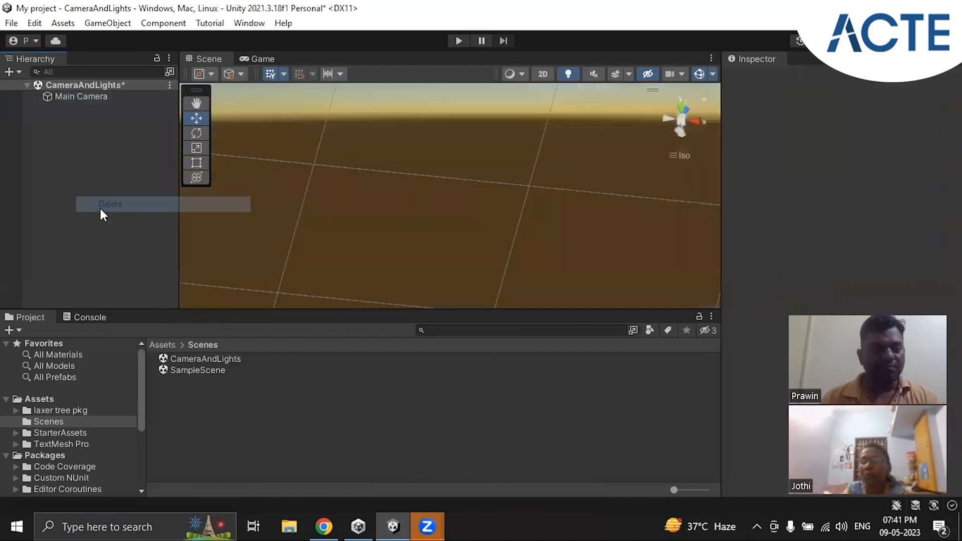
click(169, 85)
click(199, 115)
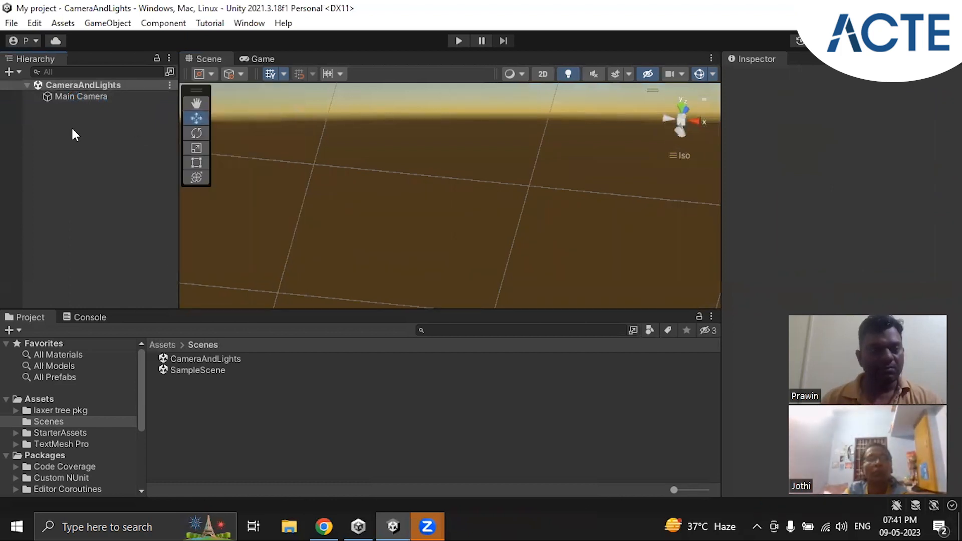
Add a Point Light to the CameraAndLights scene and clear the hierarchy selection
right_click(72, 126)
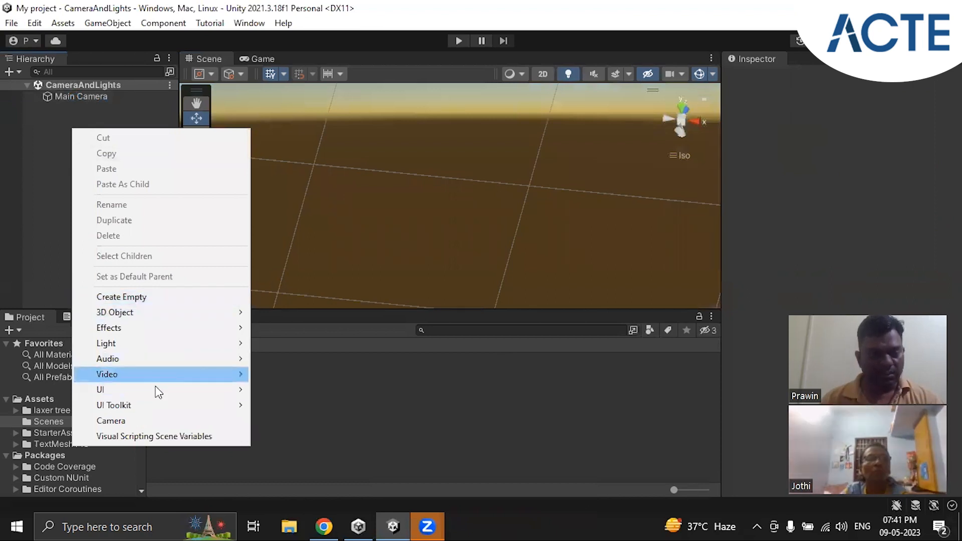
mouse_move(173, 347)
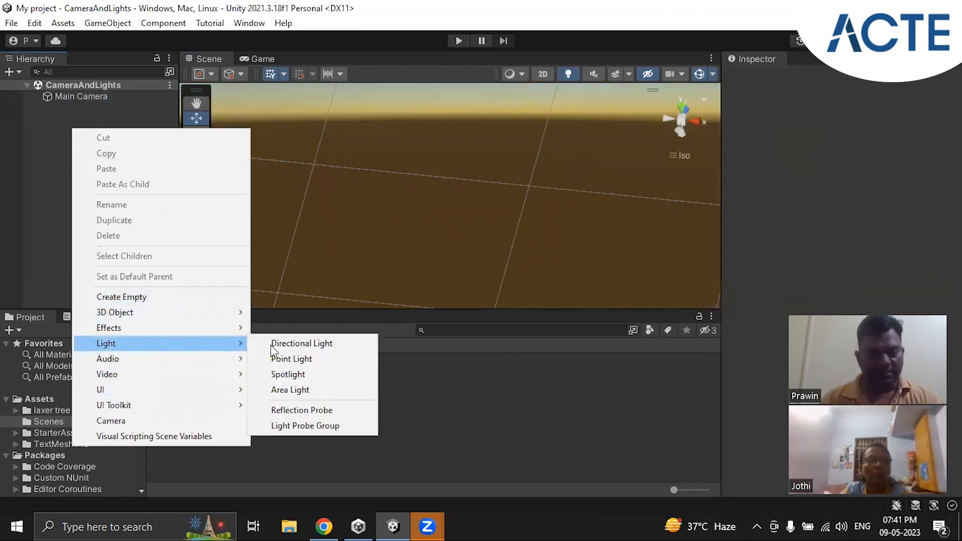
click(300, 361)
click(126, 158)
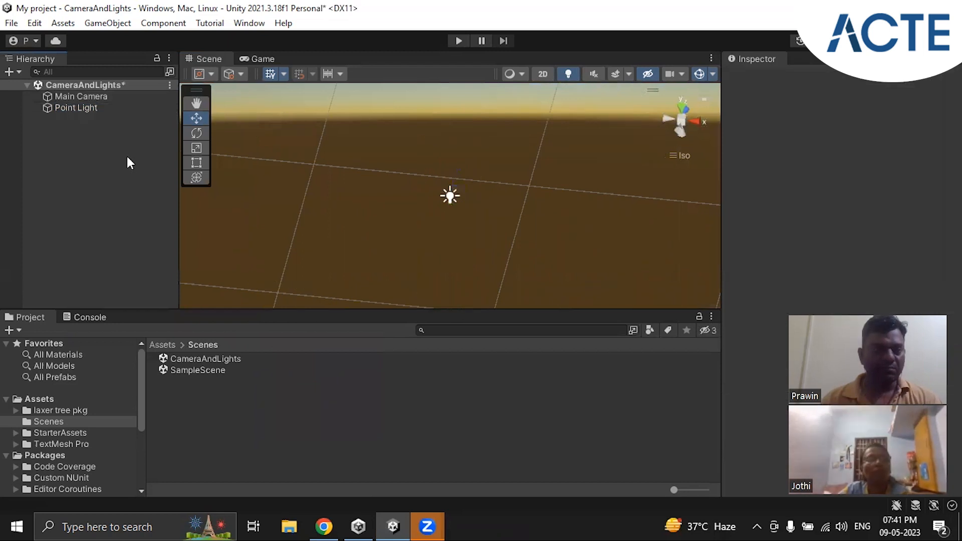
Examine the Point Light's Light component, including its available types, range and mode options, without changing them
click(85, 107)
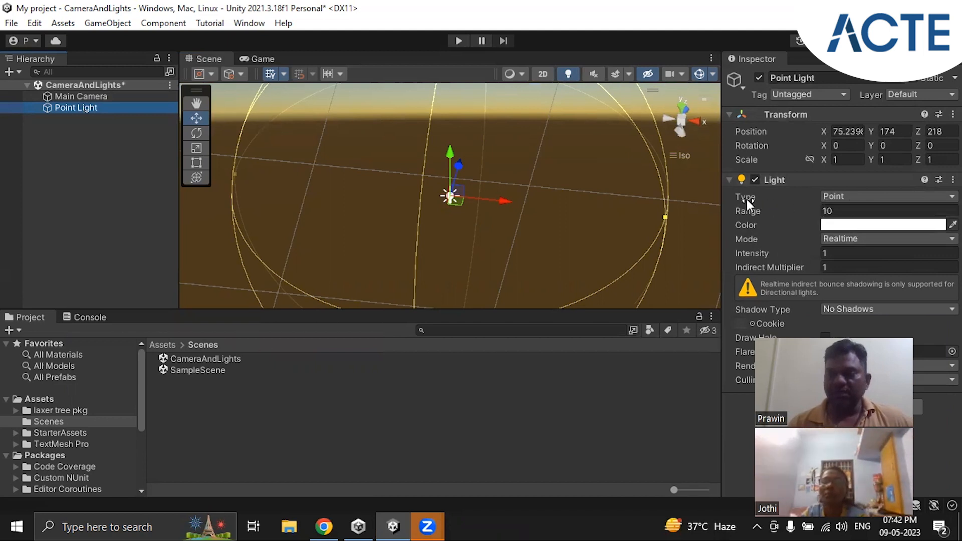
click(872, 197)
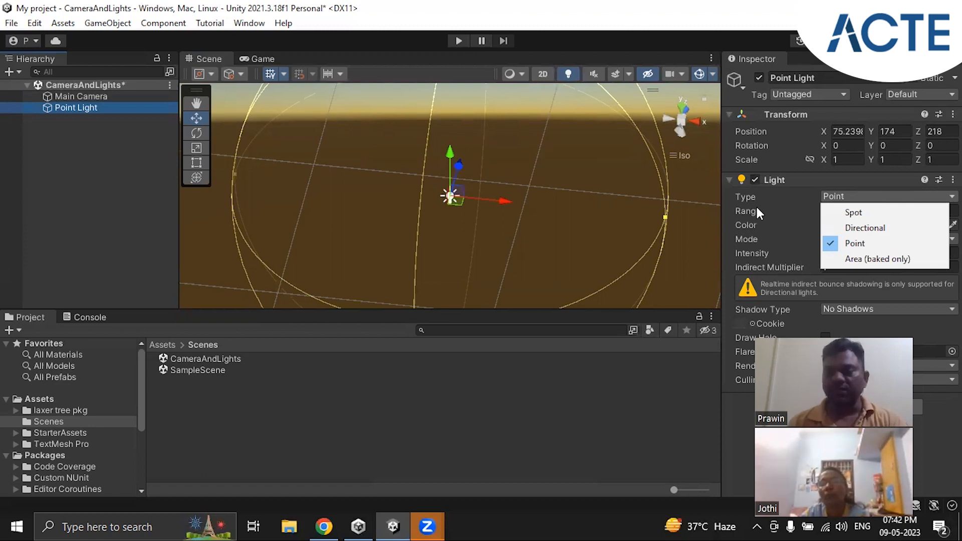
click(875, 182)
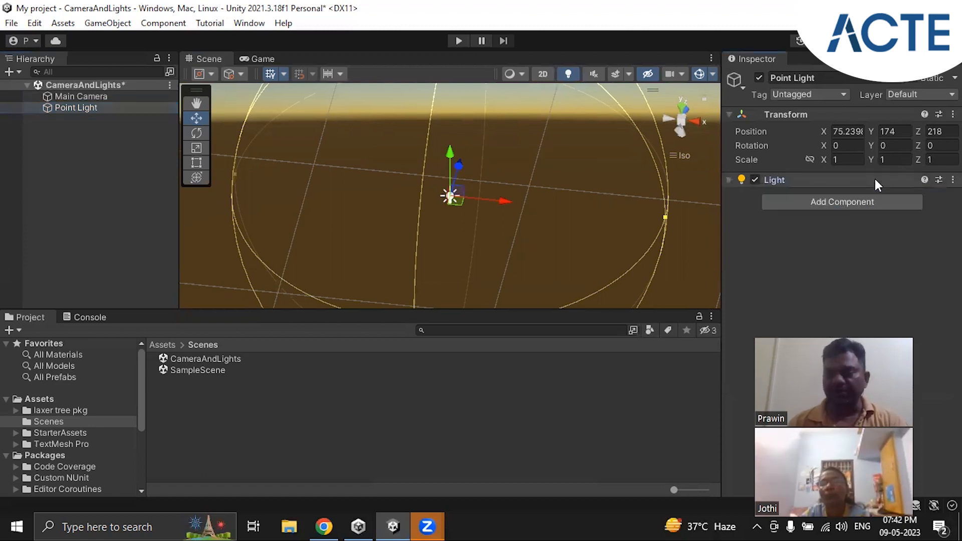
click(732, 179)
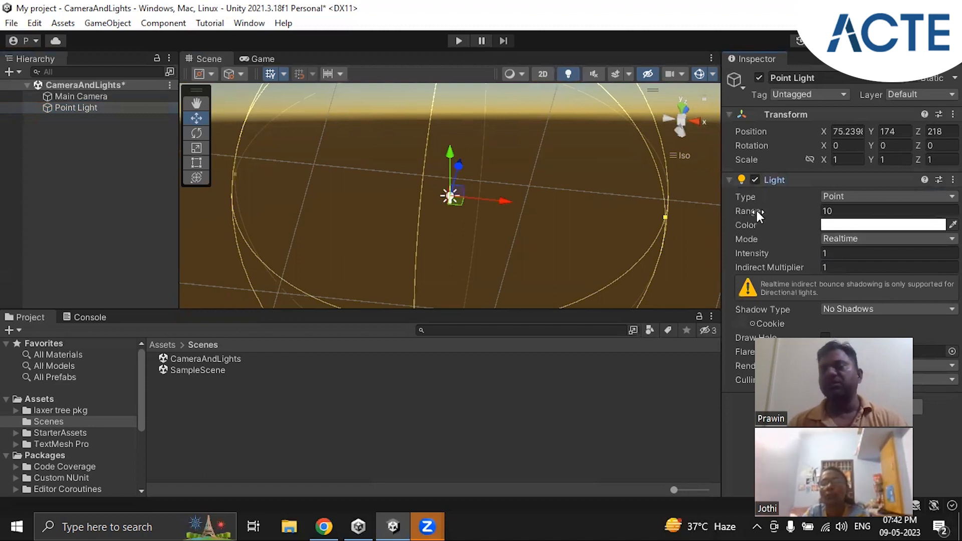
mouse_move(756, 210)
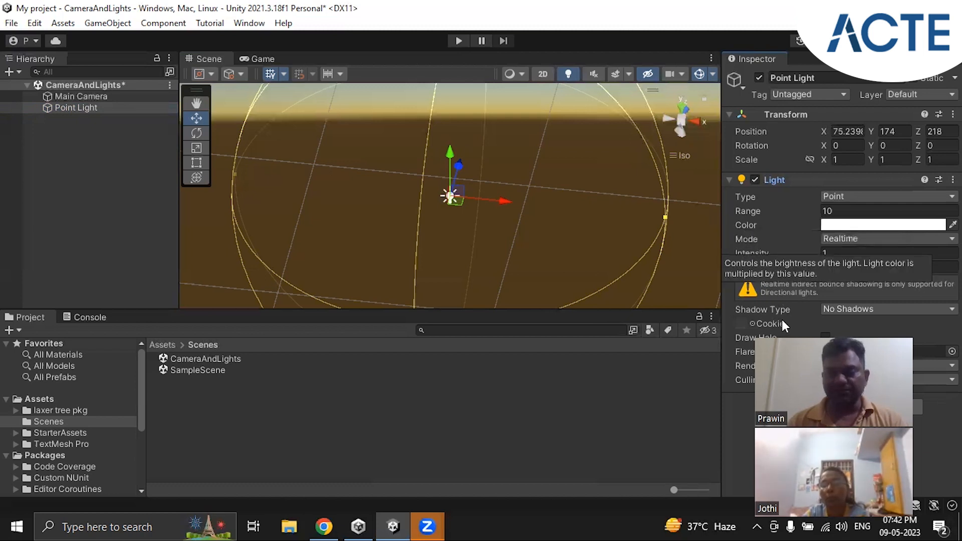
click(845, 239)
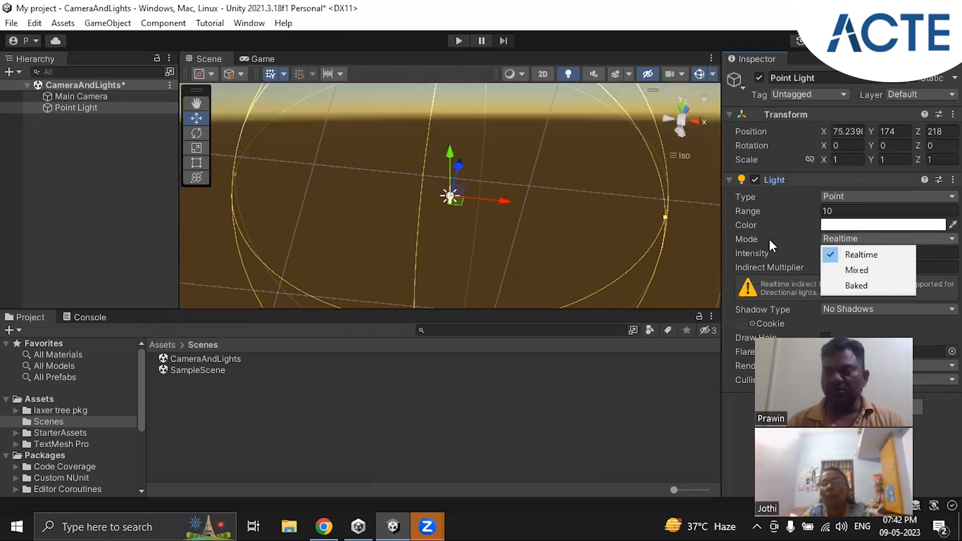
click(747, 236)
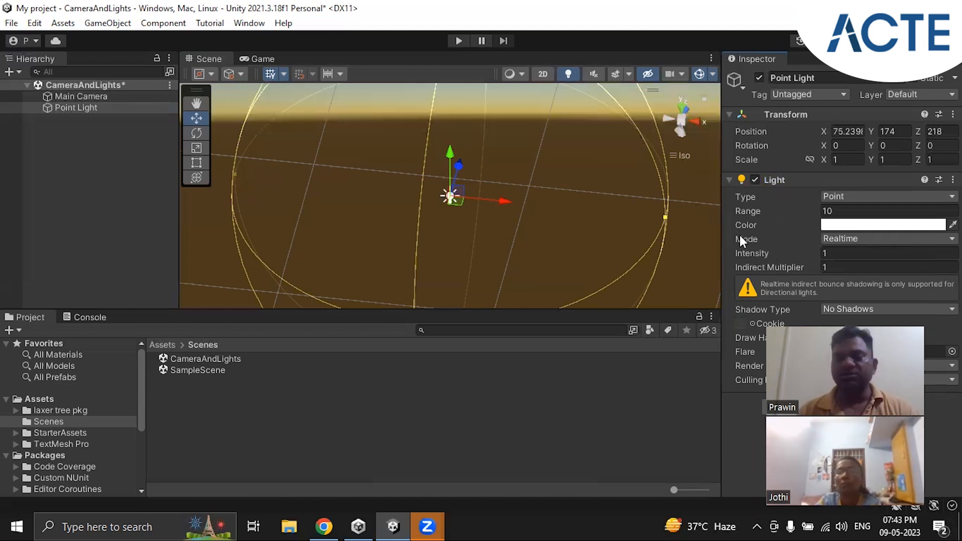
click(88, 121)
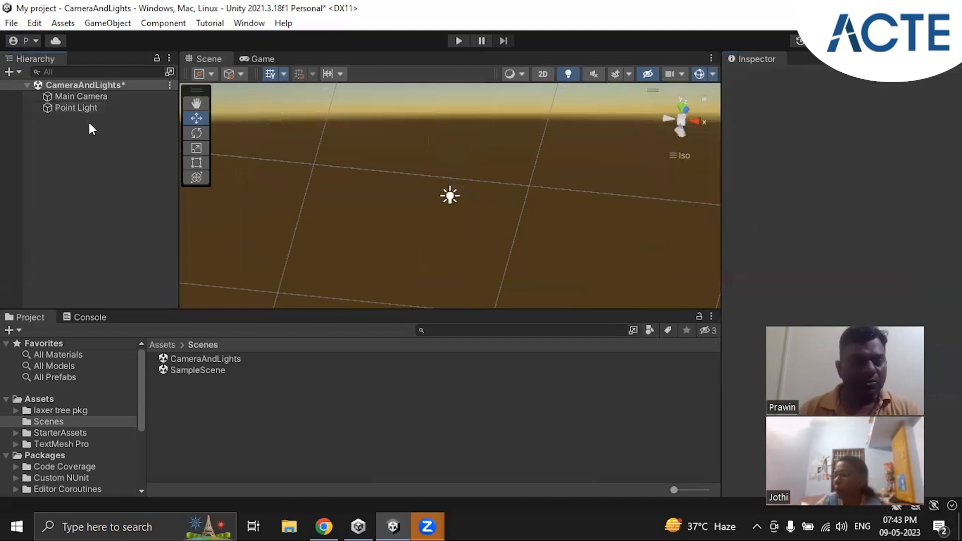
click(69, 107)
click(76, 130)
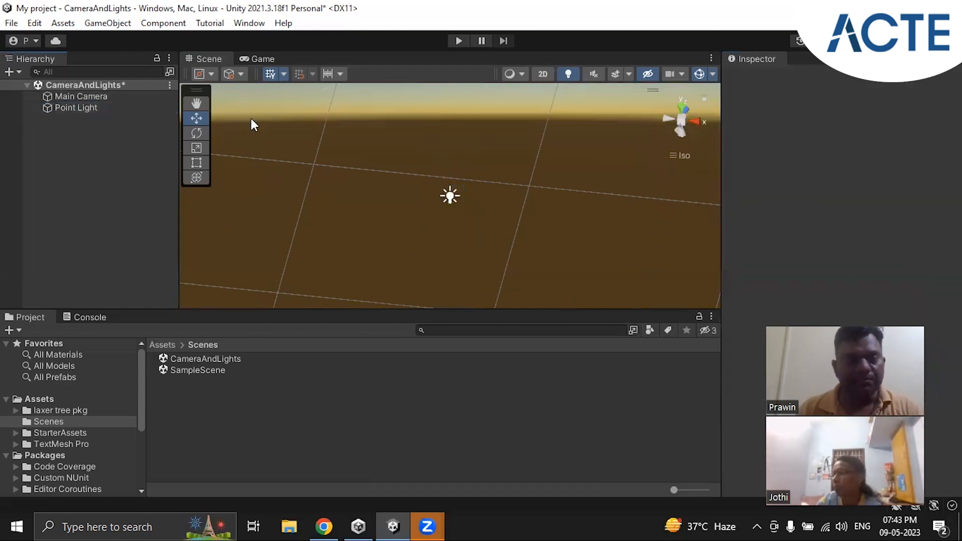
click(256, 59)
click(210, 59)
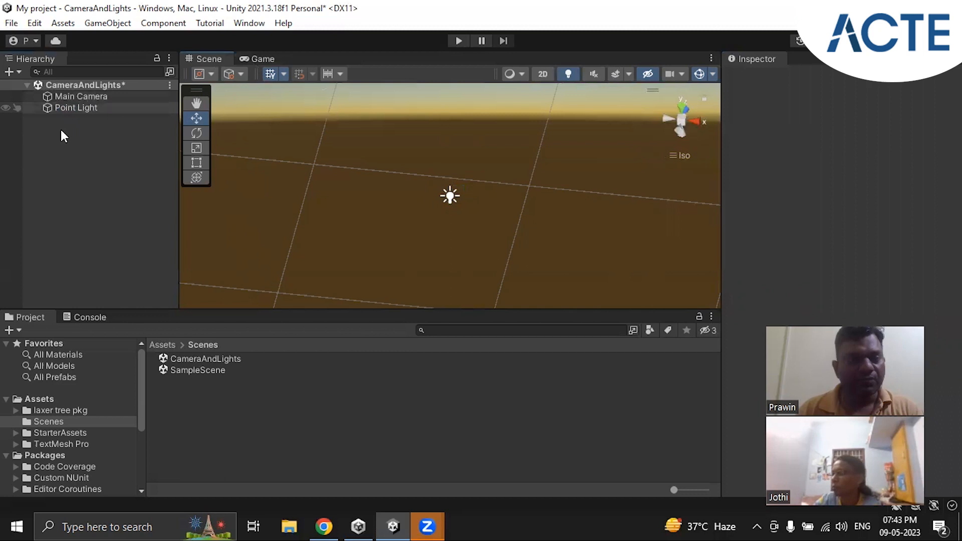
Add a 3D Plane to the scene, keep its default name and clear the selection
right_click(83, 148)
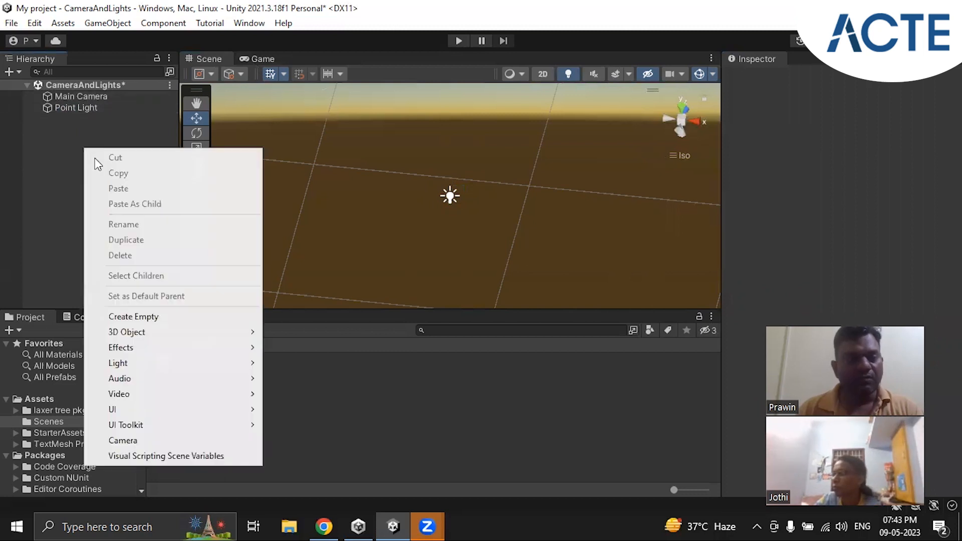
click(65, 190)
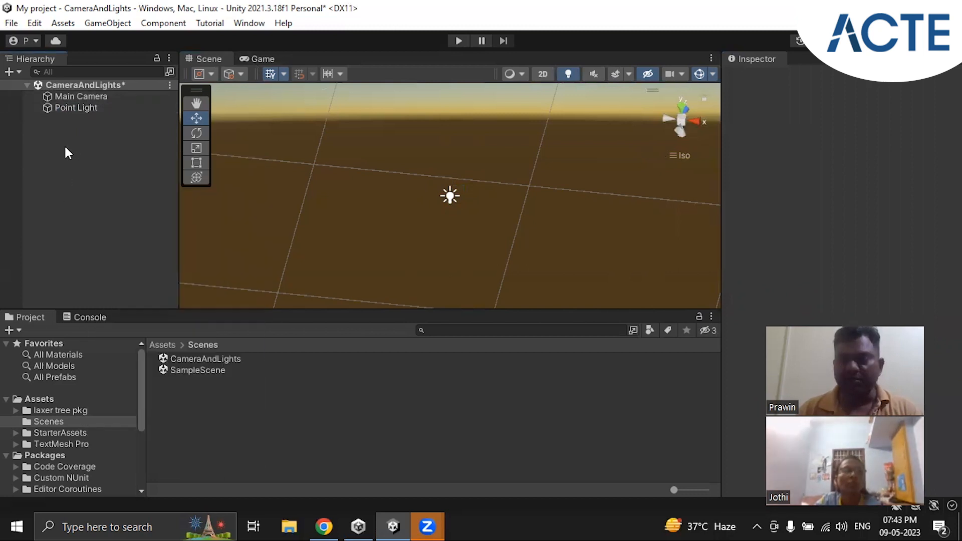
right_click(80, 161)
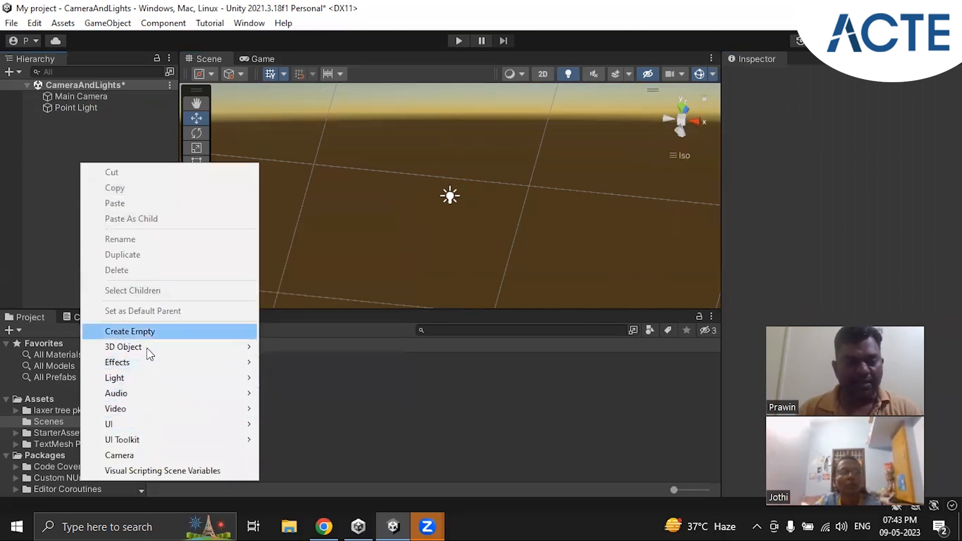
mouse_move(147, 347)
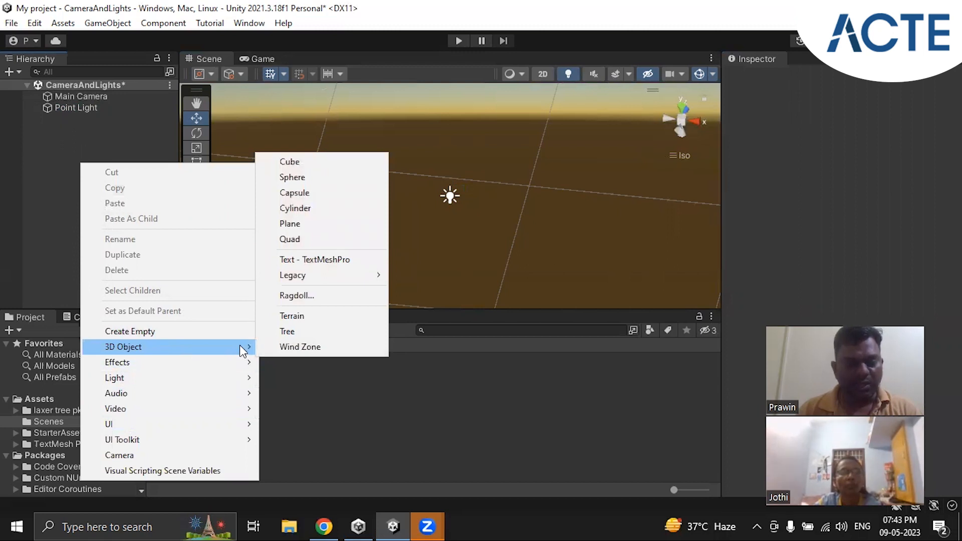
click(321, 230)
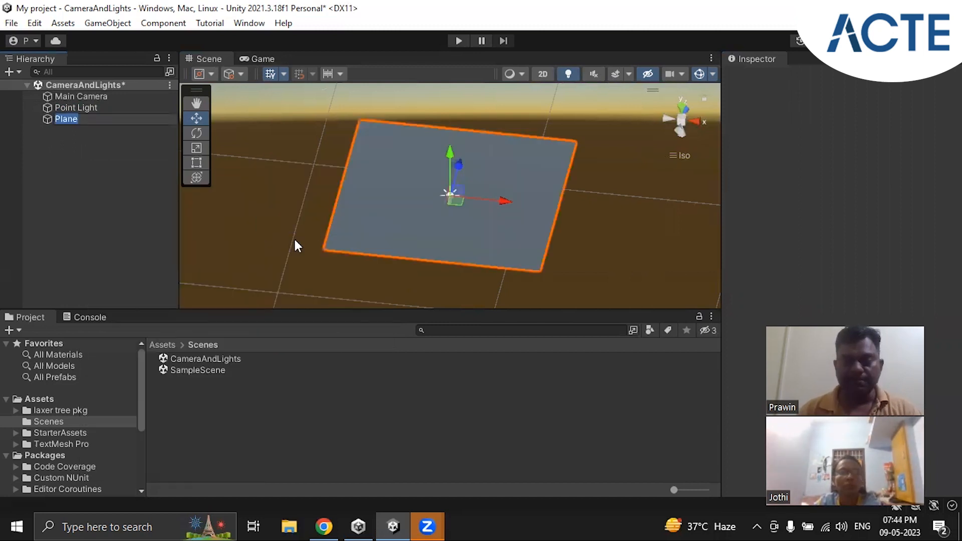
click(100, 188)
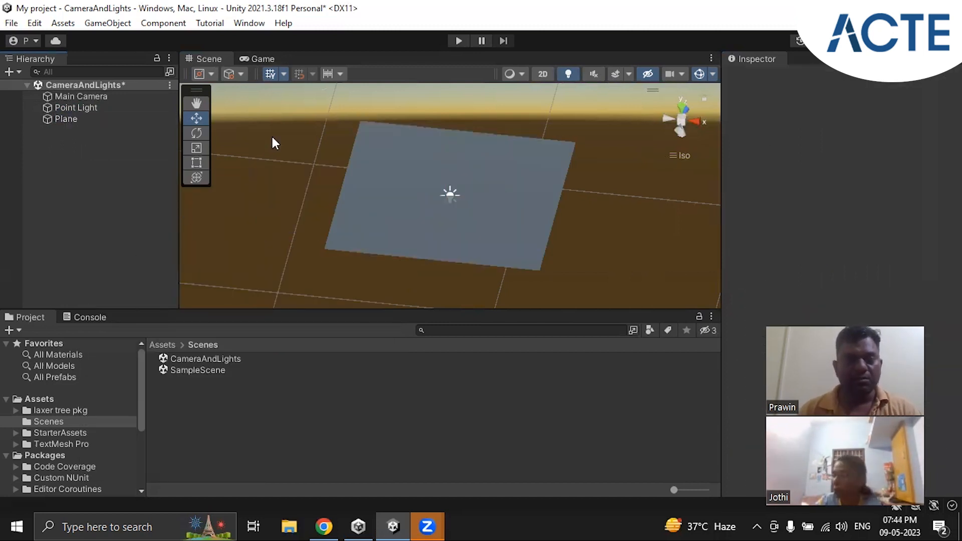
Compare the Game view and the Main Camera's position, and set the Plane's position to X 0, Y 0, Z 0
click(272, 60)
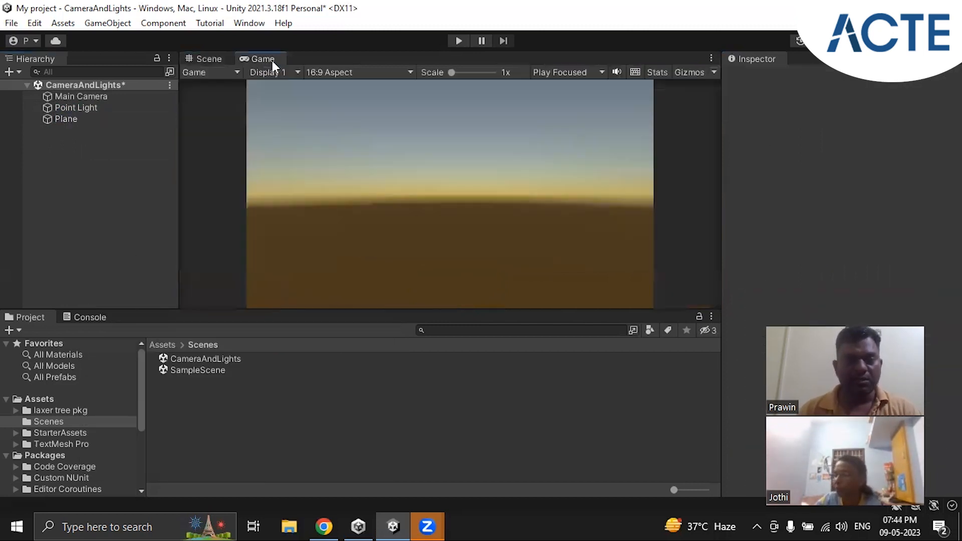
click(210, 59)
click(73, 118)
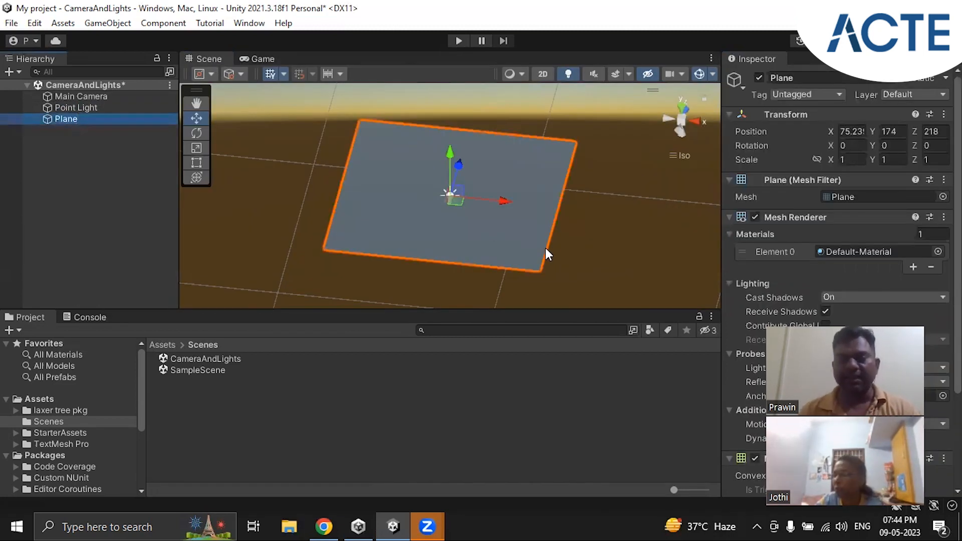
alt+drag(547, 243, 559, 204)
click(847, 132)
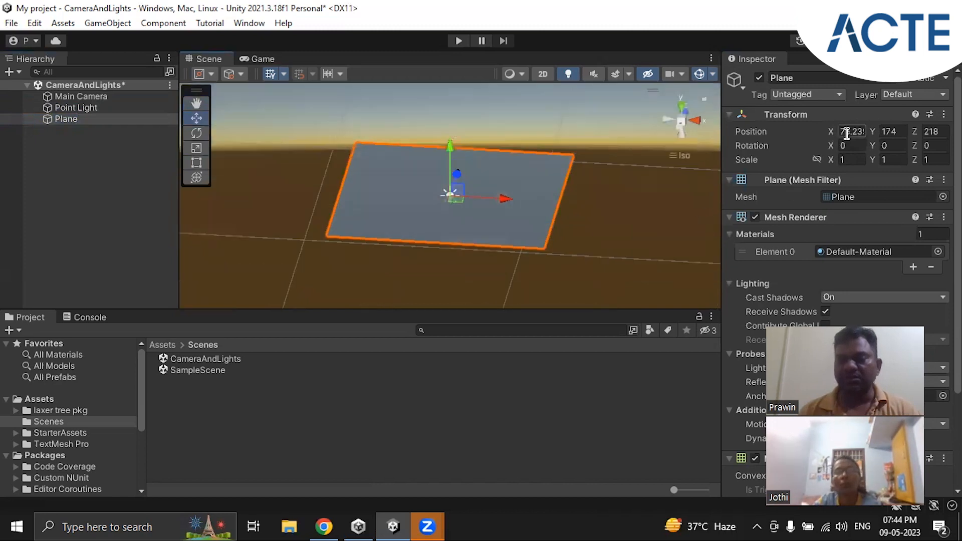
text(0)
key(Tab)
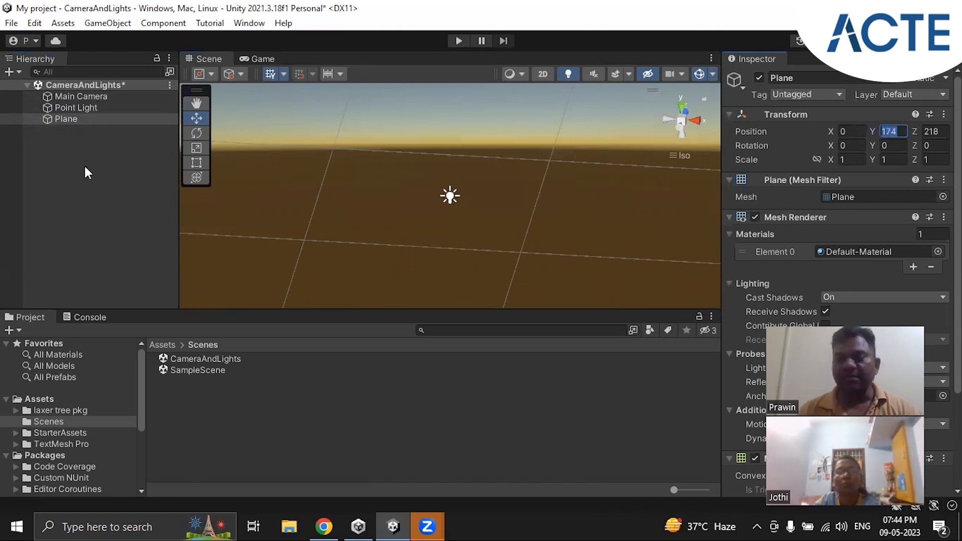
click(78, 99)
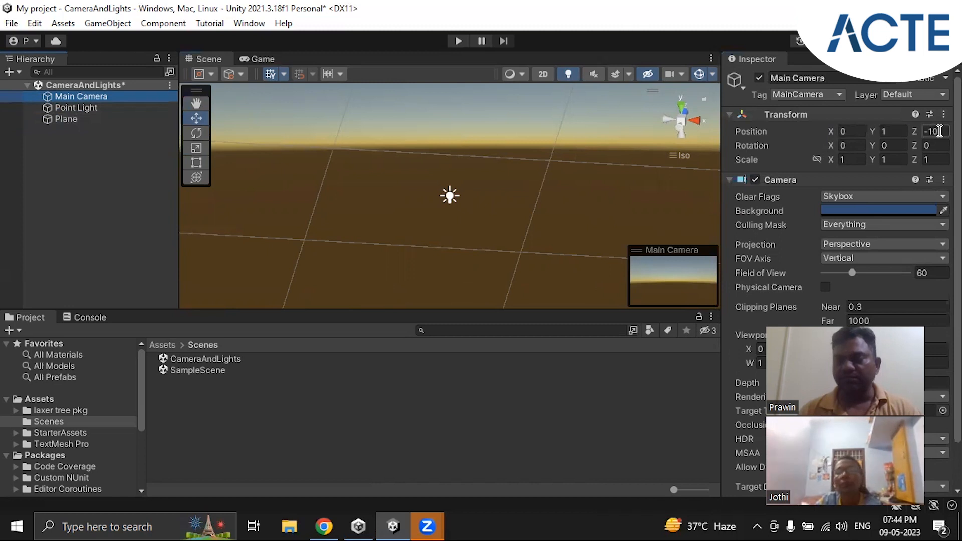
click(74, 118)
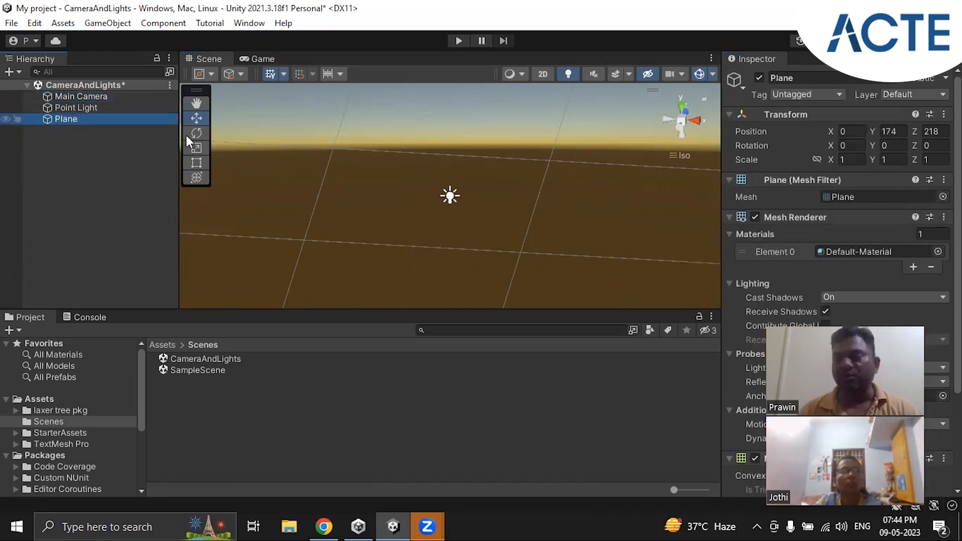
click(892, 131)
text(0)
key(Tab)
text(0)
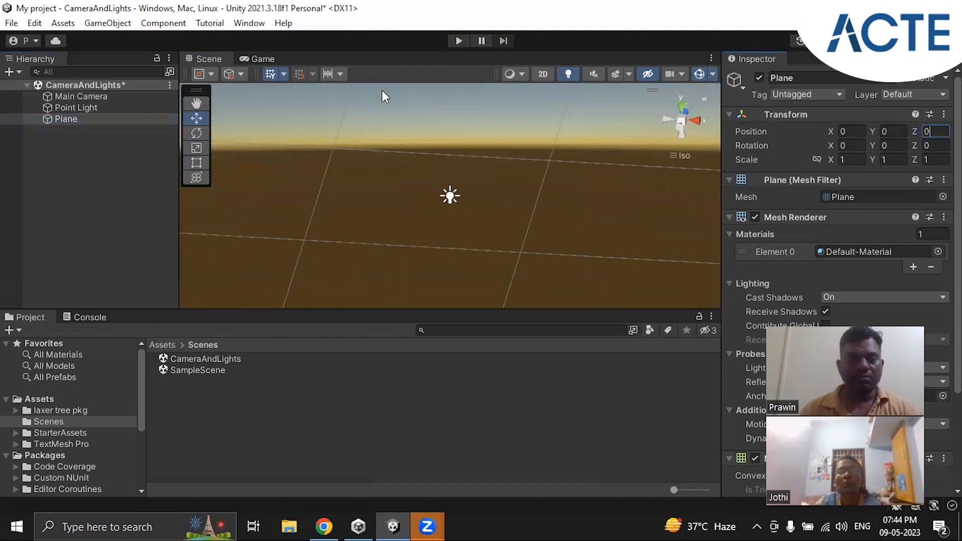
Examine the Plane in the Game view and compare the transforms of the Main Camera, Point Light and Plane
click(265, 59)
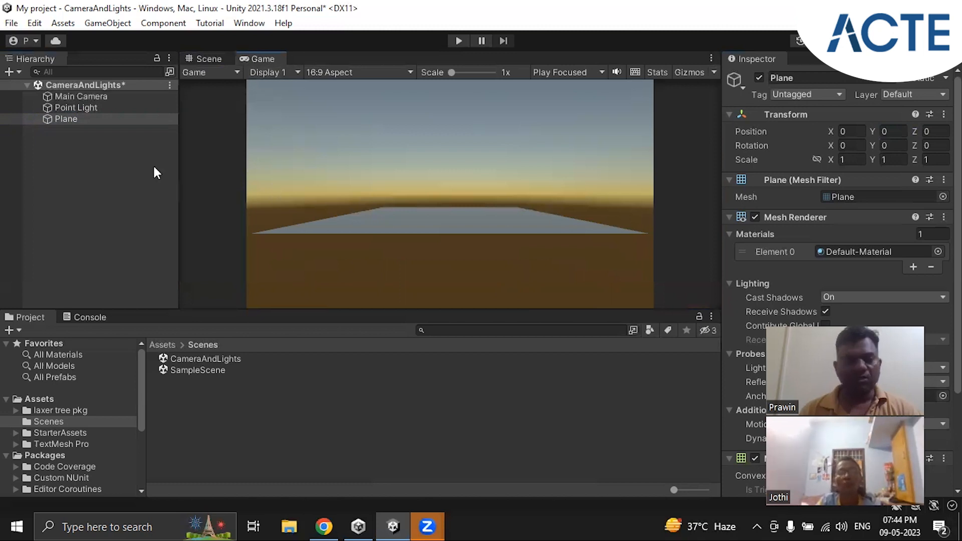
click(73, 107)
click(86, 95)
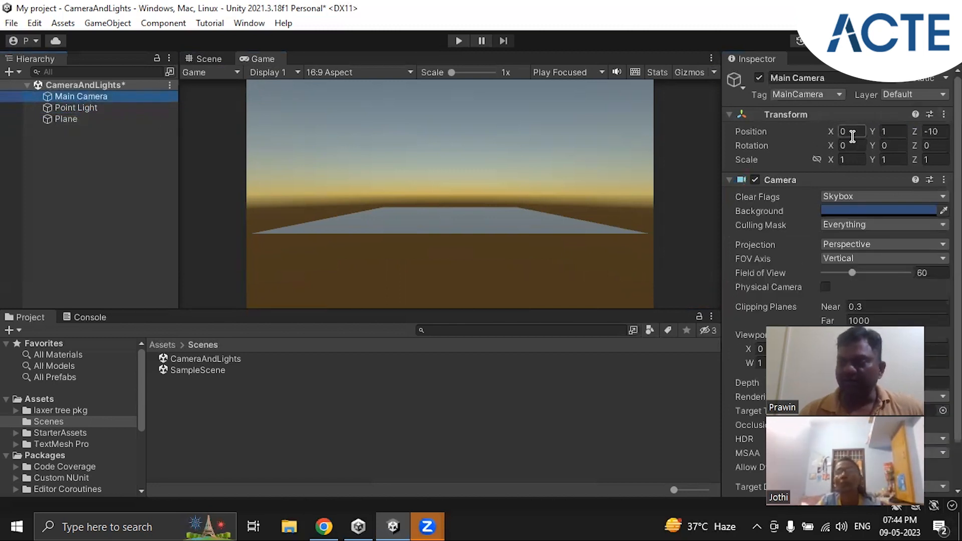
click(76, 109)
click(73, 118)
click(76, 108)
click(75, 120)
click(80, 109)
click(77, 119)
Reset the Point Light's Transform component to its default values
click(85, 107)
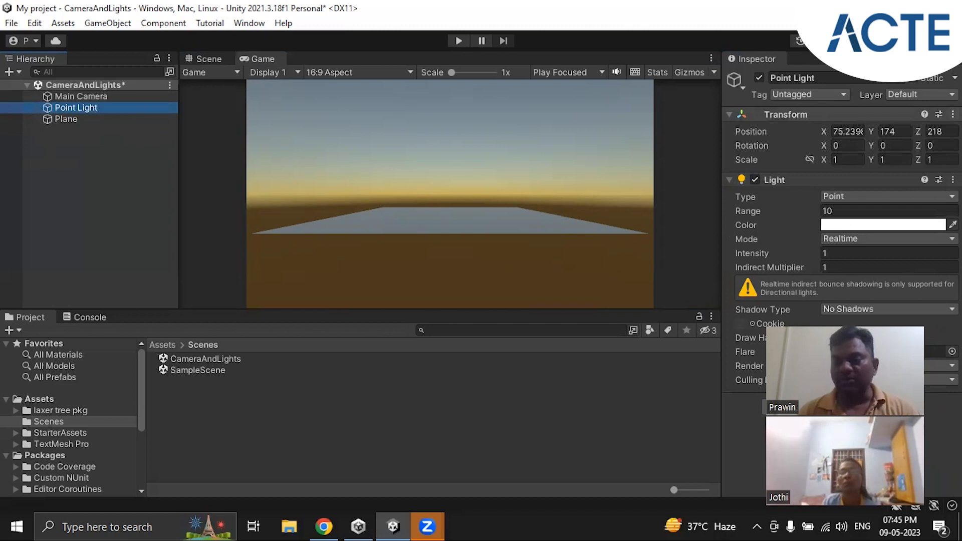
right_click(858, 116)
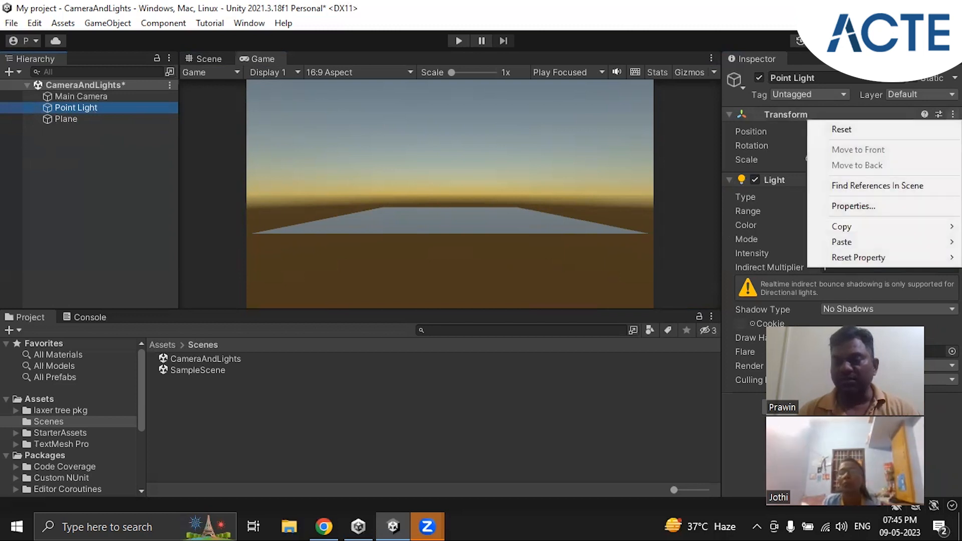
click(859, 129)
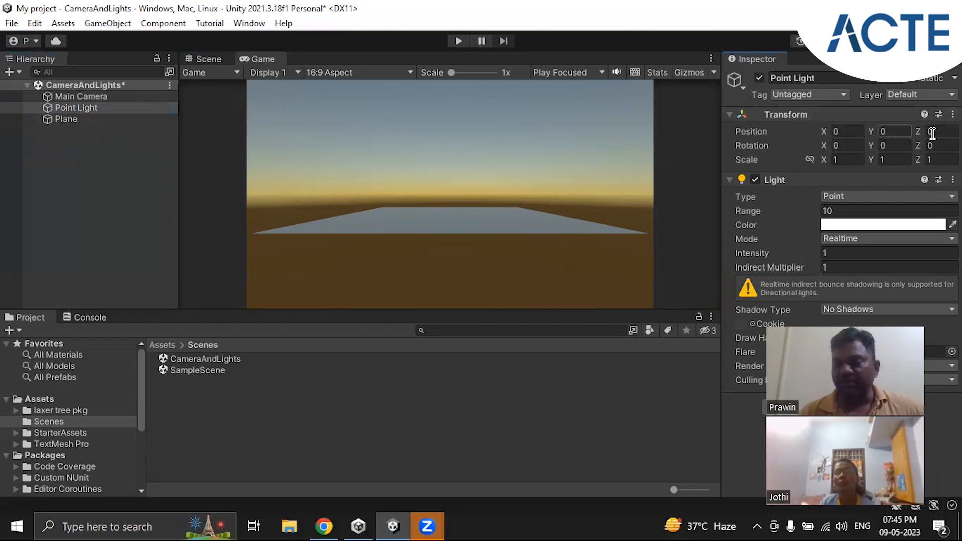
click(837, 144)
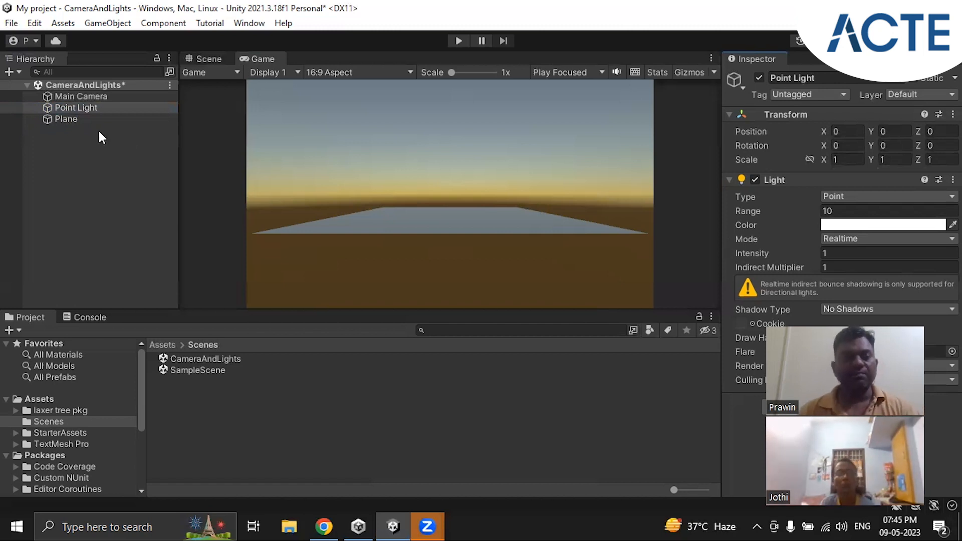
Return to the Scene view and frame the Plane in it
click(68, 120)
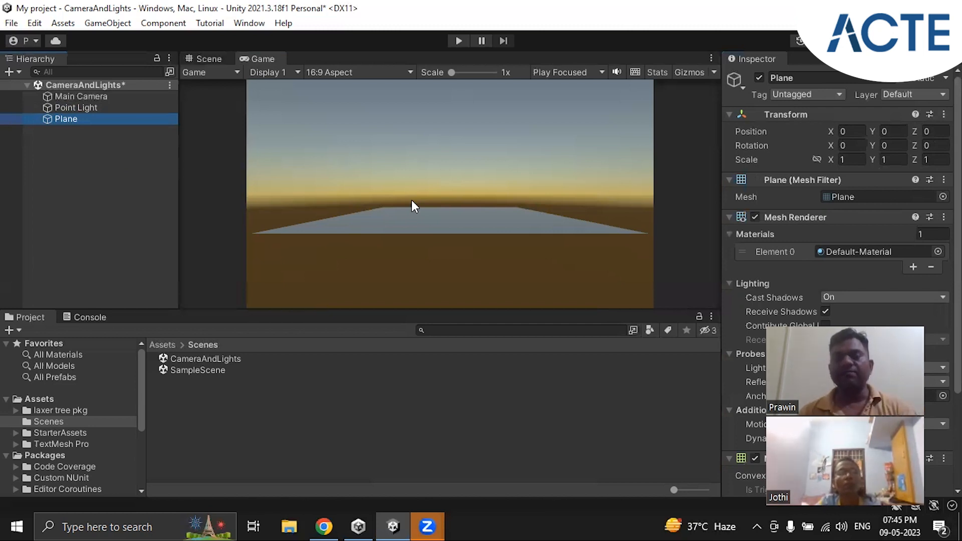
click(208, 59)
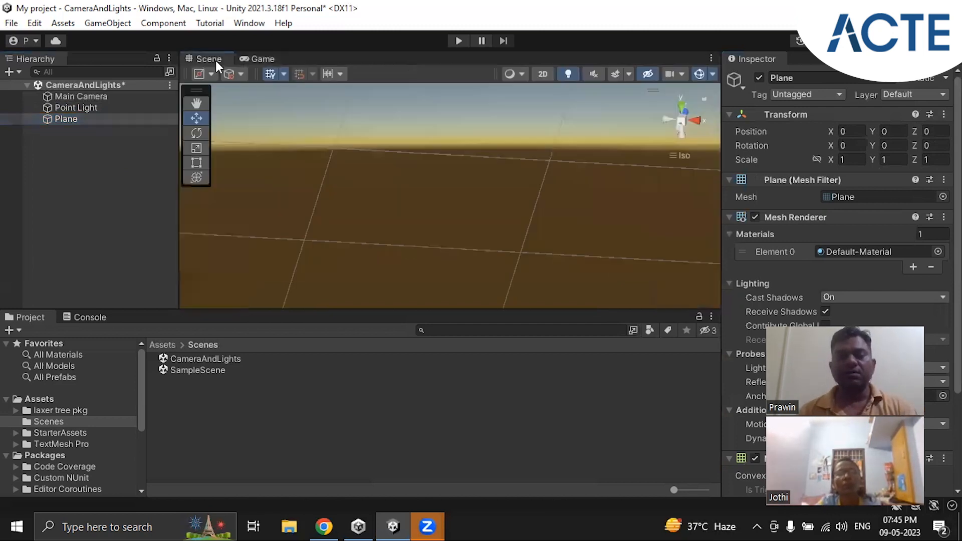
double_click(71, 118)
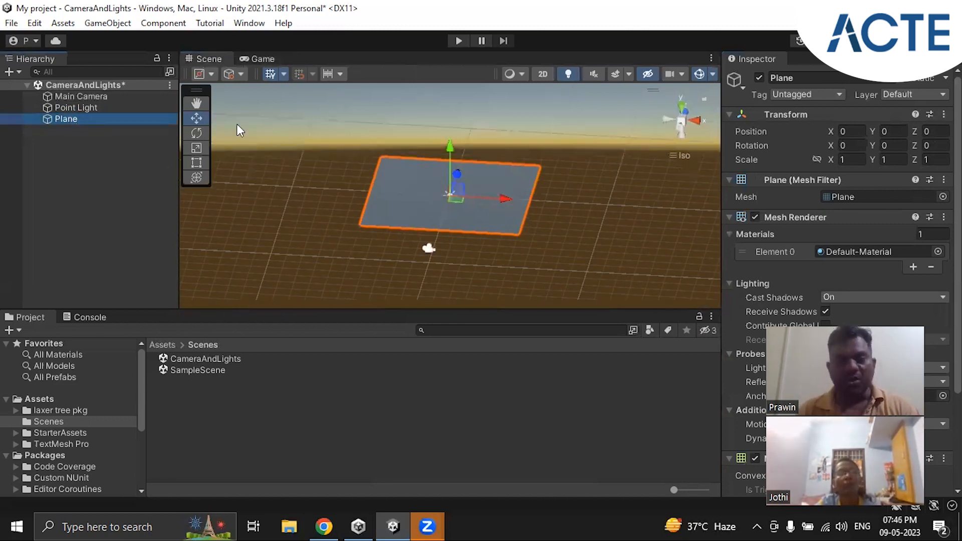
Stand the Plane upright by setting its X rotation to -90, checking the result in the Game view
click(260, 59)
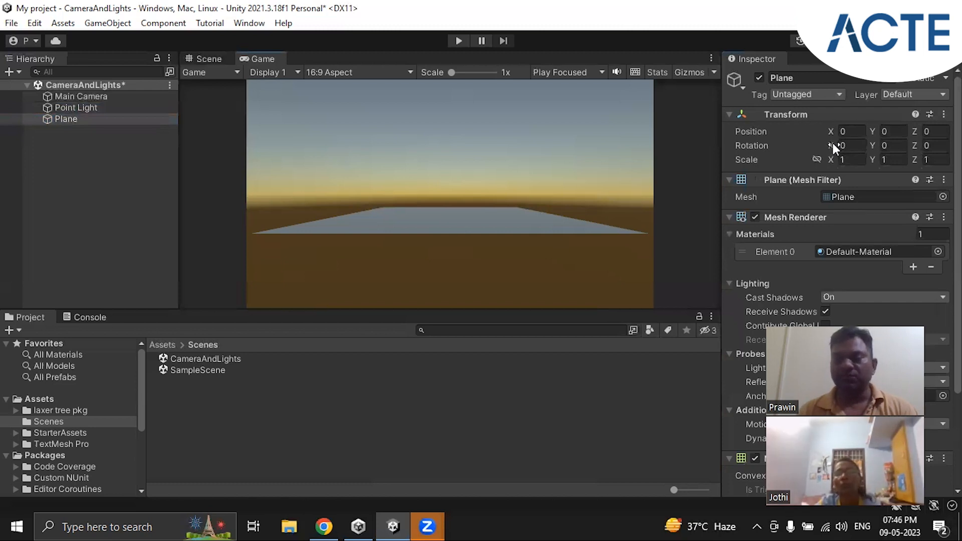
drag(829, 144, 520, 236)
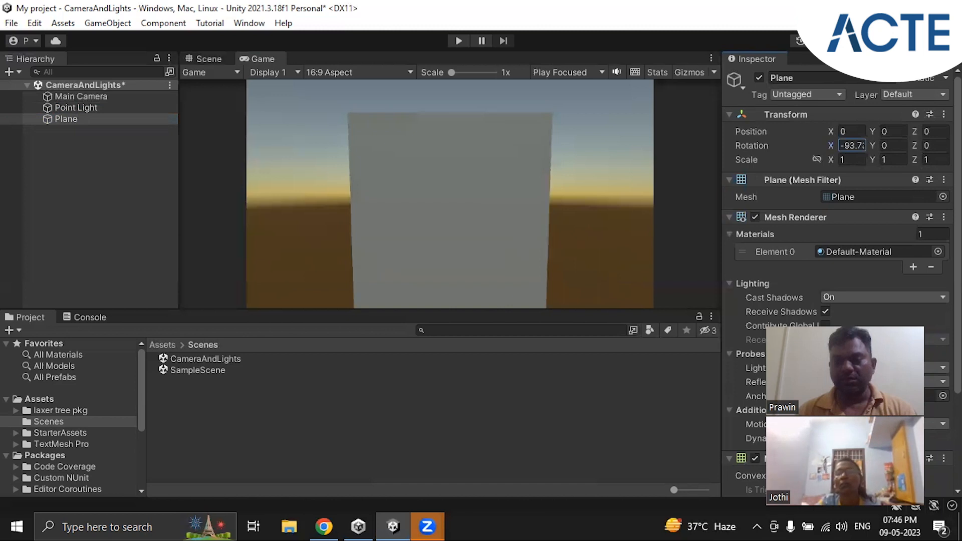
double_click(849, 145)
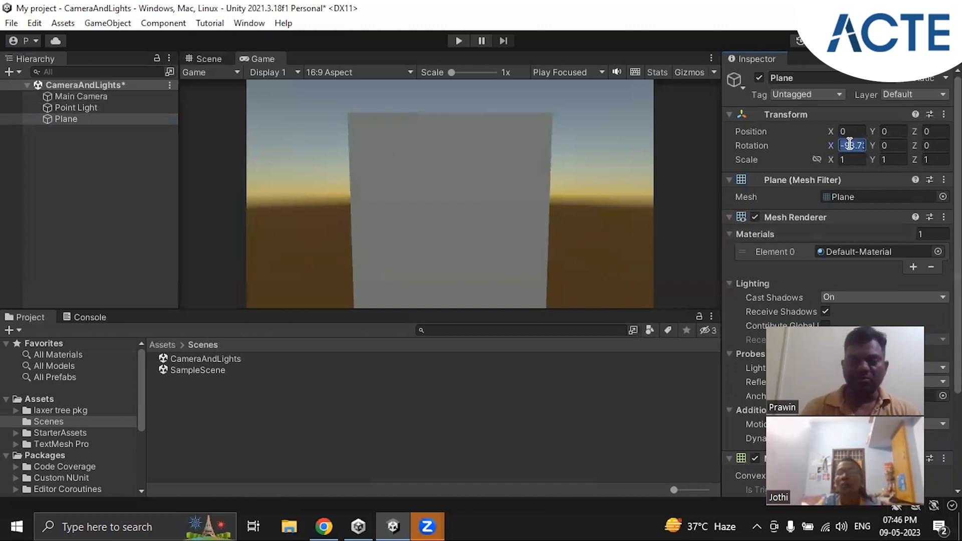
text(-90)
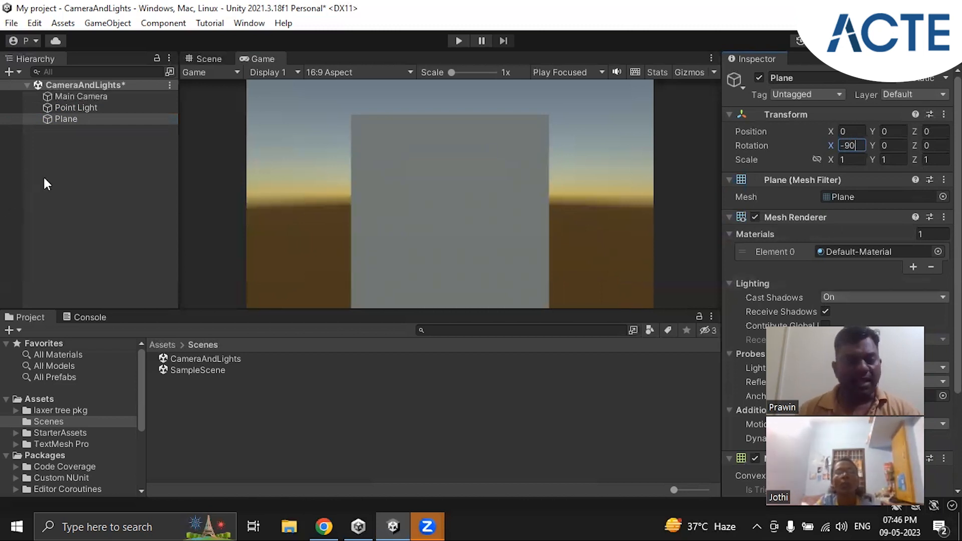
Add a 3D Cube at the scene root, keeping its default name
click(74, 150)
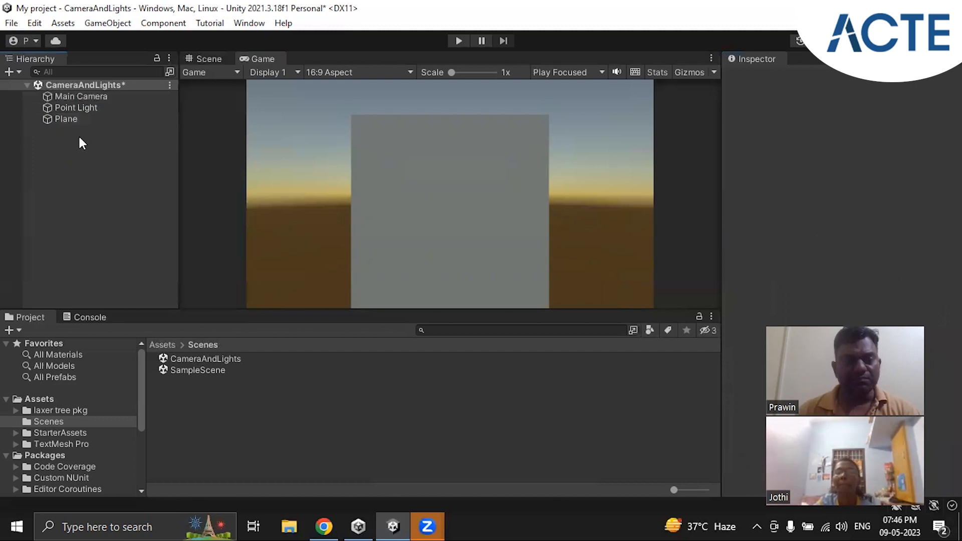
right_click(79, 142)
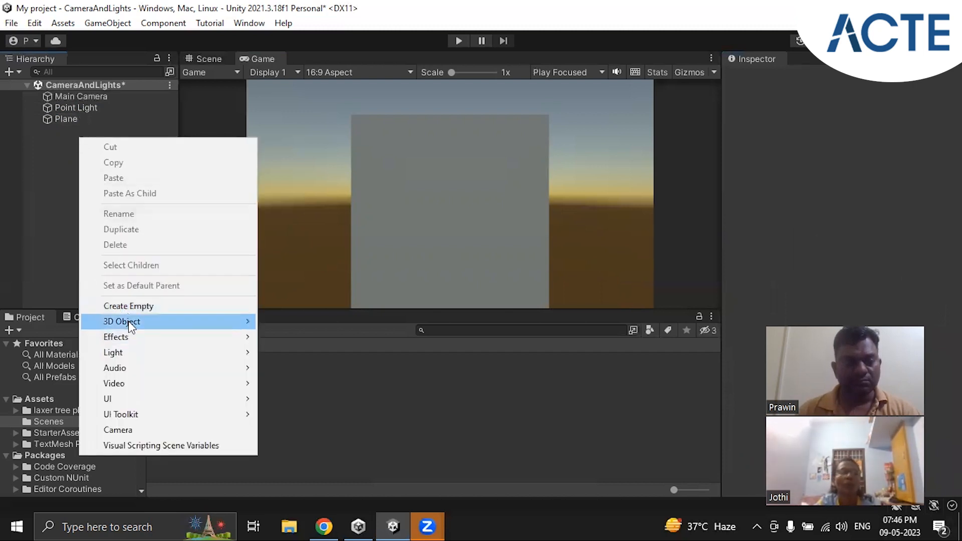
mouse_move(215, 323)
click(288, 322)
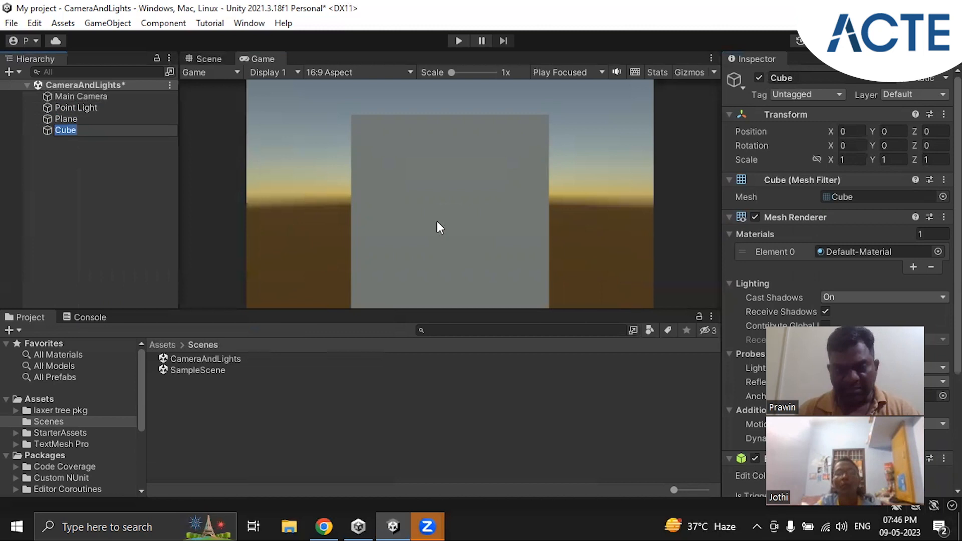
click(62, 136)
click(66, 131)
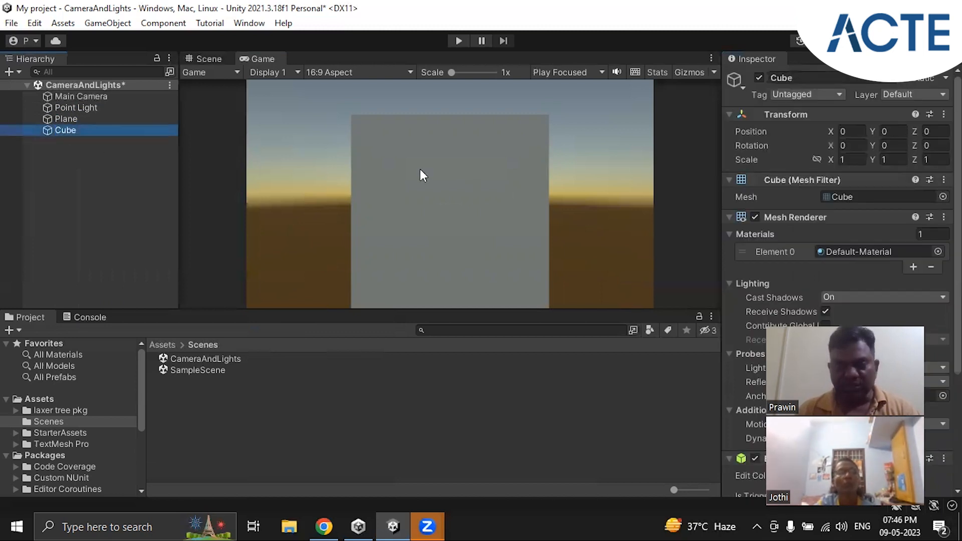
Move the Cube out of the Plane towards the Main Camera, along Z to about -1.09
click(200, 59)
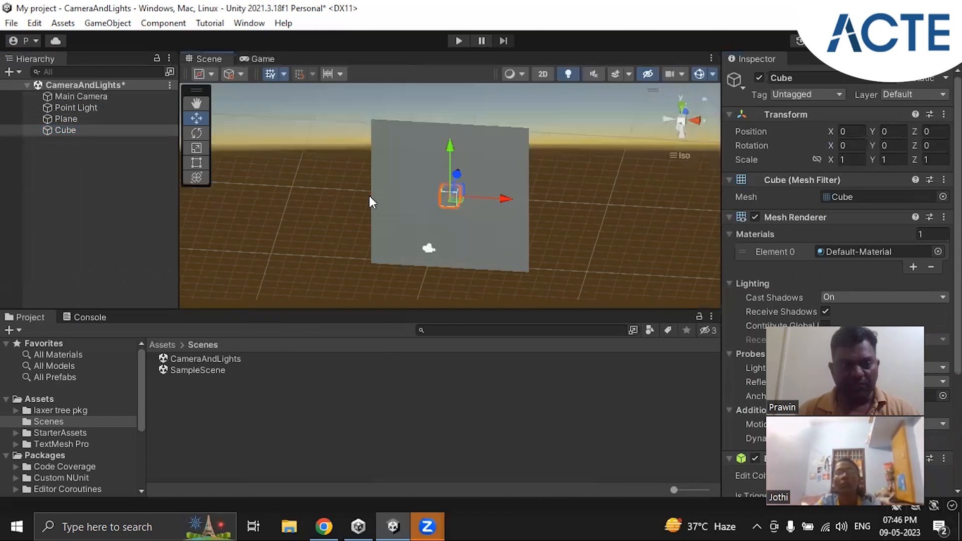
right_drag(480, 234, 423, 226)
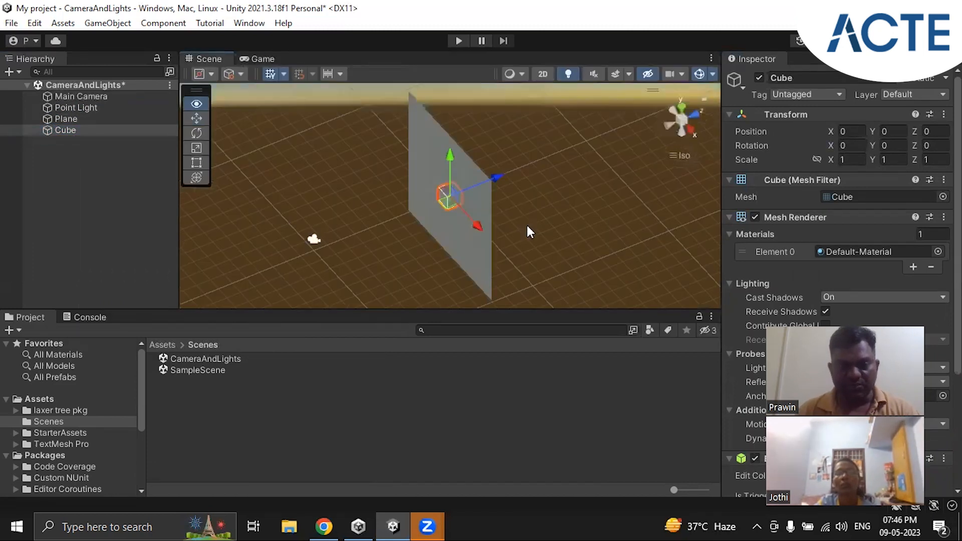
right_drag(595, 214, 527, 225)
scroll(527, 226, up, 5)
scroll(527, 226, up, 2)
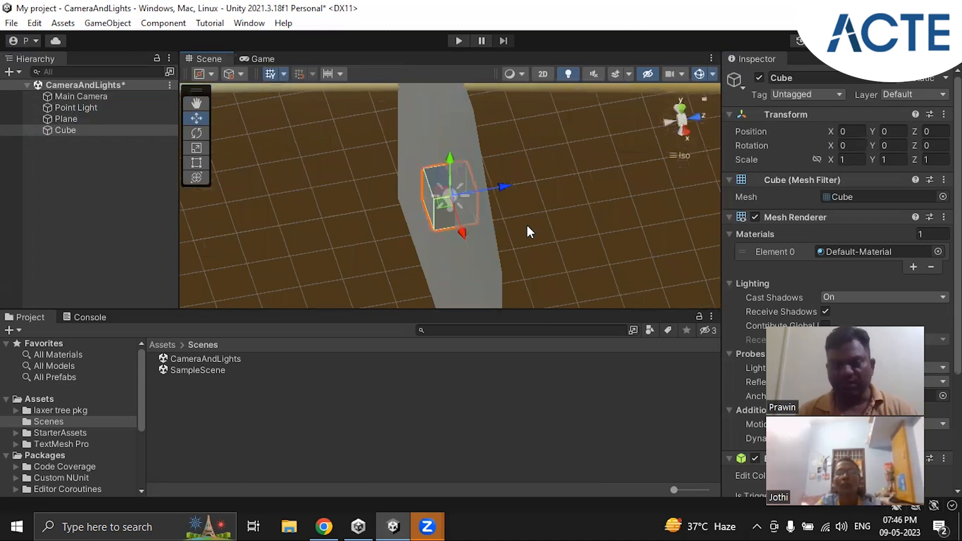
click(538, 224)
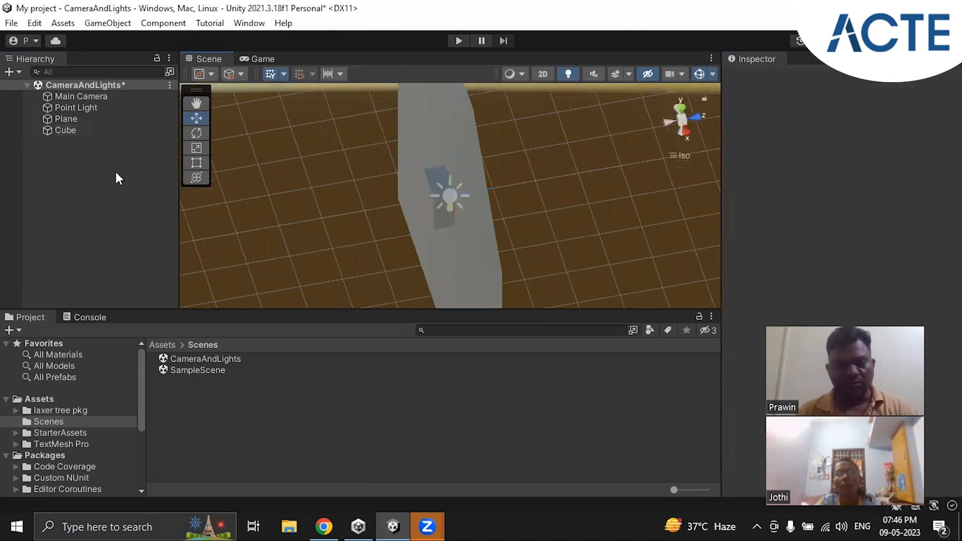
click(66, 130)
drag(502, 185, 455, 187)
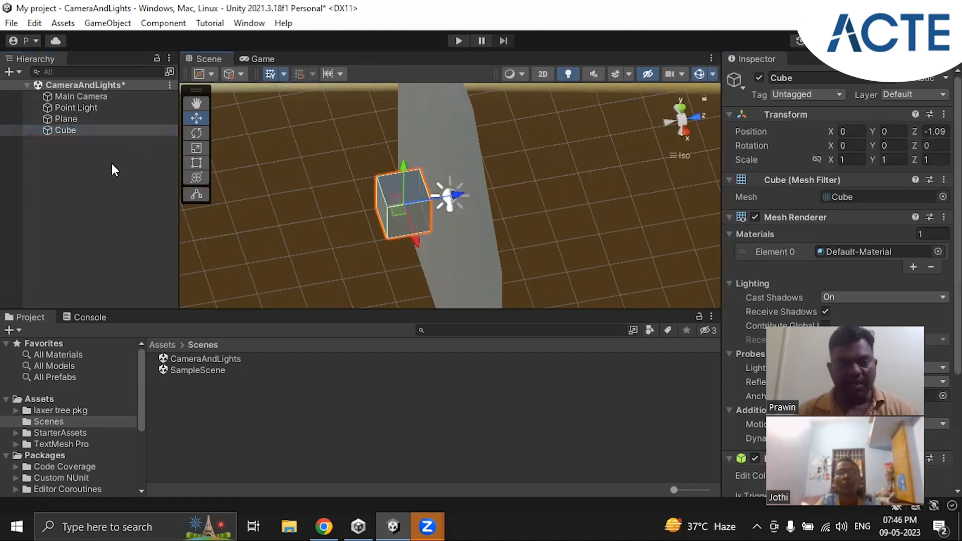
Check the Cube in the Game view and move it along X to about -0.94
click(263, 58)
click(212, 61)
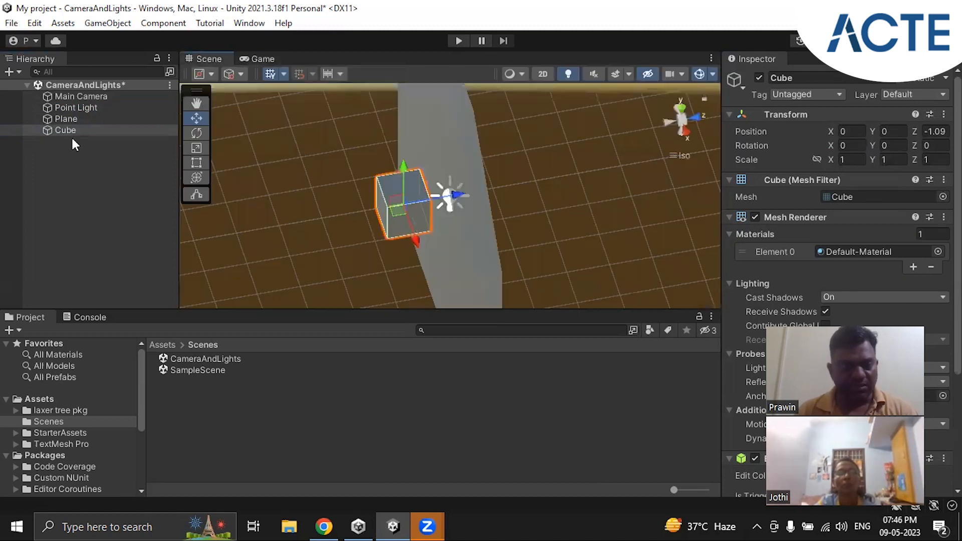
drag(417, 242, 407, 210)
Duplicate the Cube in the scene hierarchy
click(62, 130)
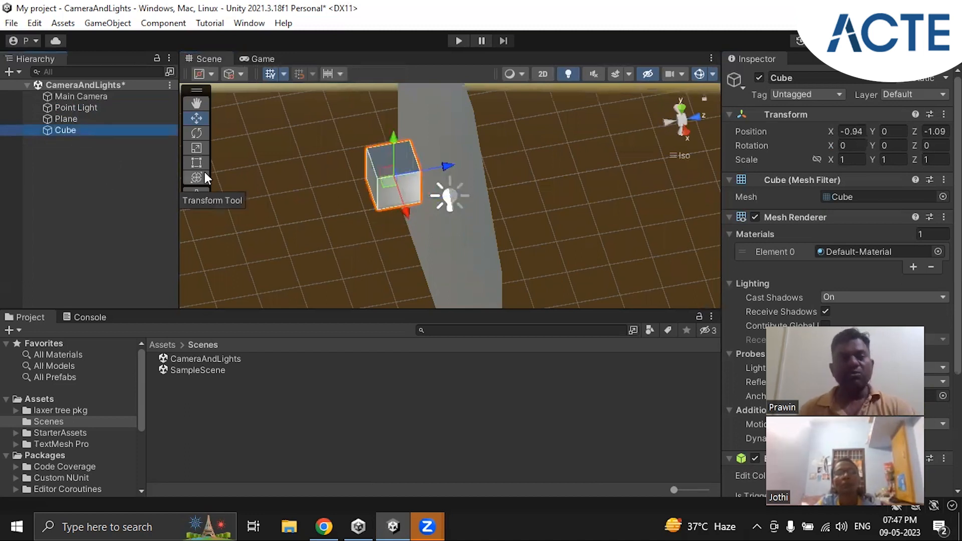
right_click(71, 130)
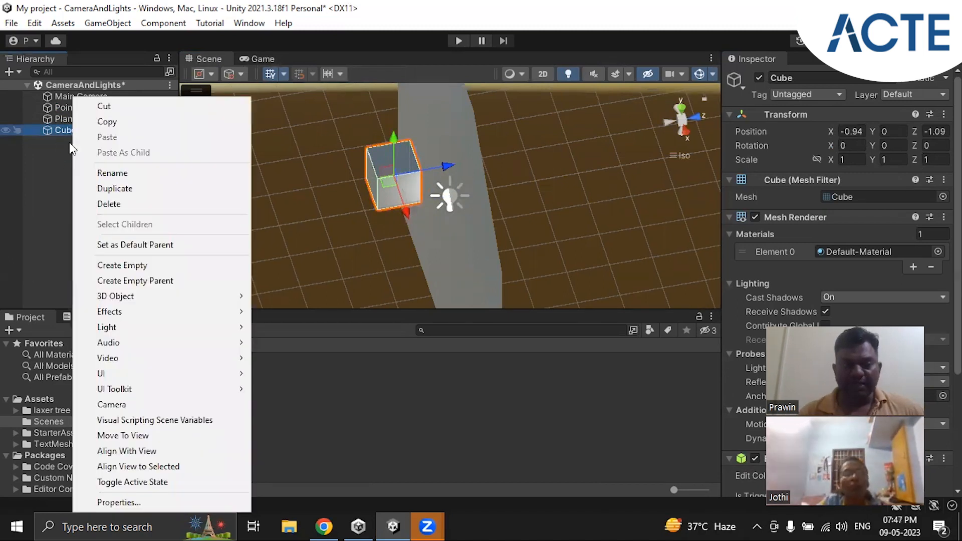
click(71, 130)
click(70, 130)
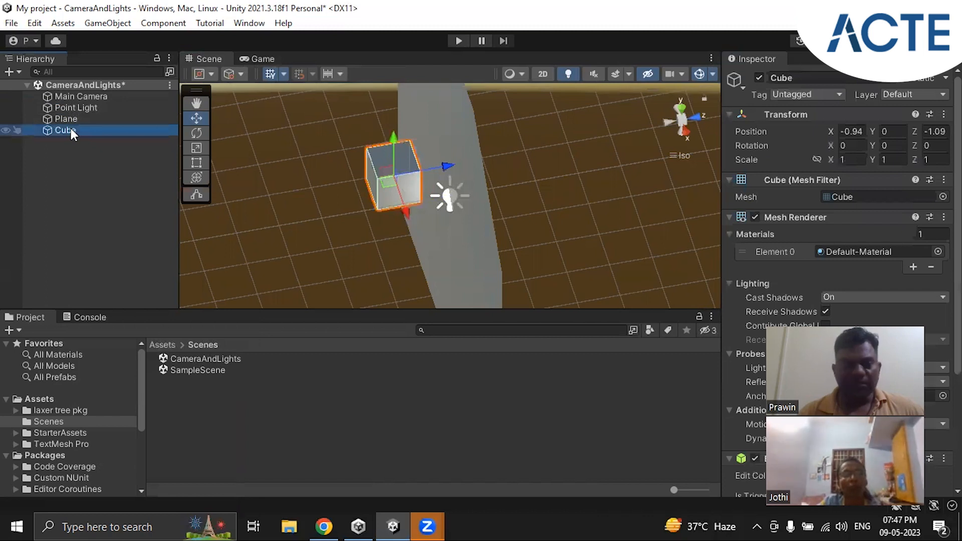
right_click(71, 130)
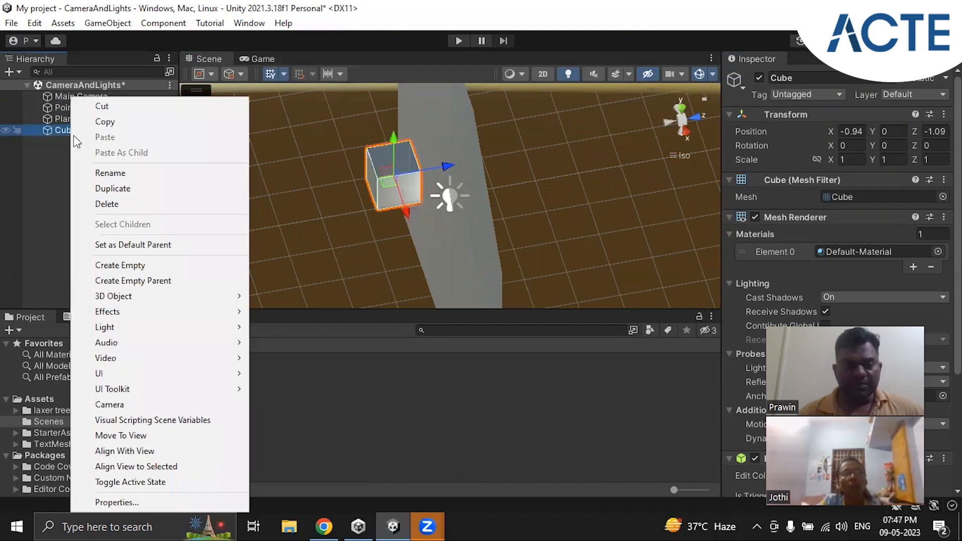
click(114, 187)
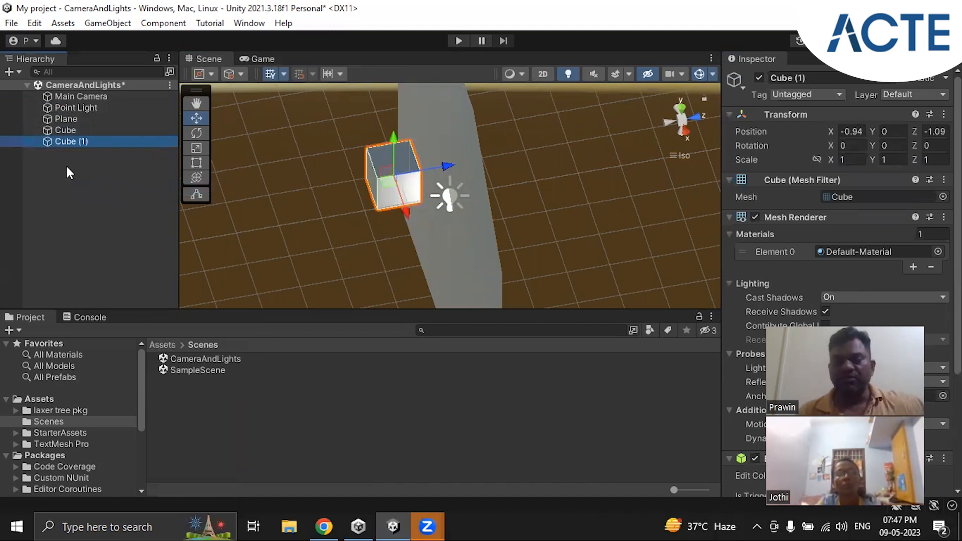
Move the duplicate cube along X to about 1.24 and check both cubes in the Game view
alt+drag(310, 221, 396, 285)
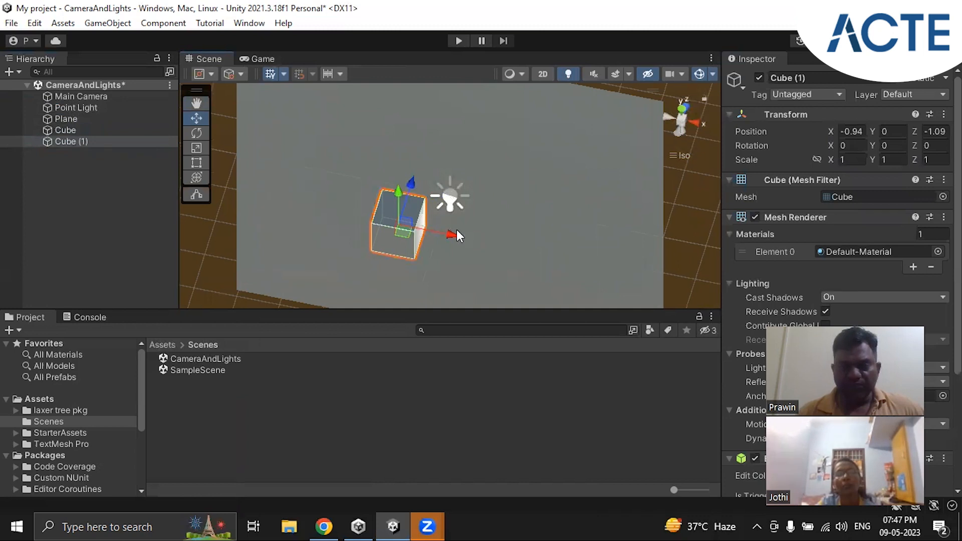
drag(453, 234, 545, 253)
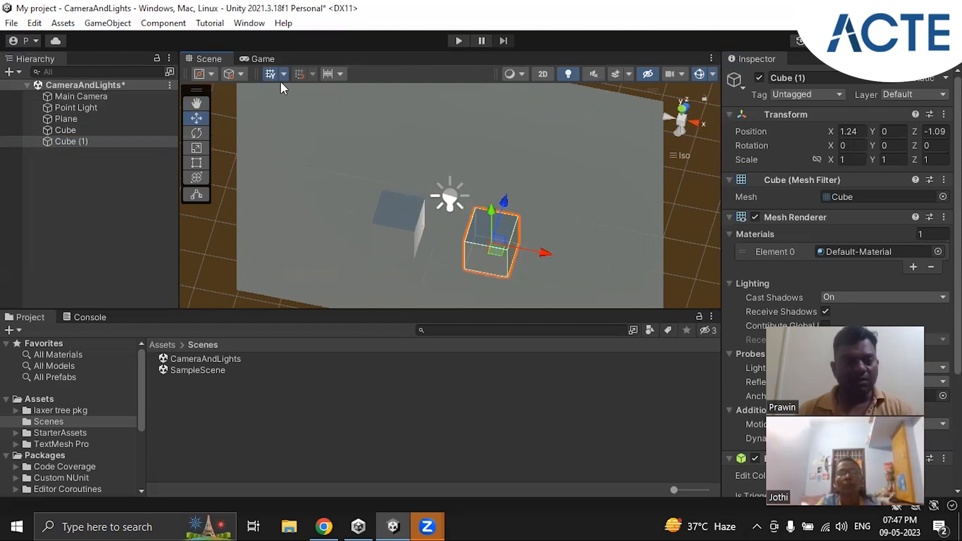
click(264, 58)
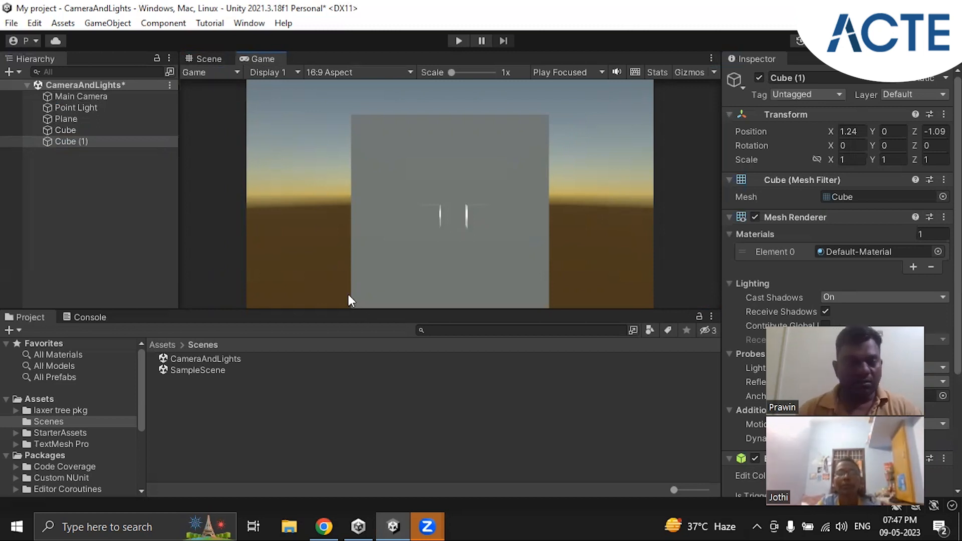
Inspect the Point Light's settings and compare how it lights the two cubes in the Scene and Game views
click(75, 107)
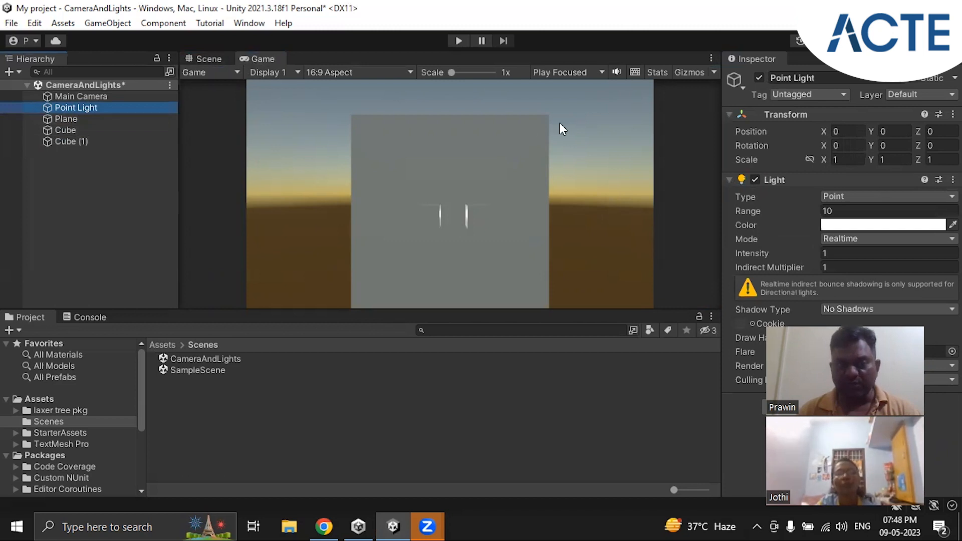
click(200, 58)
click(261, 59)
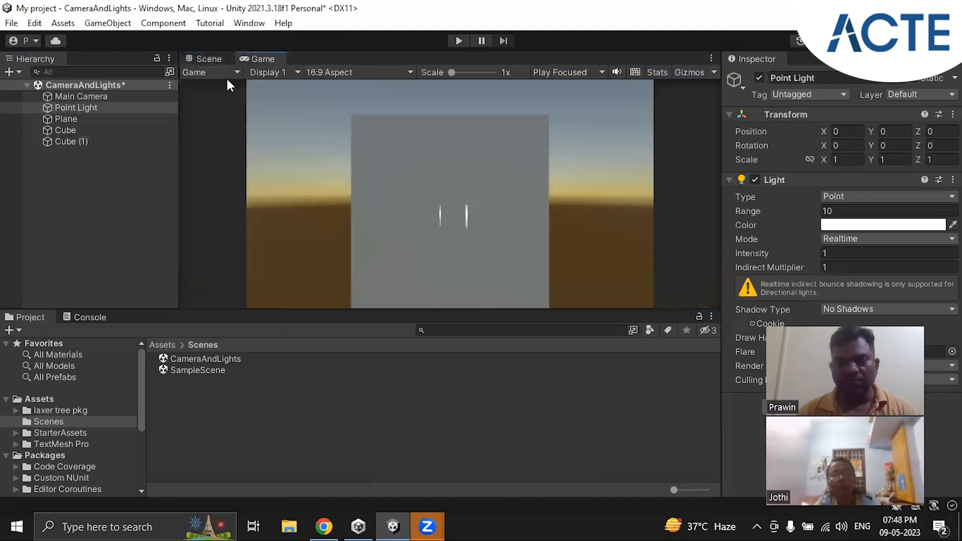
click(201, 58)
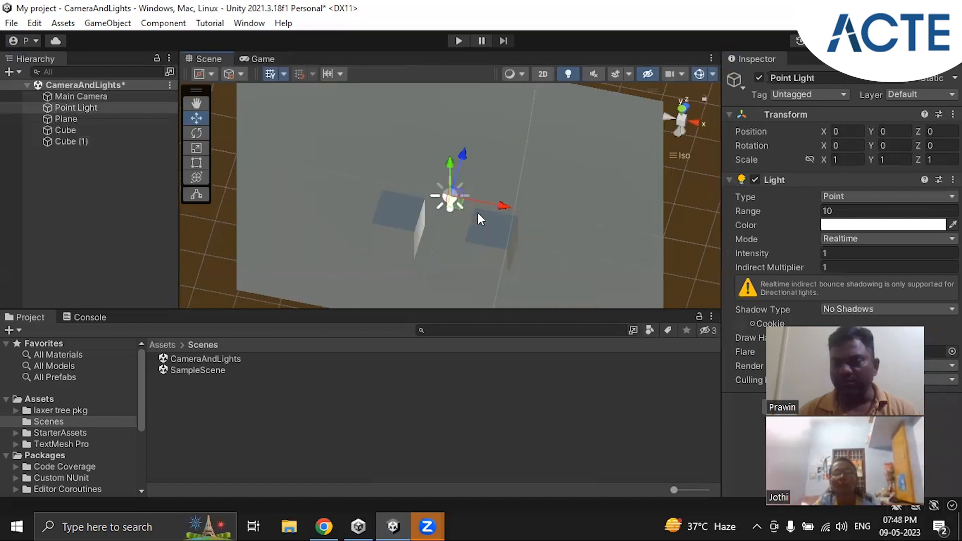
scroll(477, 213, down, 2)
mouse_move(557, 214)
alt+mouse_down()
mouse_move(390, 227)
mouse_move(292, 182)
mouse_move(494, 225)
mouse_move(576, 209)
alt+mouse_up()
alt+drag(440, 247, 370, 140)
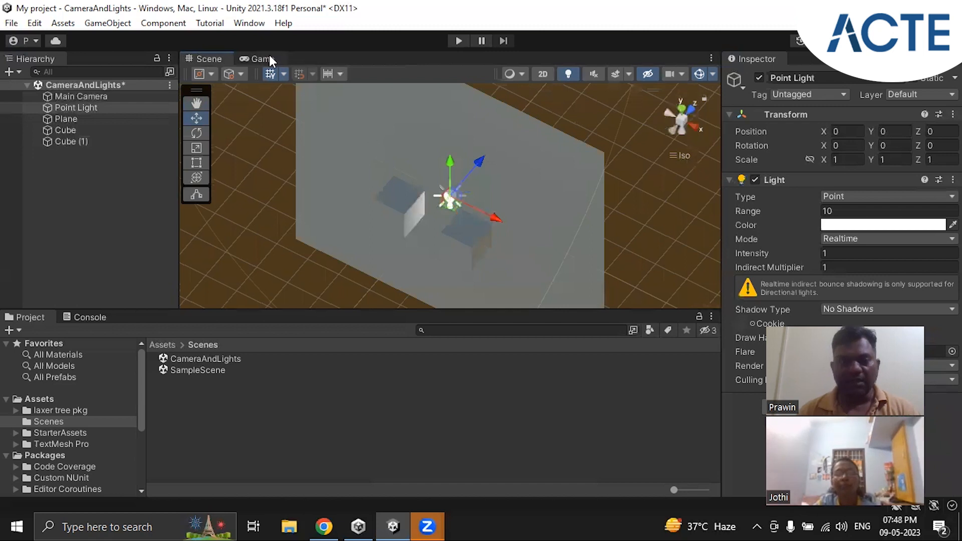
click(265, 57)
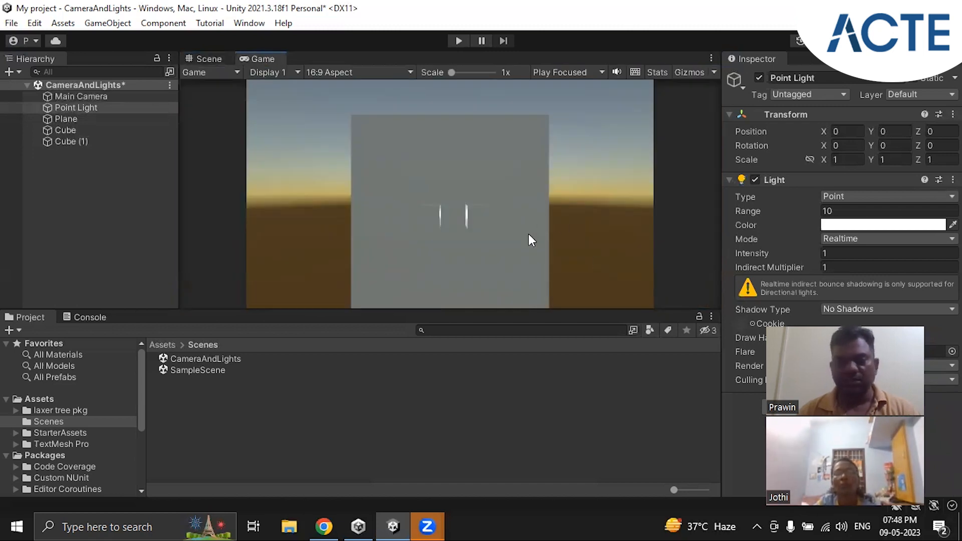
click(210, 57)
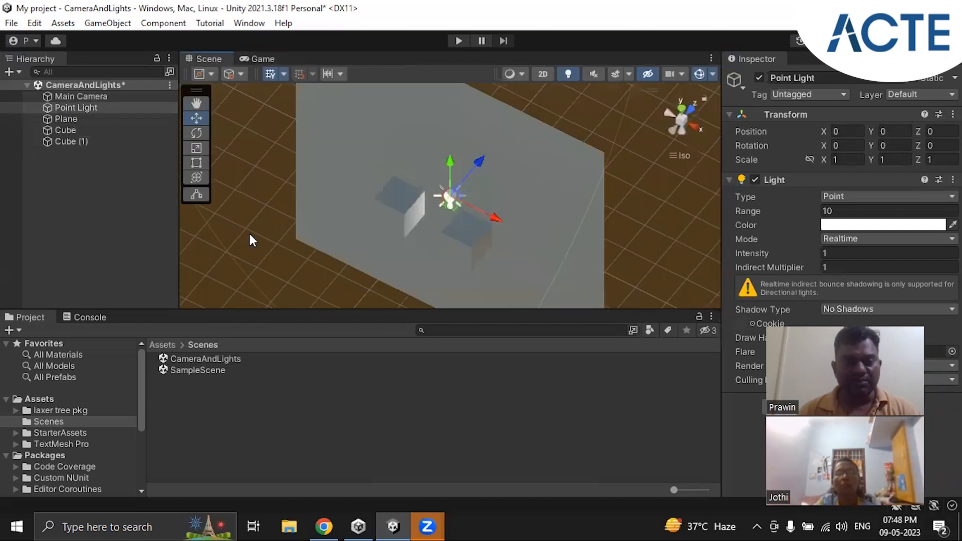
Examine the Main Camera's settings and its placement and field of view relative to the Plane and the cubes
click(75, 96)
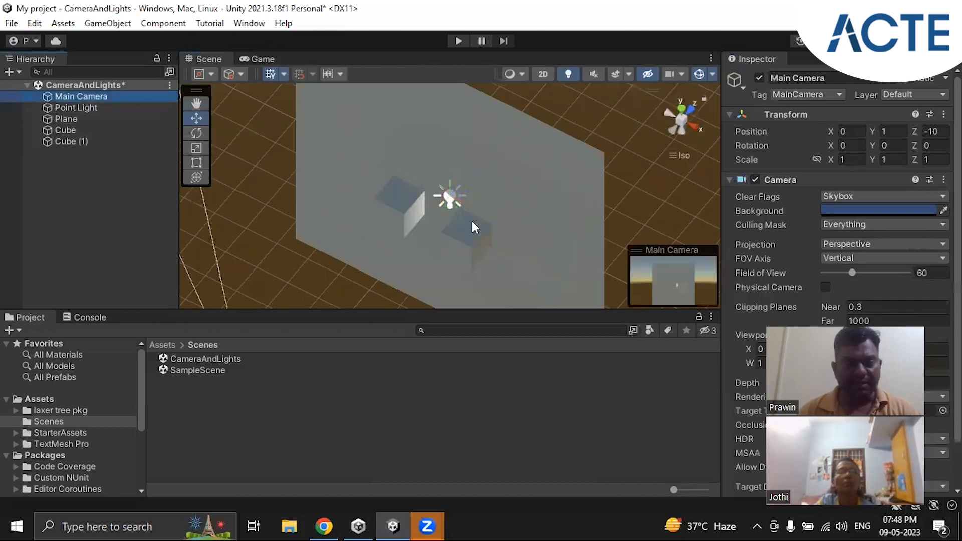
scroll(472, 221, down, 8)
right_drag(402, 273, 441, 140)
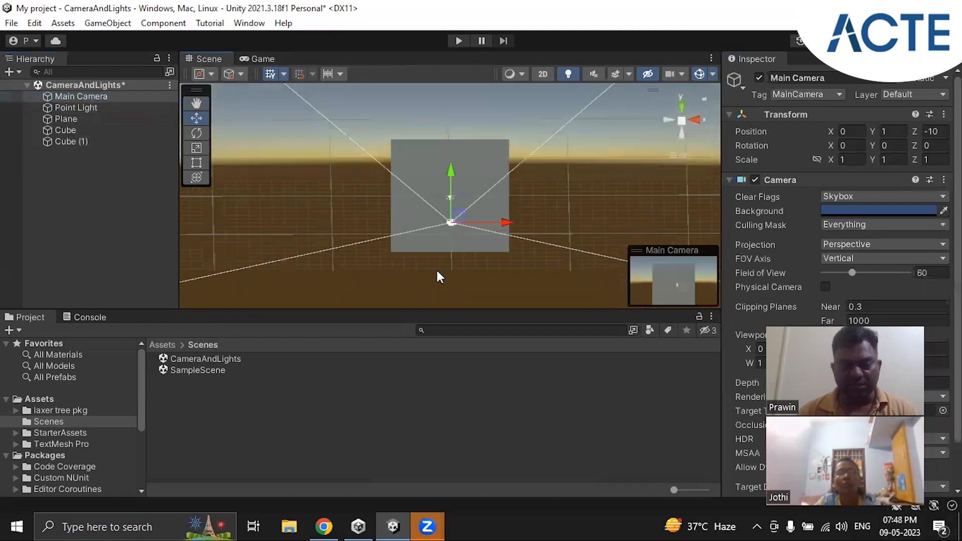
right_drag(528, 281, 550, 254)
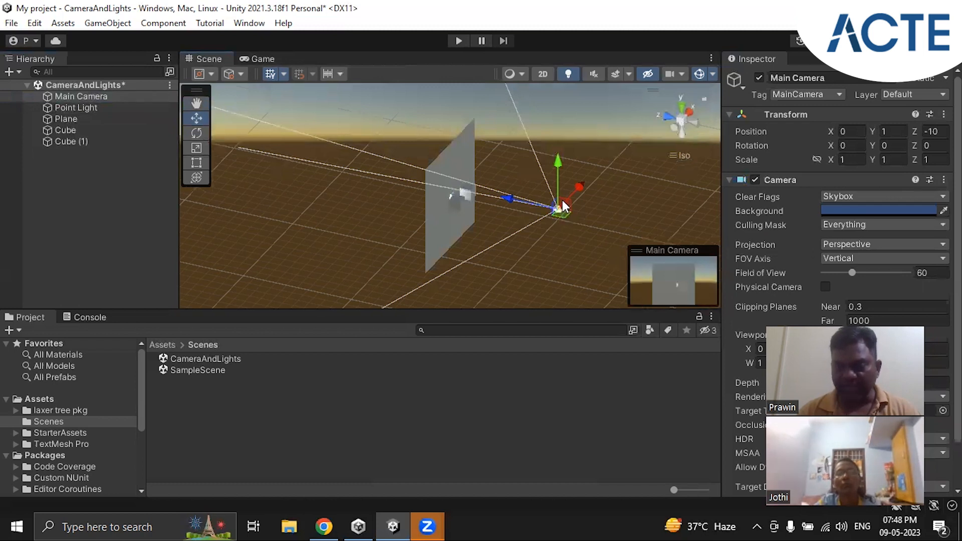
scroll(564, 233, up, 3)
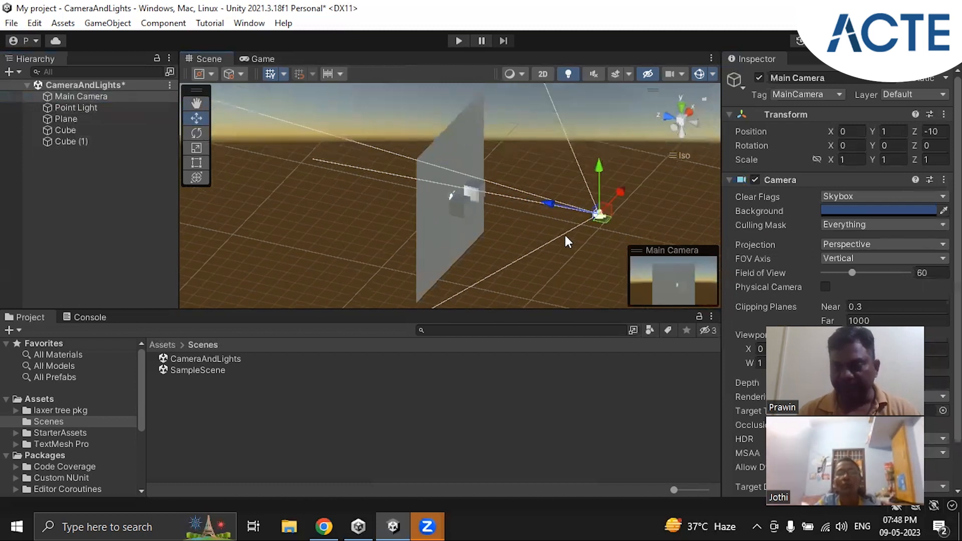
middle_drag(592, 214, 554, 193)
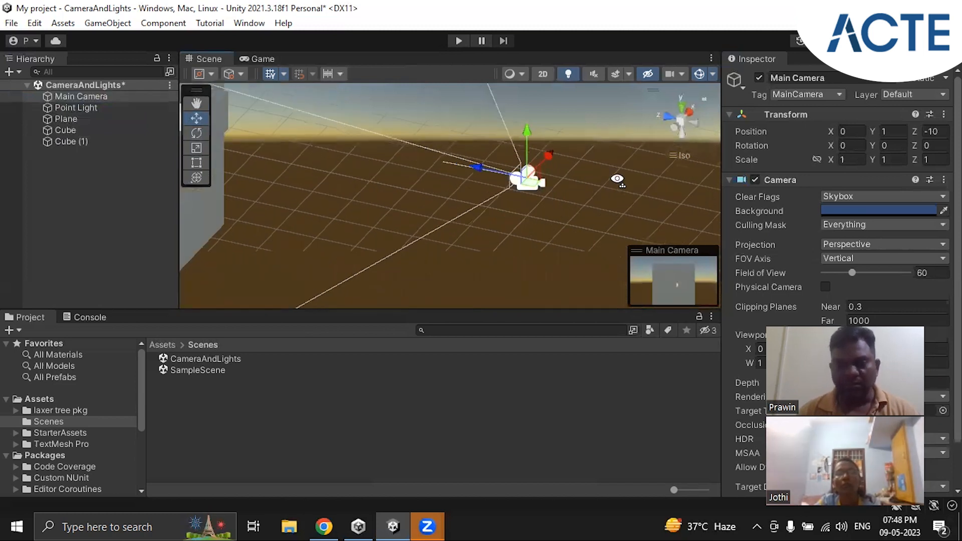
alt+drag(526, 208, 431, 216)
scroll(432, 218, down, 4)
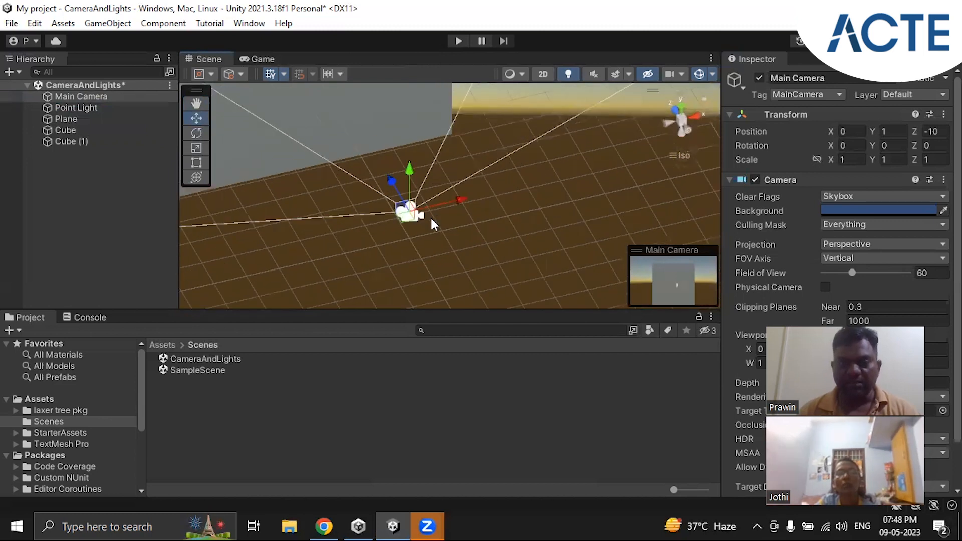
alt+drag(540, 187, 470, 205)
scroll(469, 205, down, 1)
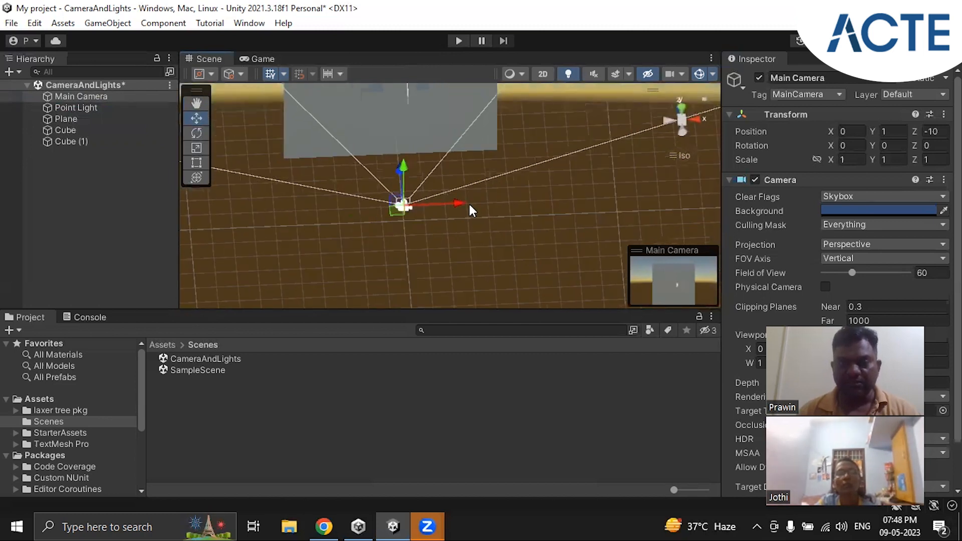
Vary the Point Light's Z position while watching in the Game view how it lights the Plane and the two cubes
alt+drag(489, 165, 489, 101)
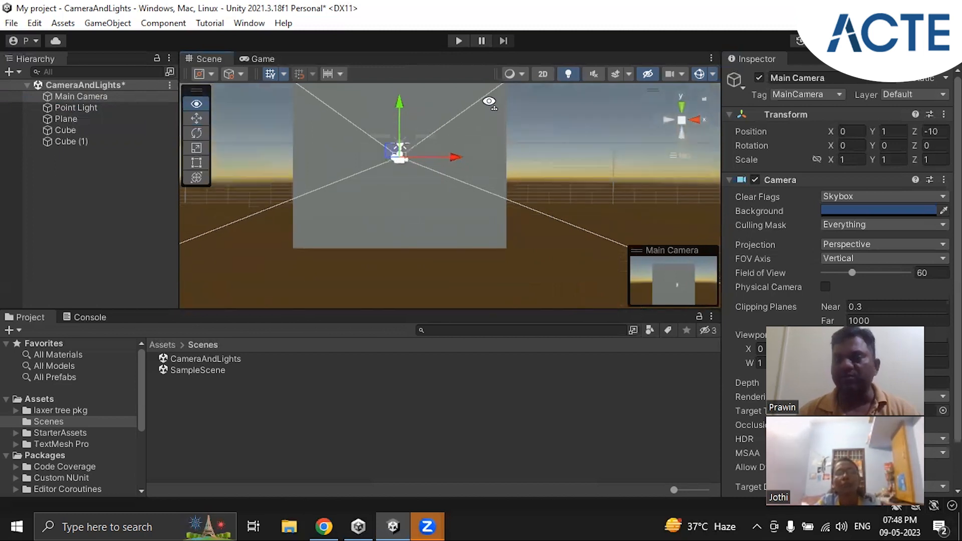
click(260, 58)
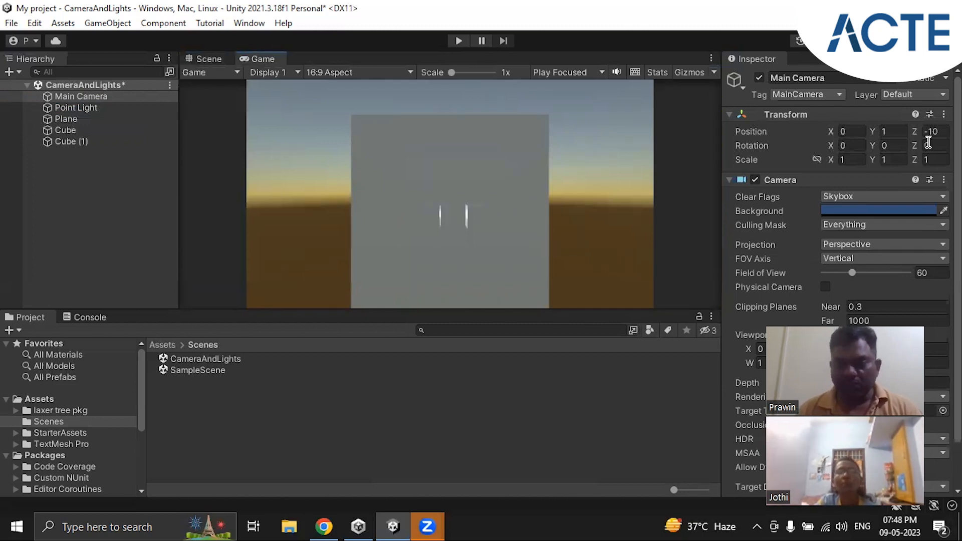
click(75, 107)
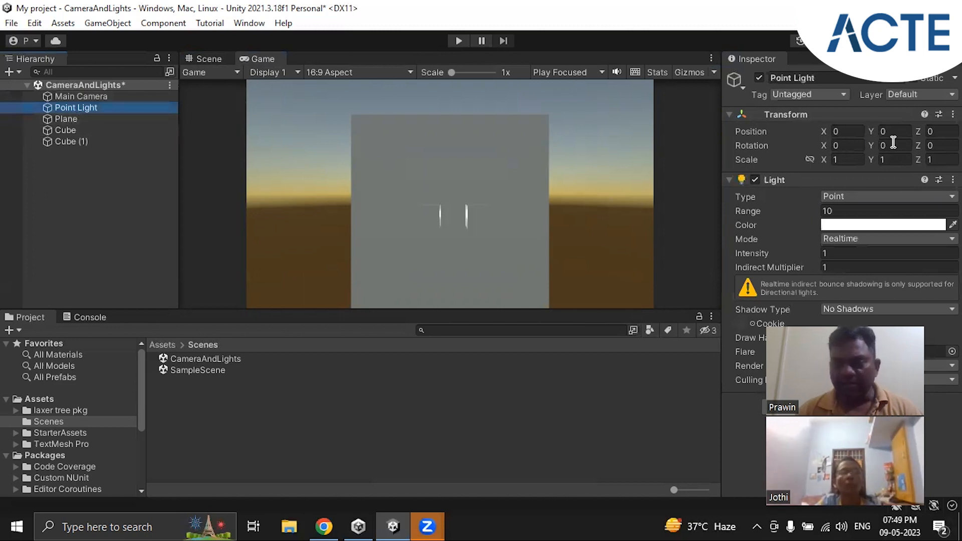
click(823, 132)
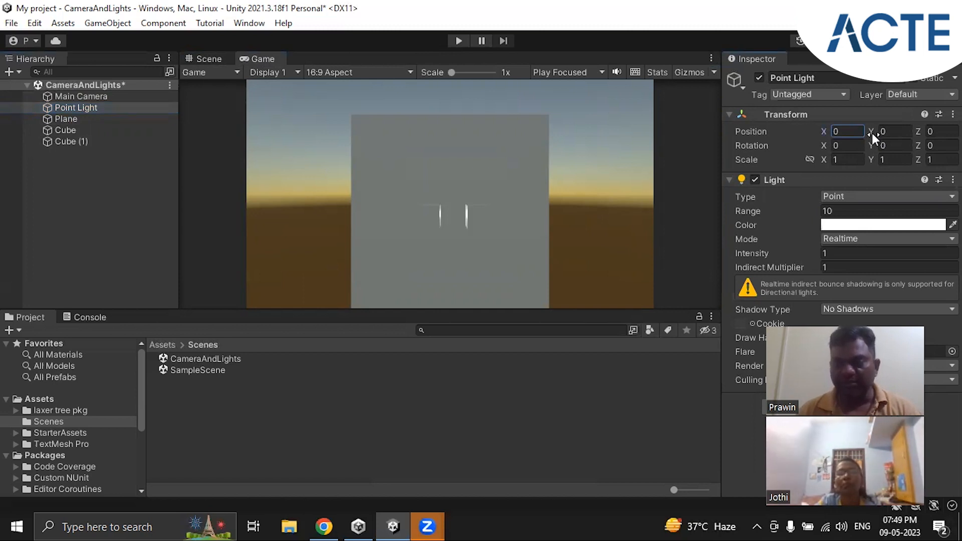
click(919, 130)
drag(925, 130, 860, 136)
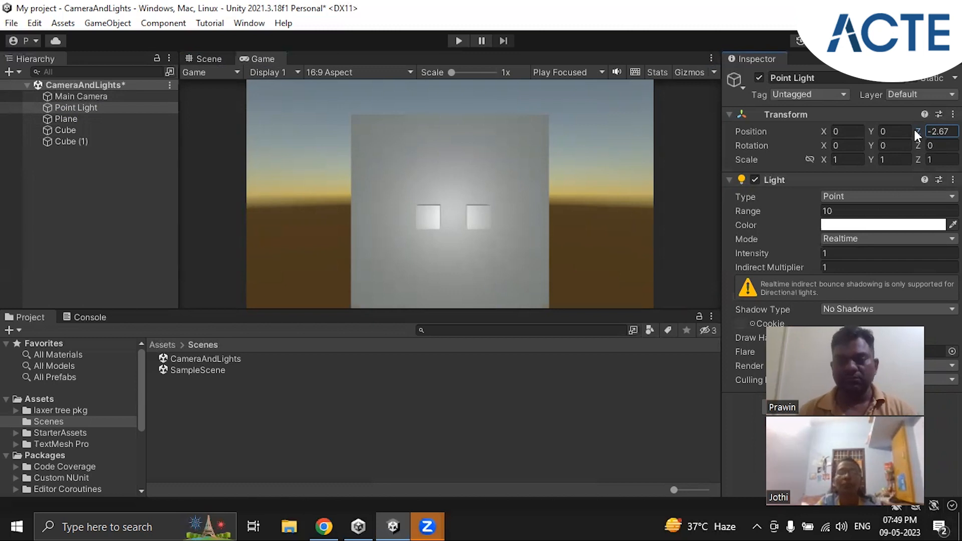
drag(924, 131, 947, 131)
drag(13, 128, 26, 127)
Set the Point Light's Z position to -1
click(943, 132)
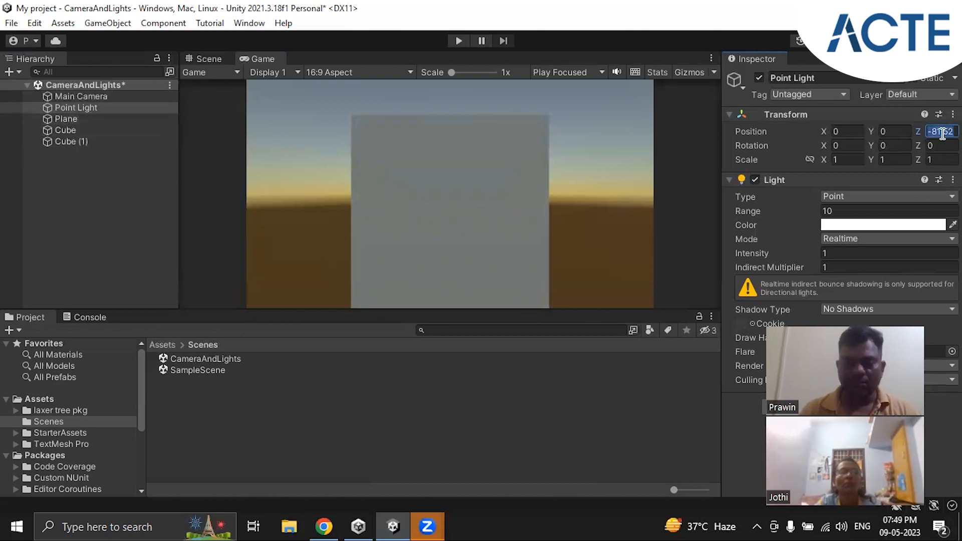
text(0)
key(BackSpace)
text(-1)
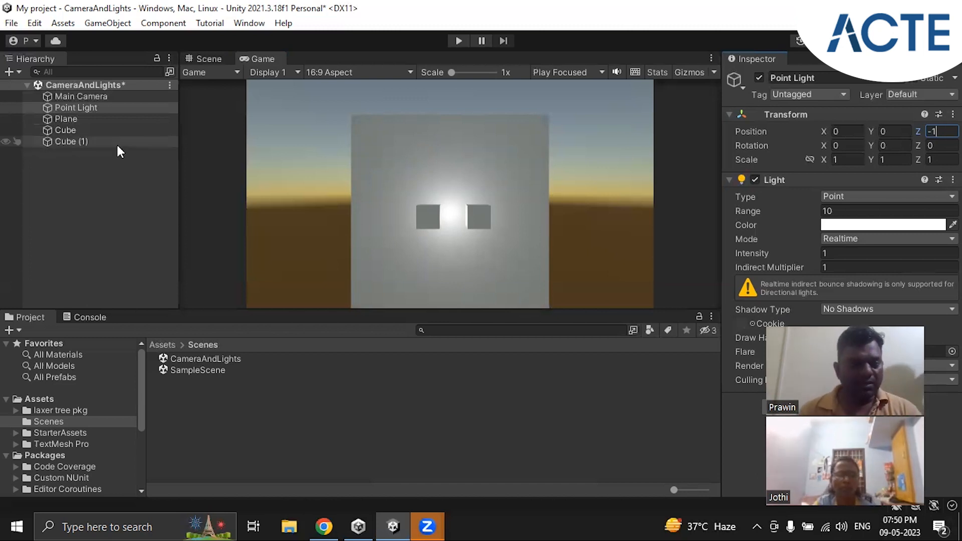
Deactivate the Point Light object in the scene
right_click(88, 109)
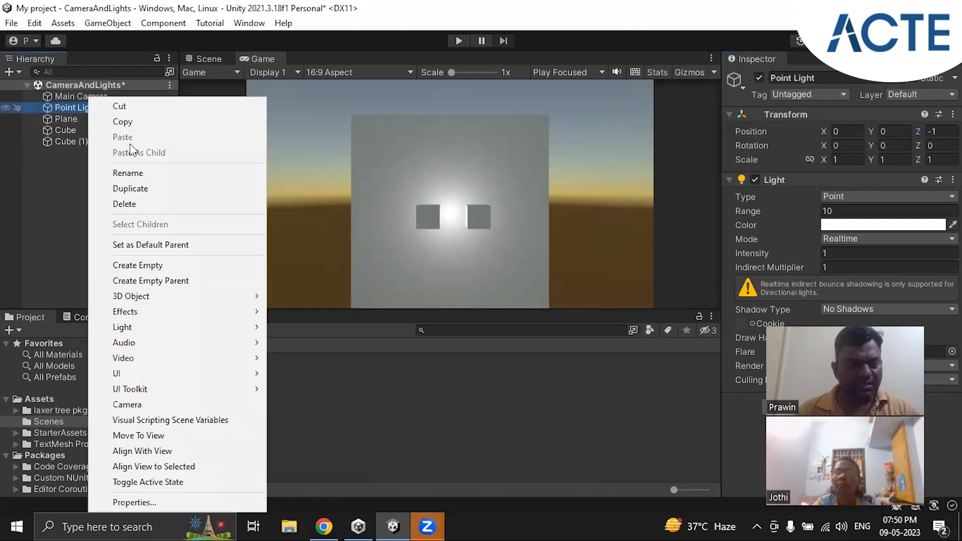
click(626, 210)
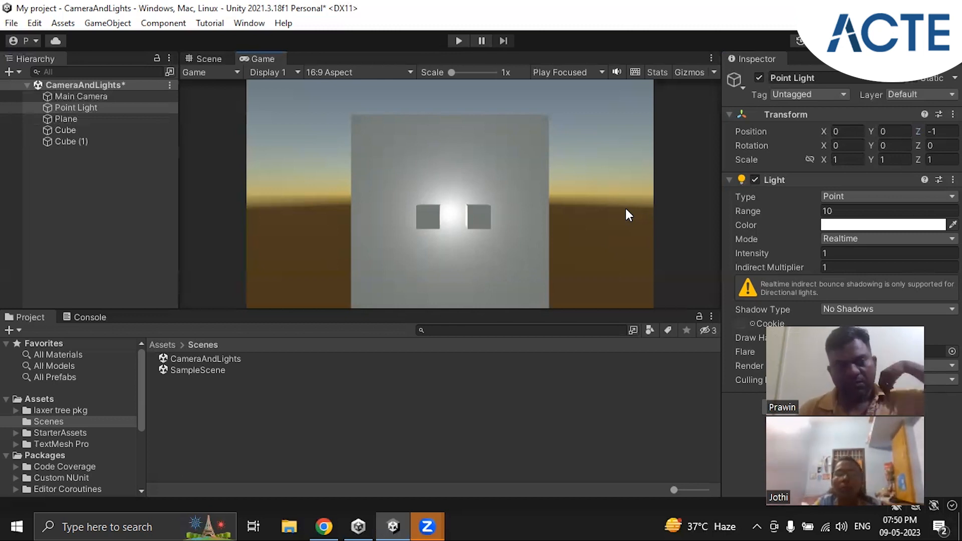
click(79, 108)
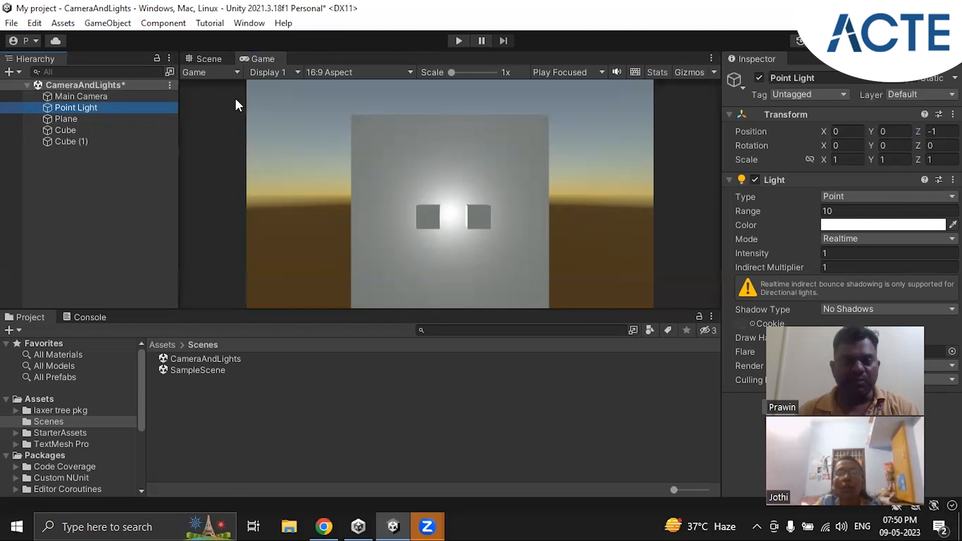
click(760, 78)
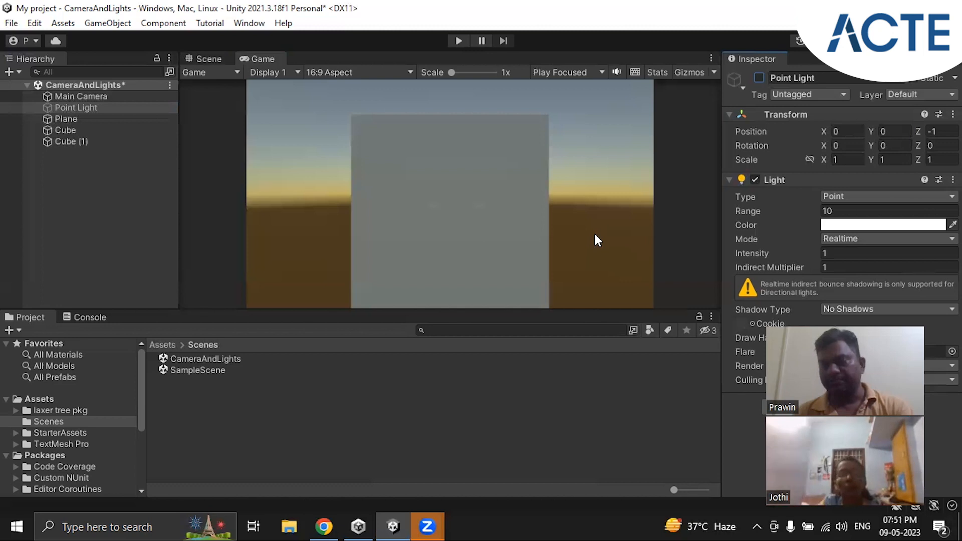
Set the Main Camera's Clear Flags to Solid Color and its background colour to black
click(74, 95)
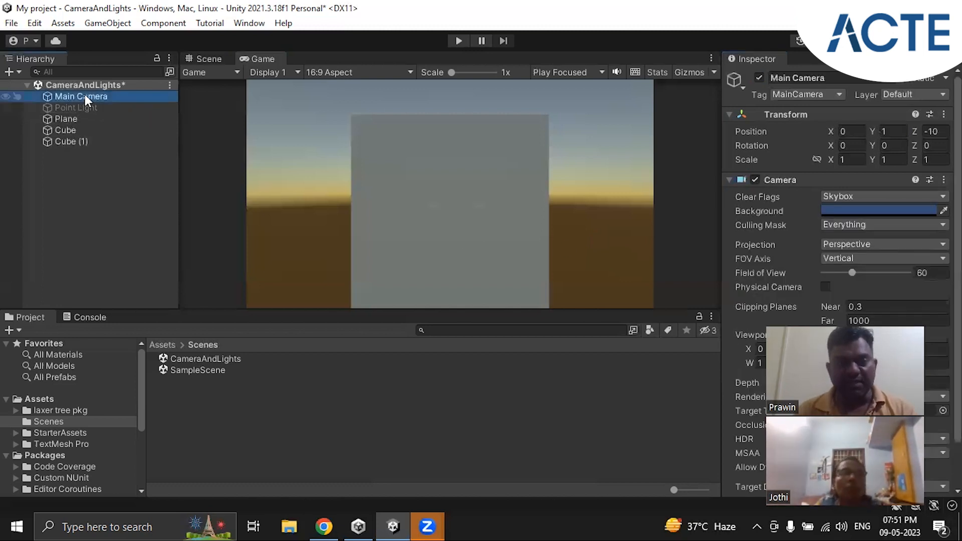
click(936, 195)
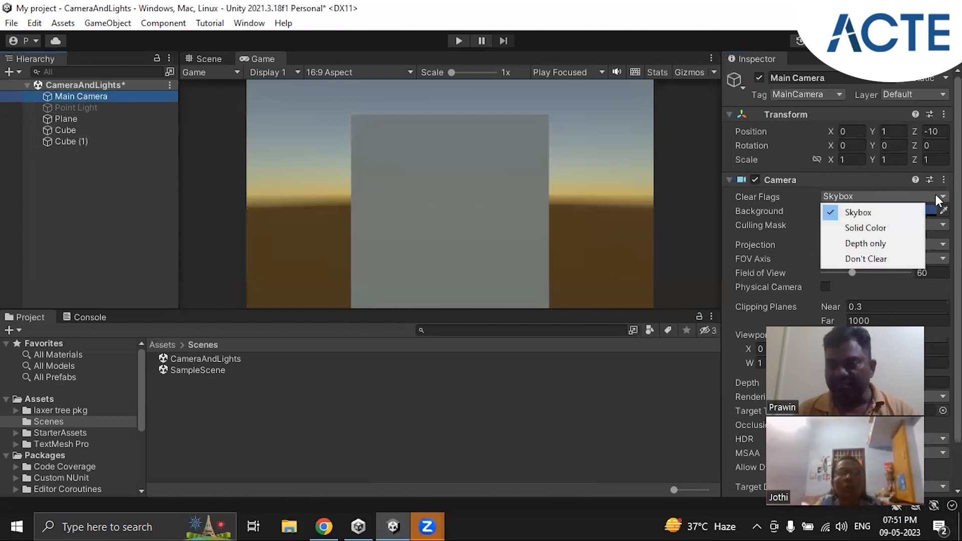
click(873, 228)
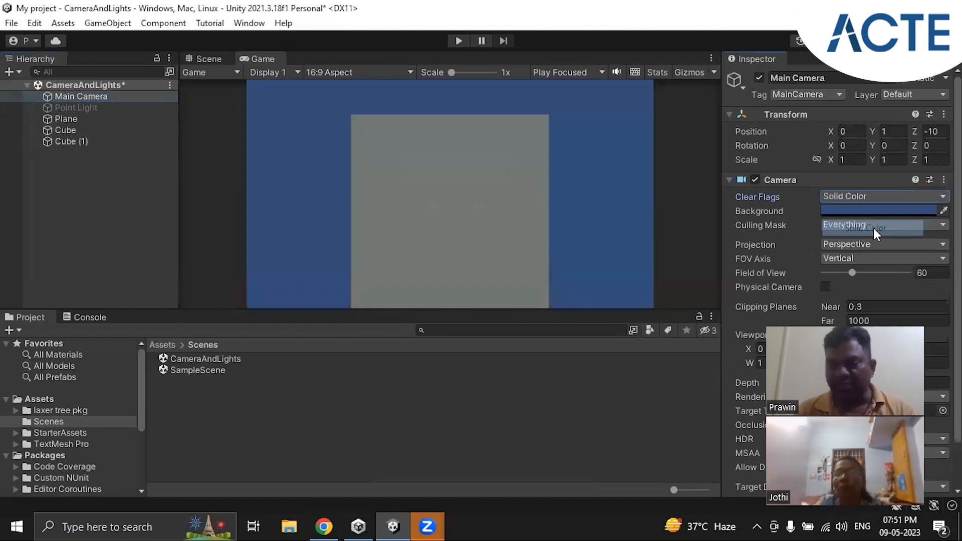
click(927, 199)
click(932, 210)
click(929, 208)
drag(879, 256, 844, 320)
click(949, 161)
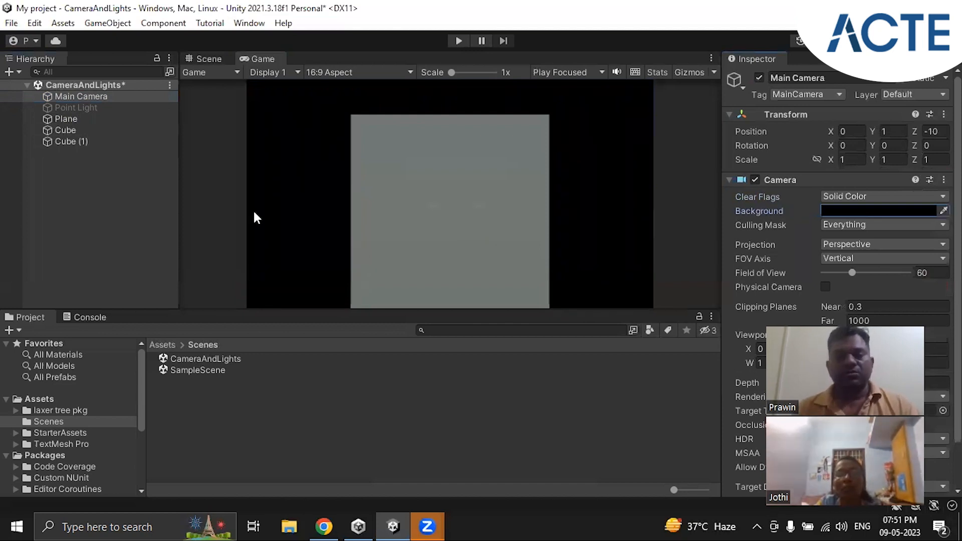
Switch the Main Camera's Clear Flags to Skybox for comparison and return them to Solid Color
click(872, 196)
click(865, 211)
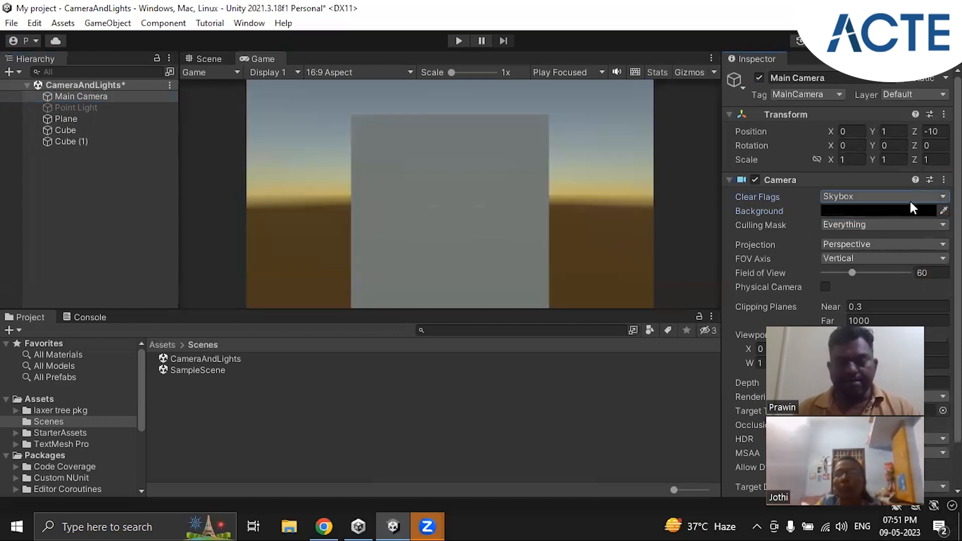
click(915, 196)
click(866, 228)
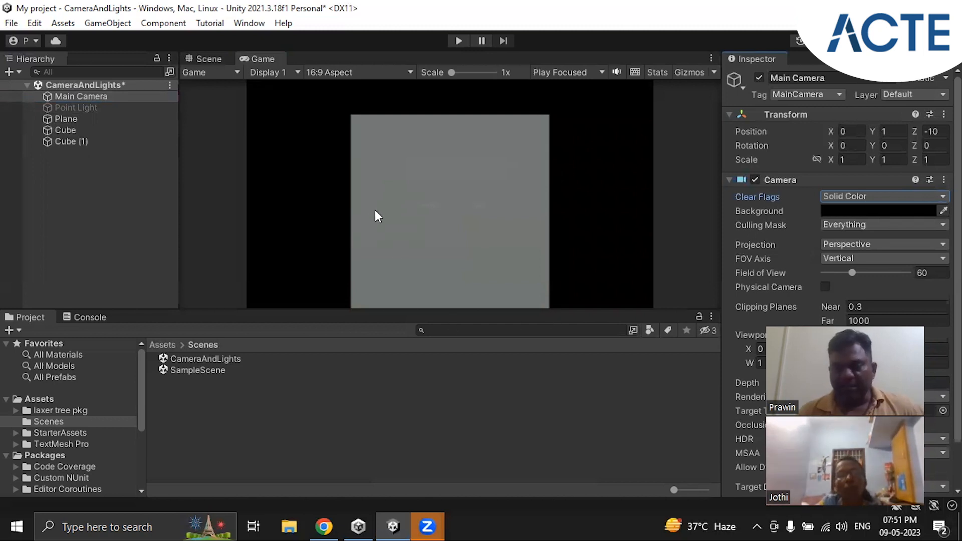
Examine the first Cube's transform, material, lighting and collider settings
click(61, 128)
scroll(884, 205, down, 5)
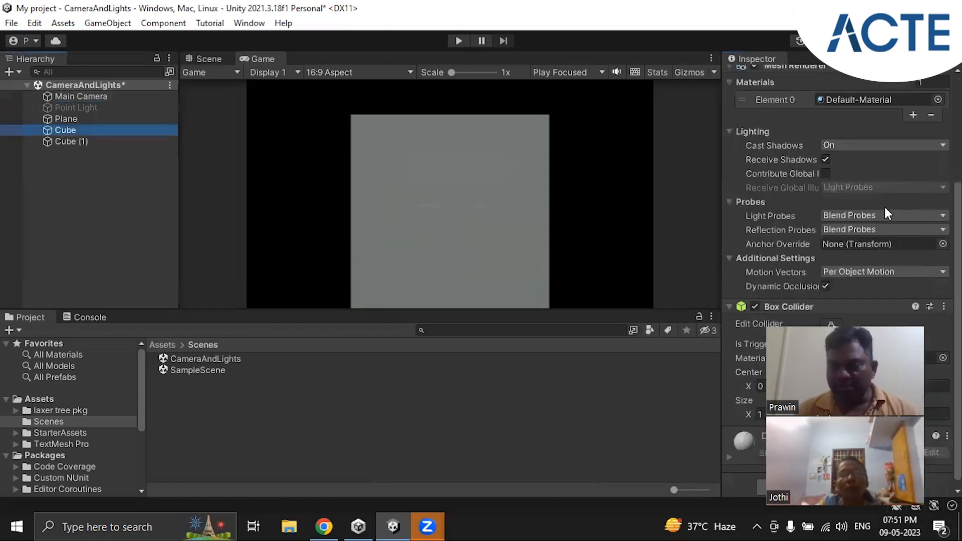
scroll(884, 205, down, 1)
scroll(884, 205, up, 5)
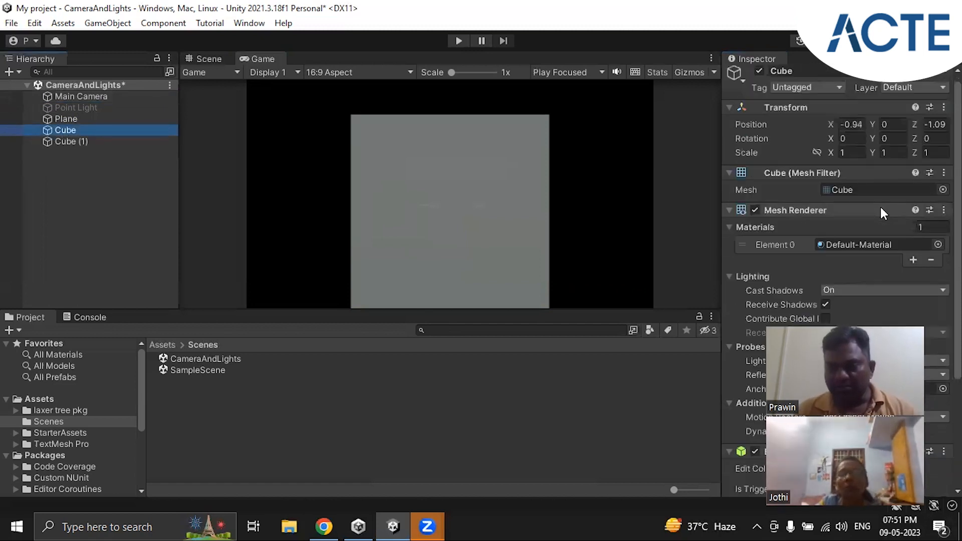
scroll(850, 233, down, 5)
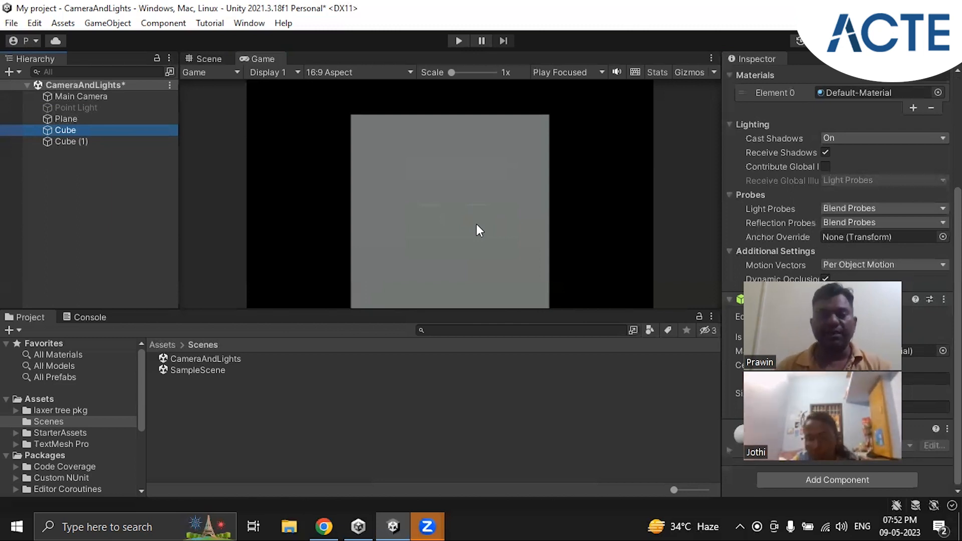
Reactivate the Point Light to compare the cubes' lighting in the Game view, and deactivate it again
click(78, 106)
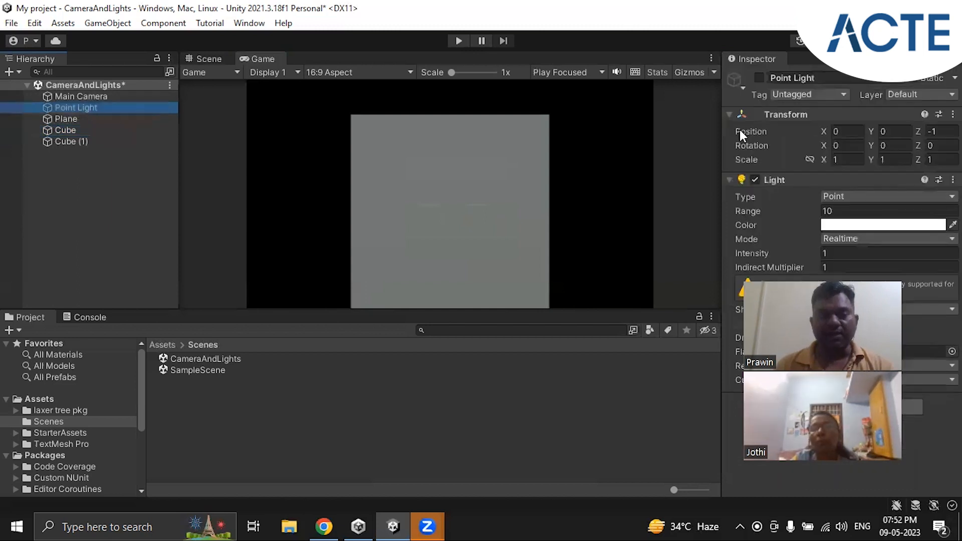
click(759, 78)
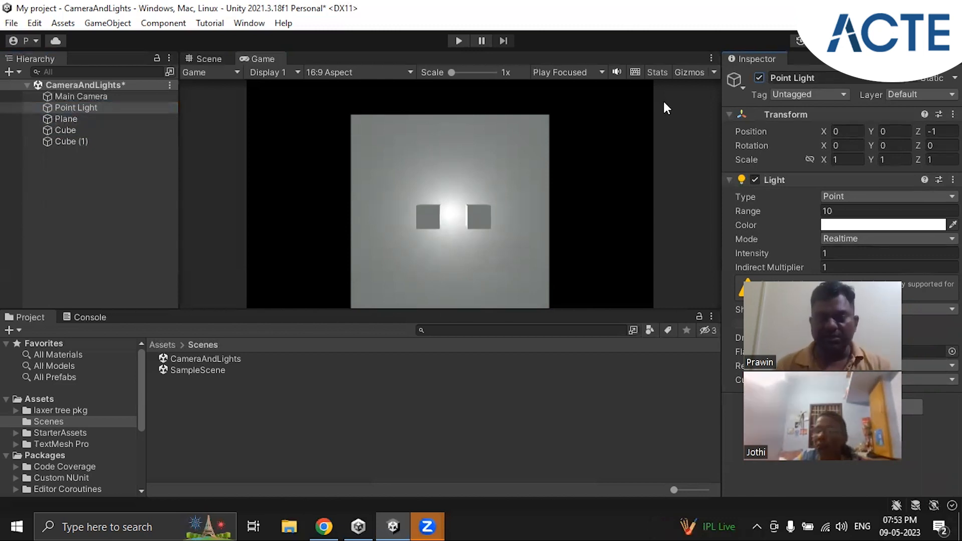
click(759, 77)
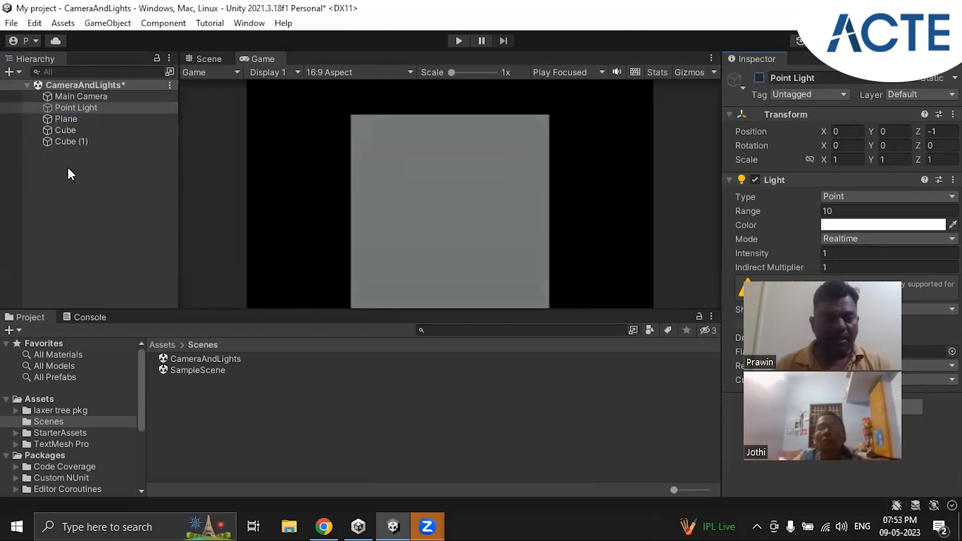
click(83, 107)
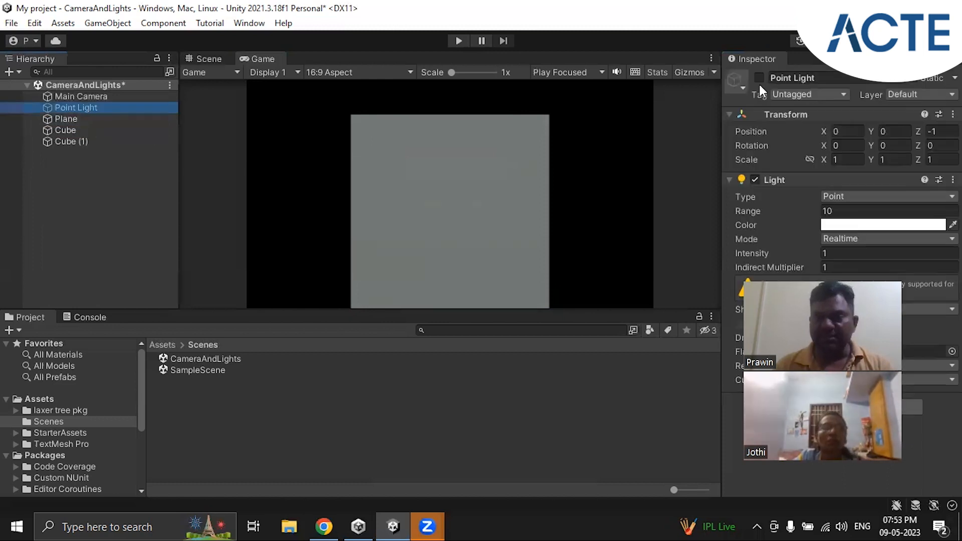
Add a Directional Light to the scene, keeping its default name
click(97, 167)
right_click(70, 165)
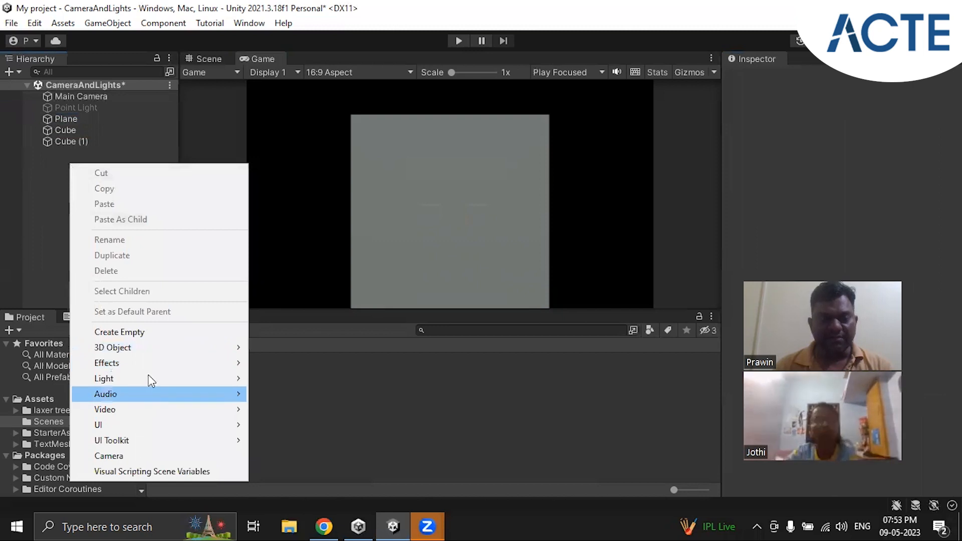
mouse_move(158, 378)
click(299, 379)
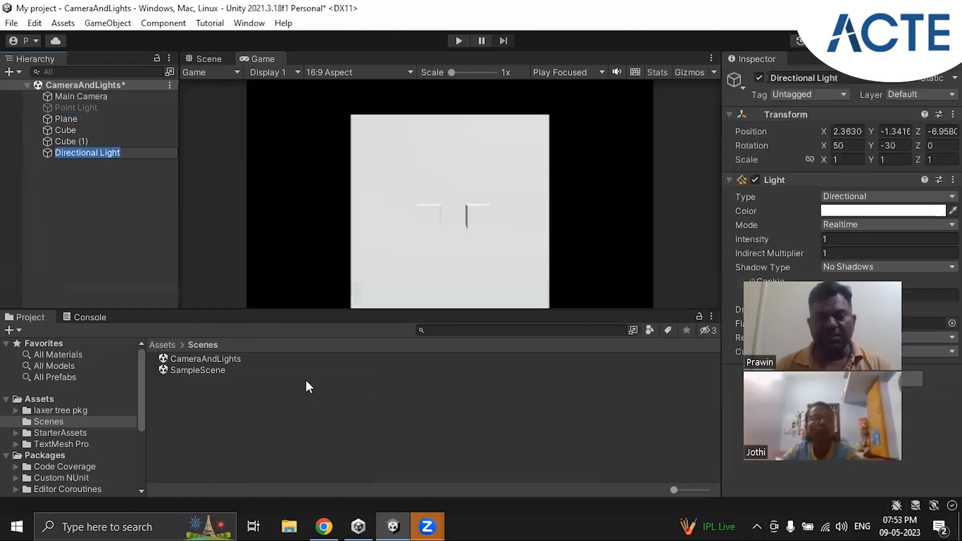
click(76, 154)
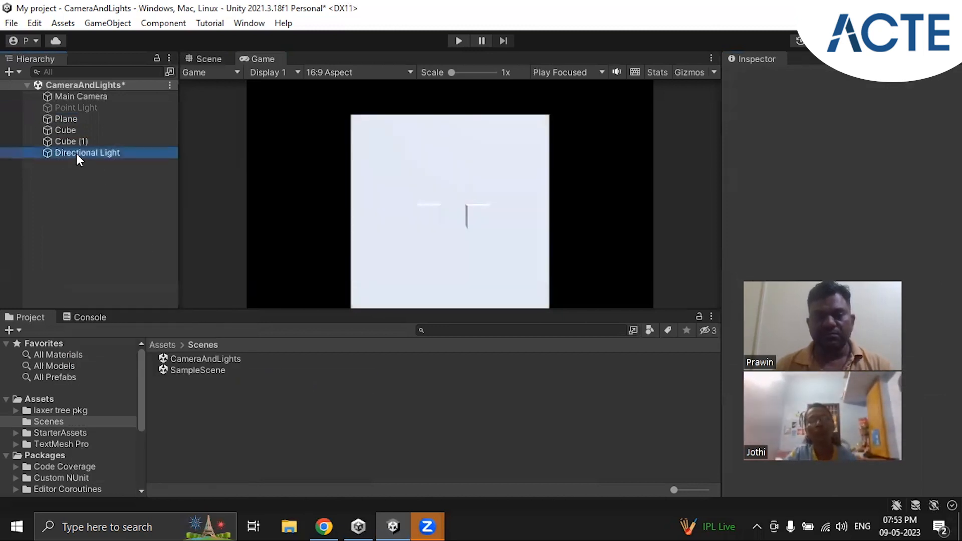
Inspect the Directional Light from the side in the Scene view and set its X position to 0
click(203, 59)
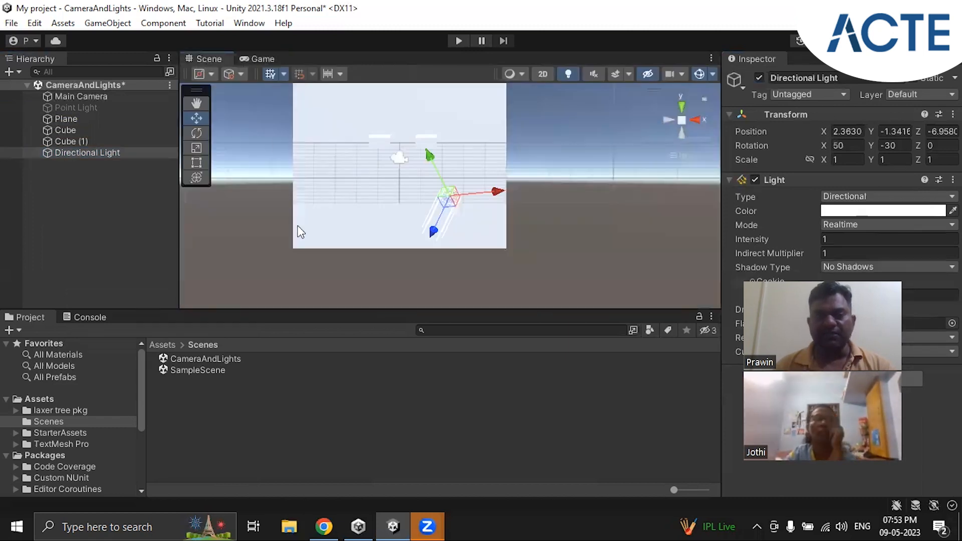
right_drag(350, 254, 450, 262)
right_drag(282, 237, 457, 248)
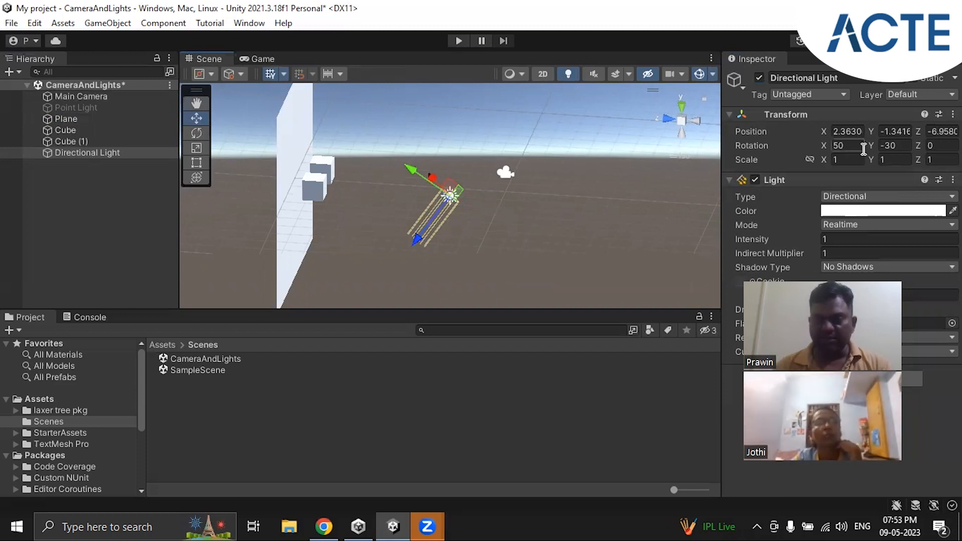
click(848, 132)
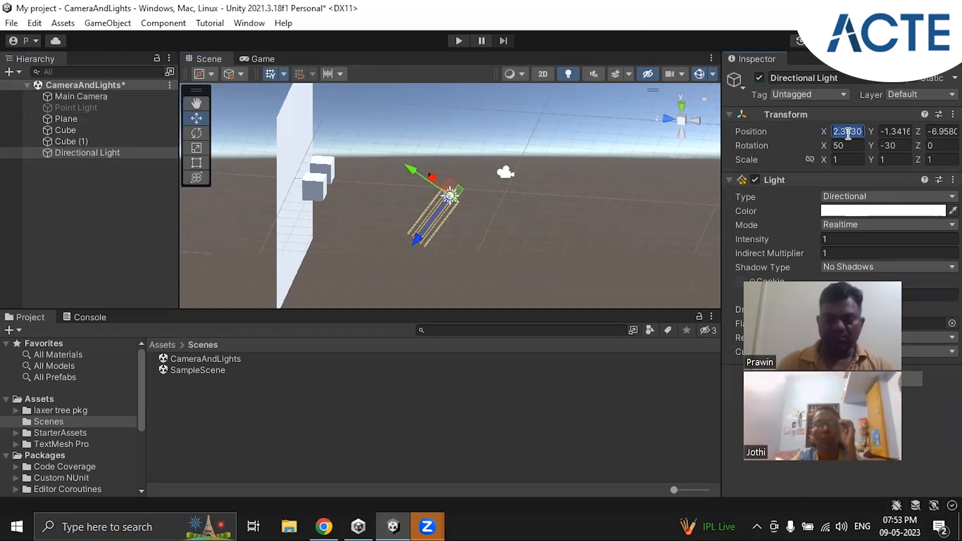
text(0)
key(Tab)
Try setting the Directional Light's Y and Z positions to 0, and undo both changes
text(0)
key(Tab)
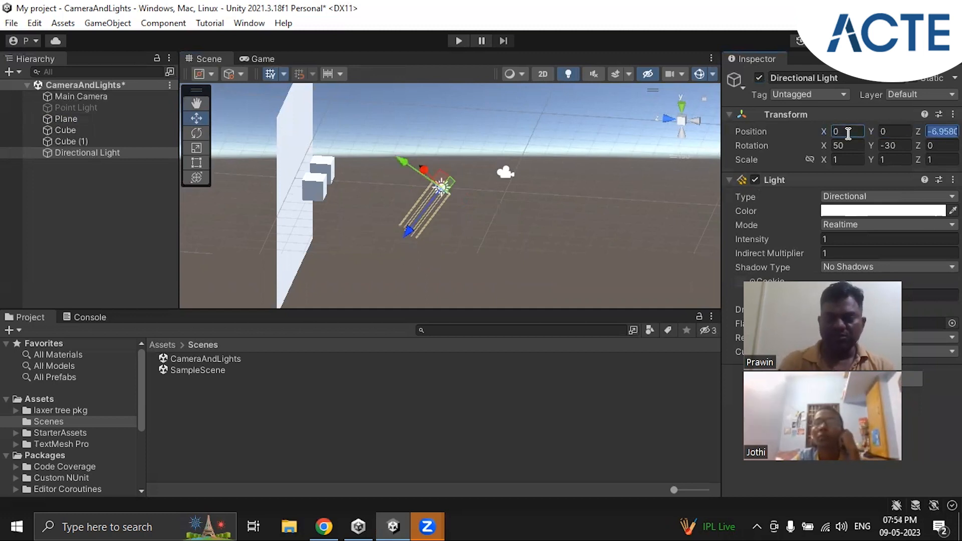
text(0)
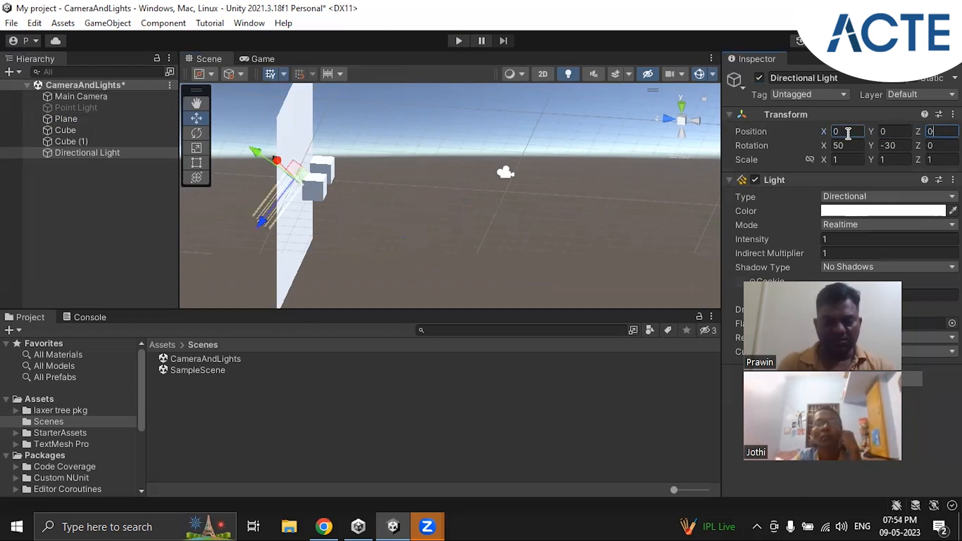
key(ctrl+z)
key(ctrl+z)
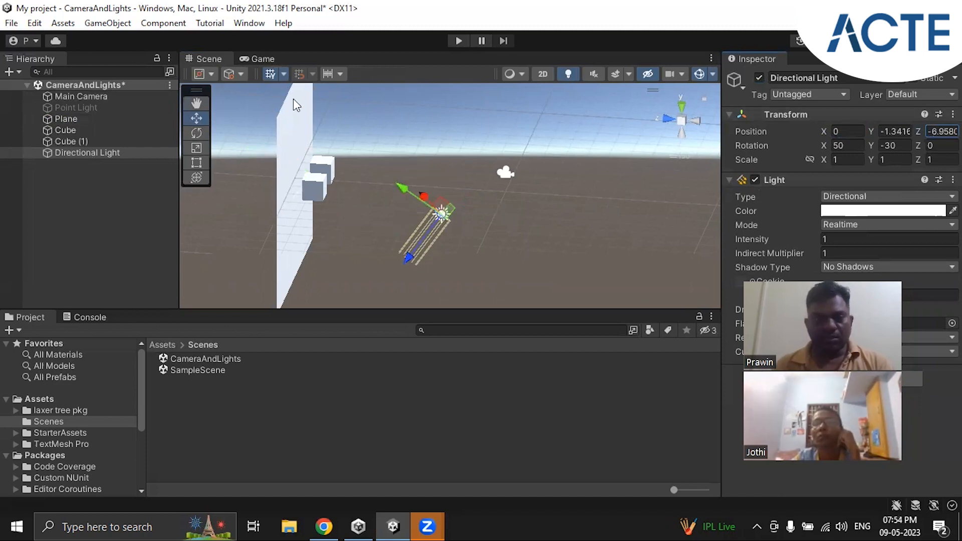
Rotate the Directional Light to about 90.16 degrees around X while watching the lighting in the Game view
click(260, 58)
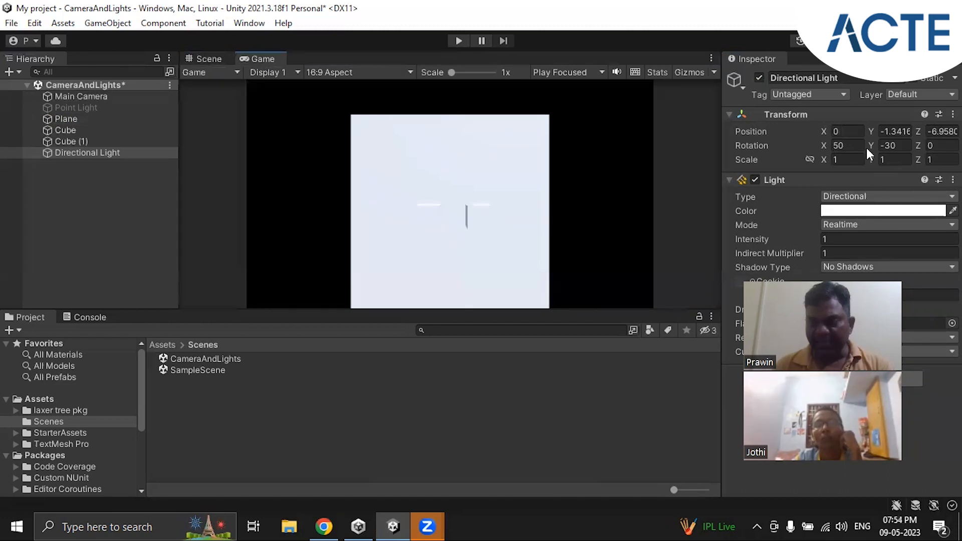
drag(825, 146, 437, 145)
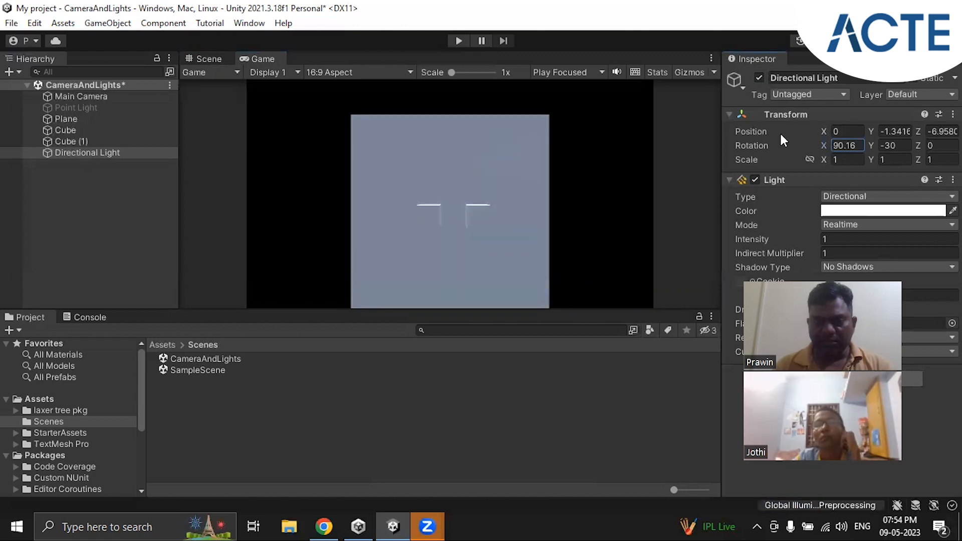
Lower the Directional Light's X rotation to about 26.52 degrees while comparing the lighting, and delete the light
drag(823, 146, 676, 210)
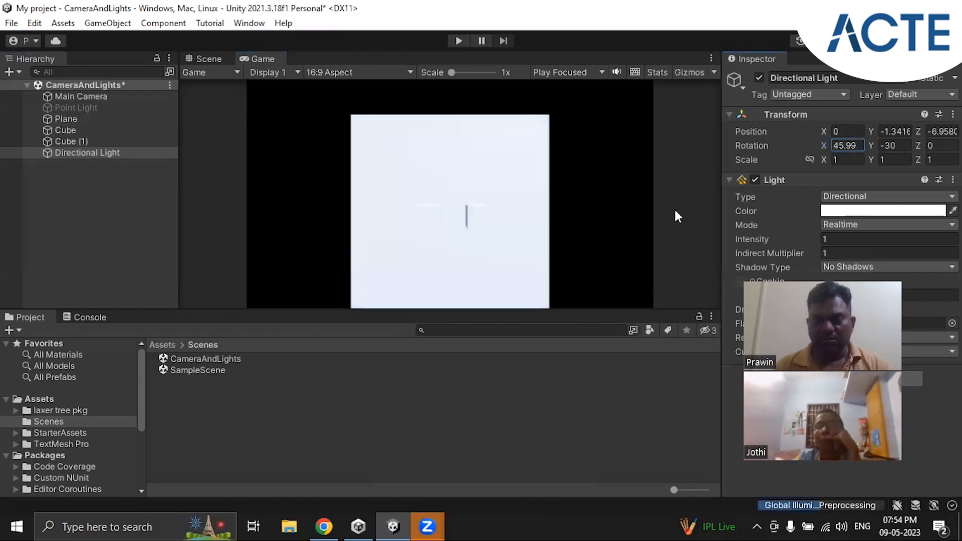
mouse_move(553, 227)
mouse_down()
mouse_move(344, 230)
mouse_move(503, 230)
mouse_up()
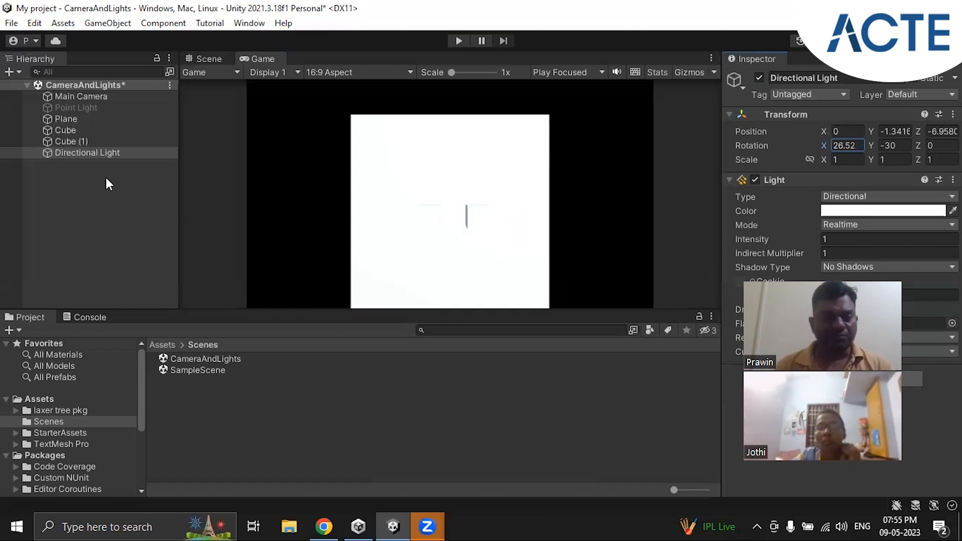
right_click(71, 154)
click(111, 204)
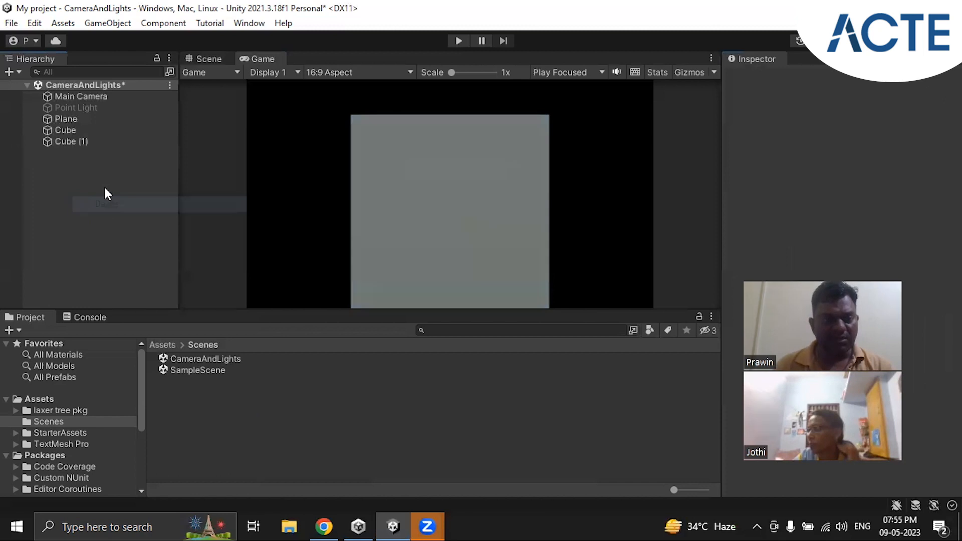
Reactivate the Point Light and try a red light color before settling on yellow, hex E0DB2C
click(73, 107)
click(759, 78)
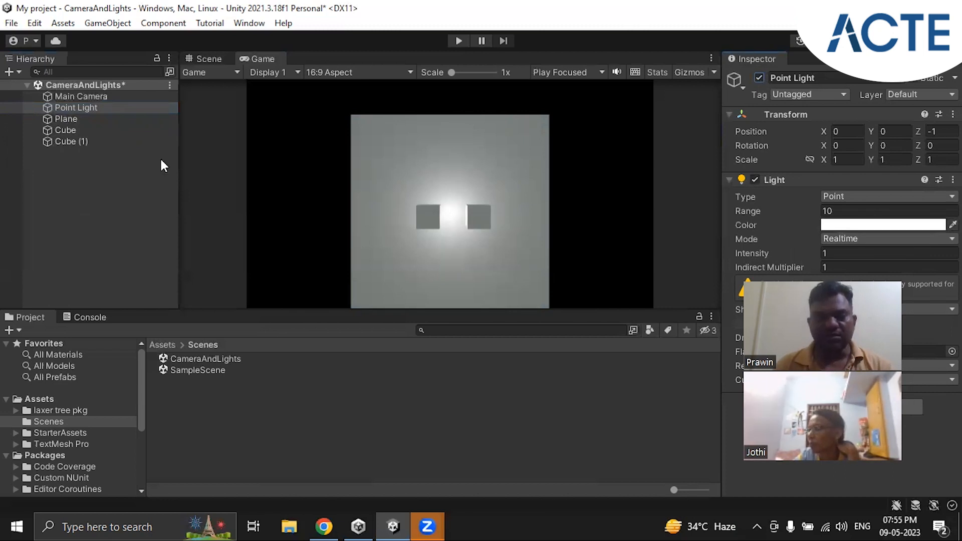
click(864, 225)
drag(872, 255, 904, 257)
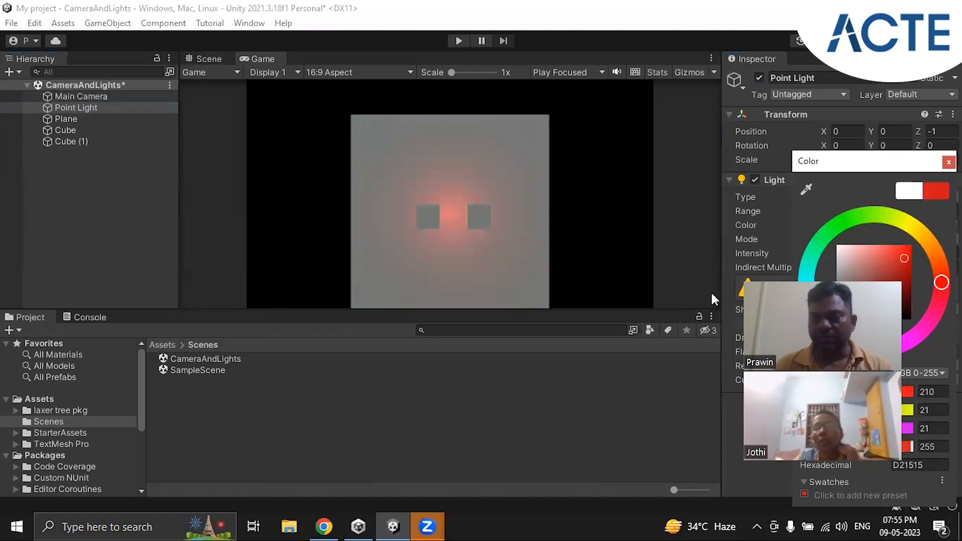
mouse_move(894, 276)
mouse_down()
mouse_move(897, 254)
mouse_move(929, 249)
mouse_move(942, 283)
mouse_move(923, 328)
mouse_up()
drag(865, 338, 910, 225)
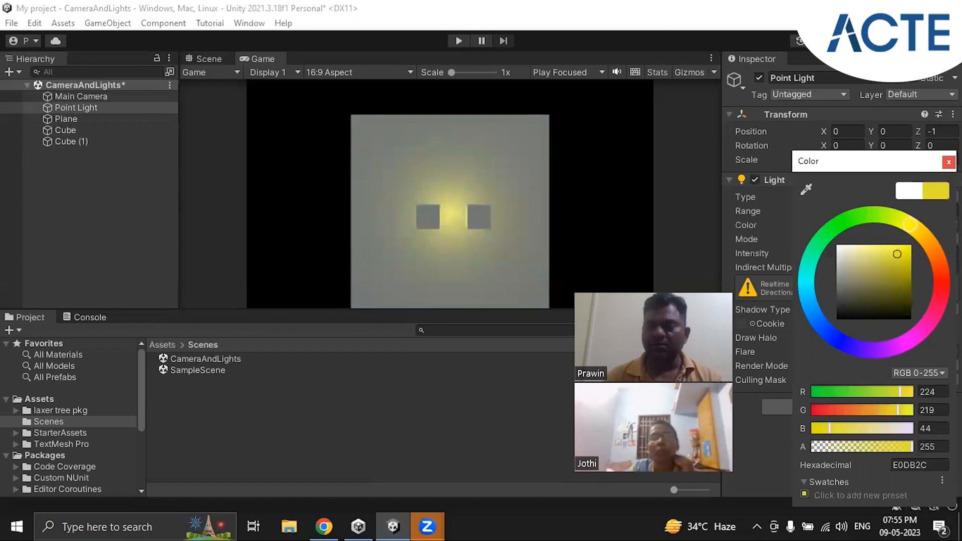
click(948, 162)
Increase the Point Light's Range to 15 and its Intensity to 1.39
drag(808, 214, 877, 217)
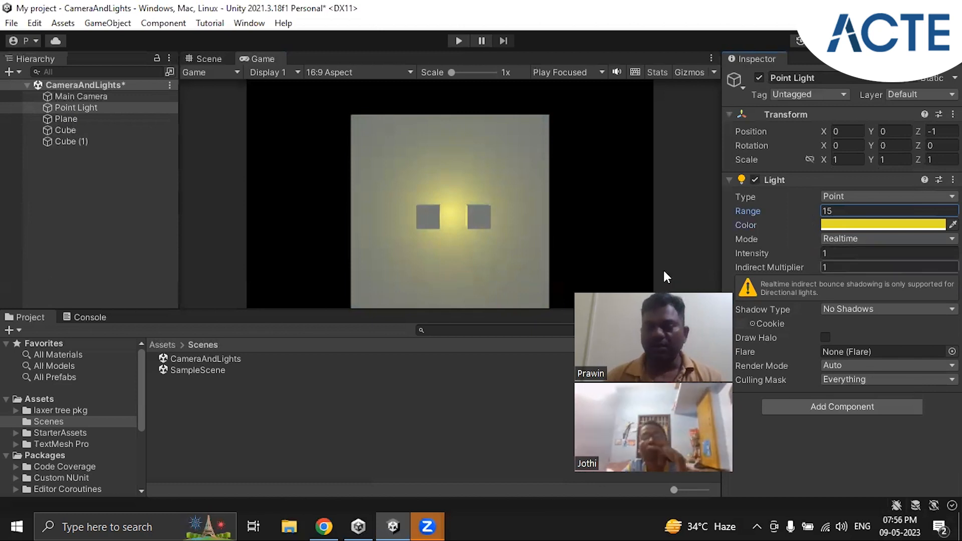
mouse_move(810, 252)
mouse_down()
mouse_move(831, 254)
mouse_move(816, 251)
mouse_up()
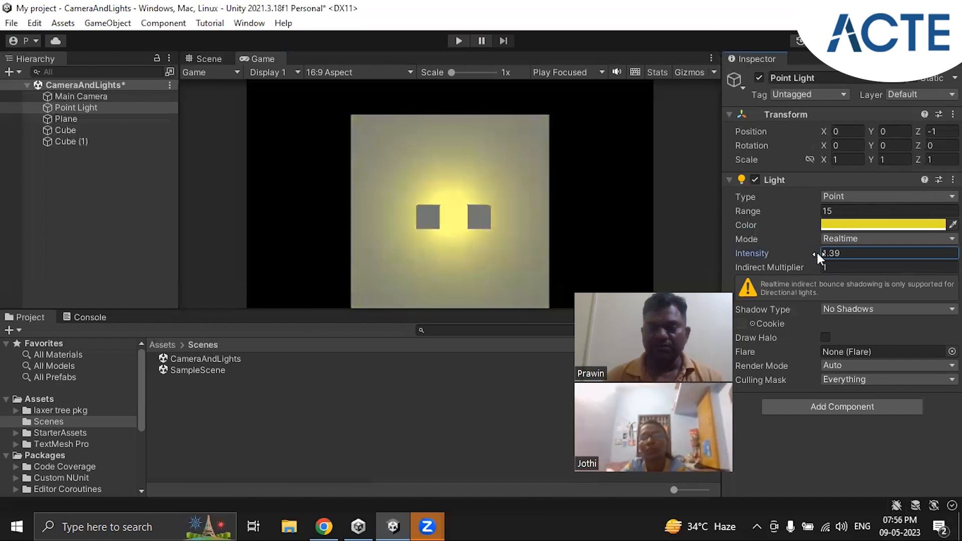
Delete the Point Light and save the CameraAndLights scene
right_click(94, 107)
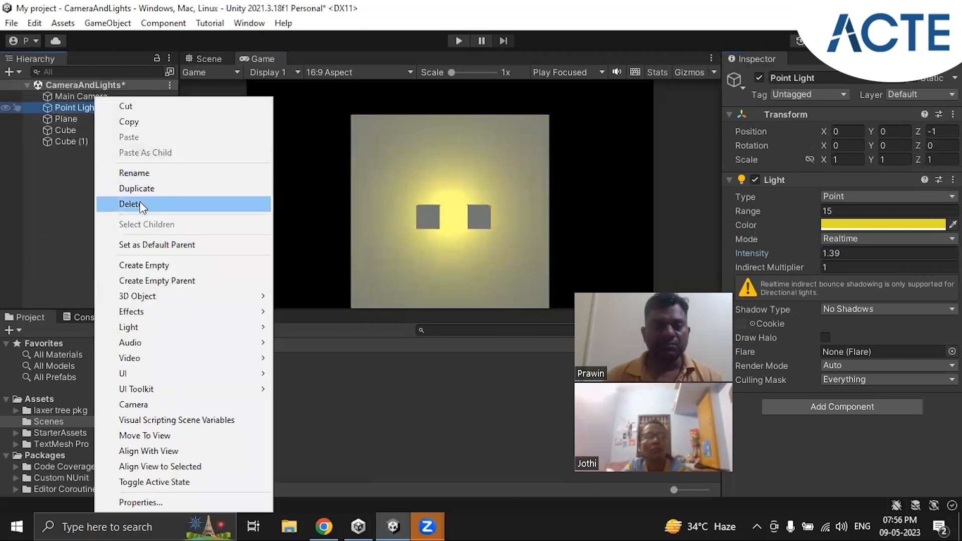
click(130, 204)
click(170, 86)
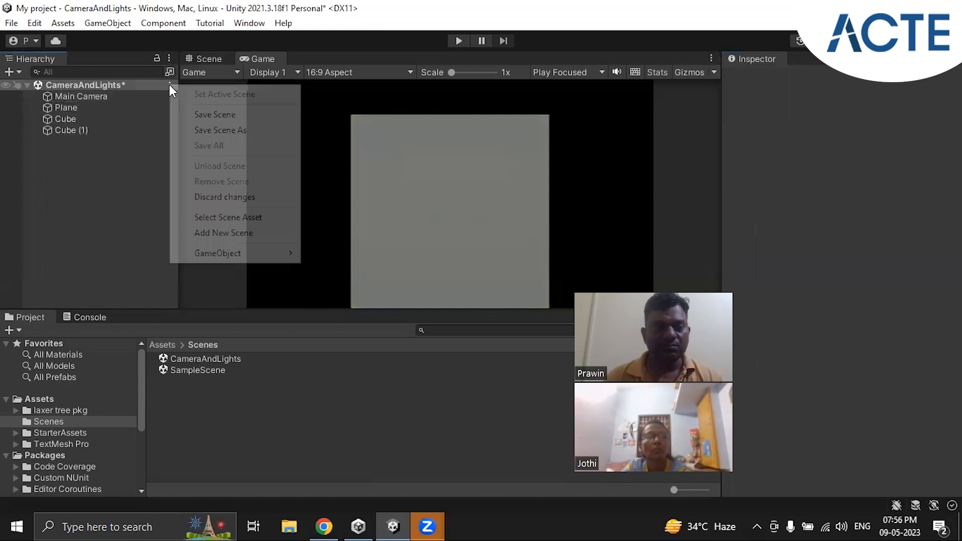
click(210, 114)
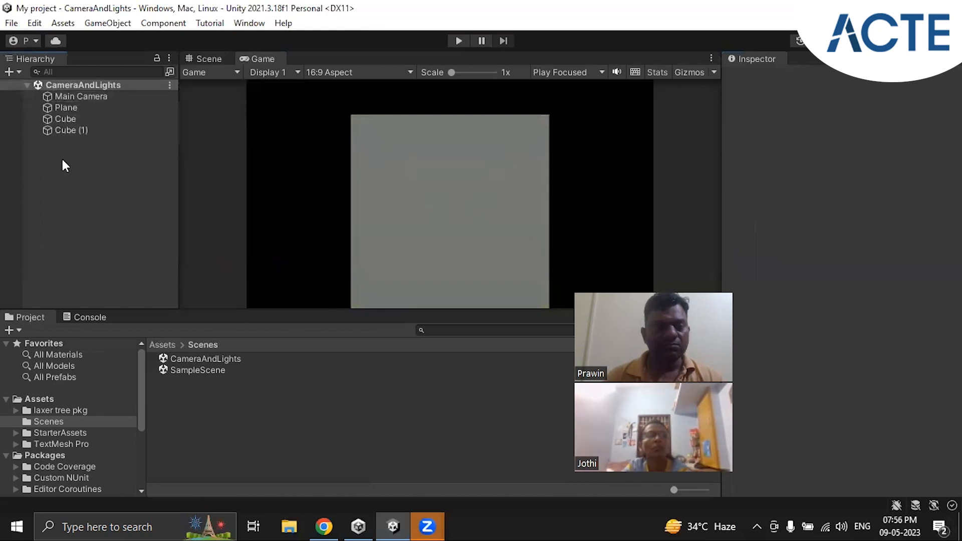
Add a Spotlight to the scene, keeping its default name
right_click(81, 153)
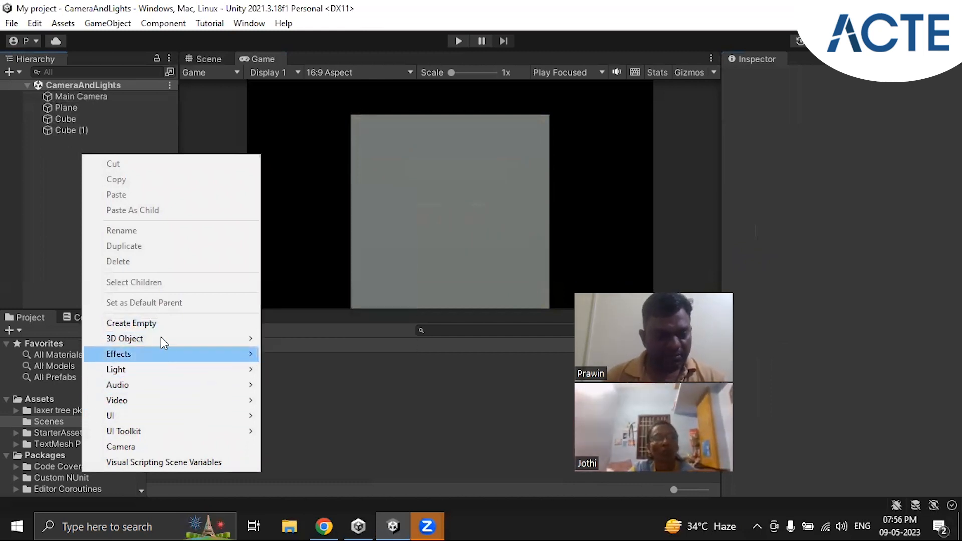
mouse_move(180, 371)
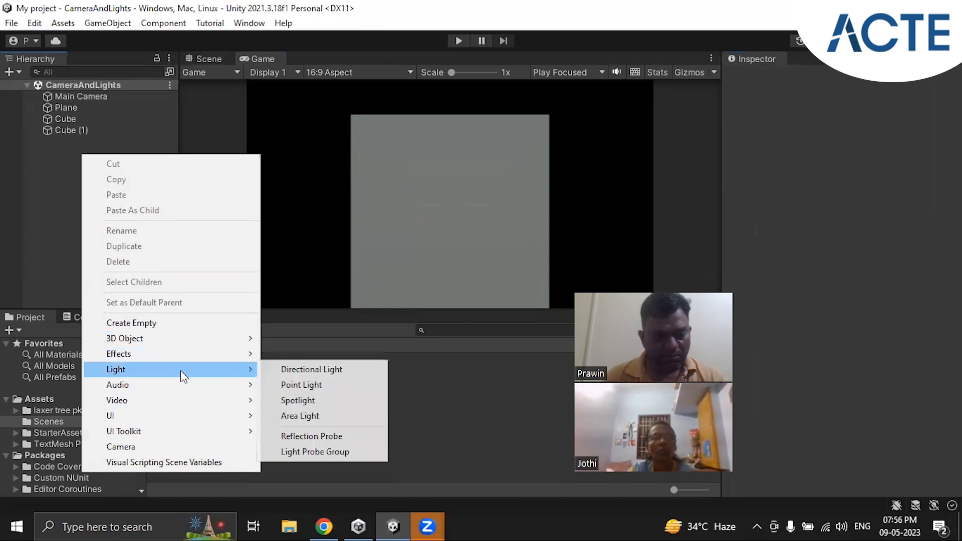
click(344, 400)
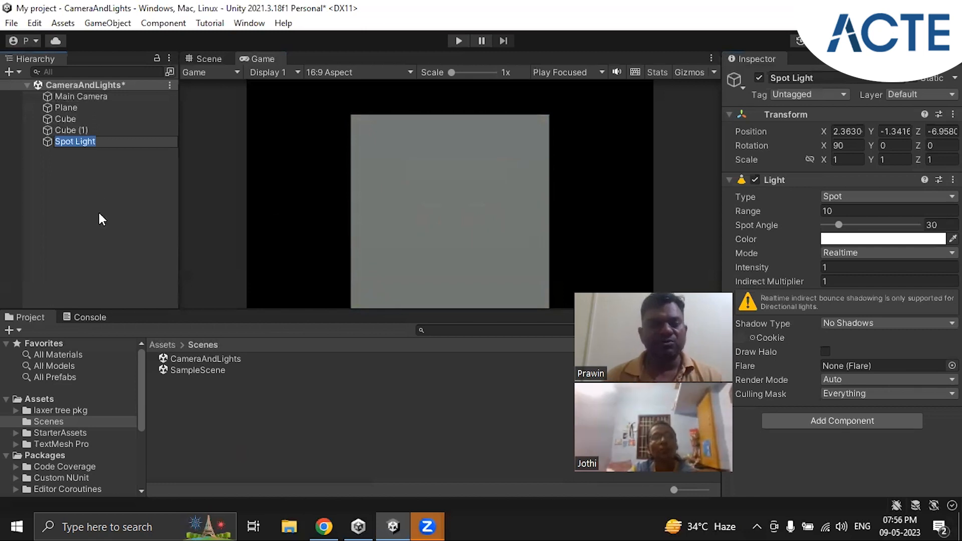
click(86, 171)
click(82, 141)
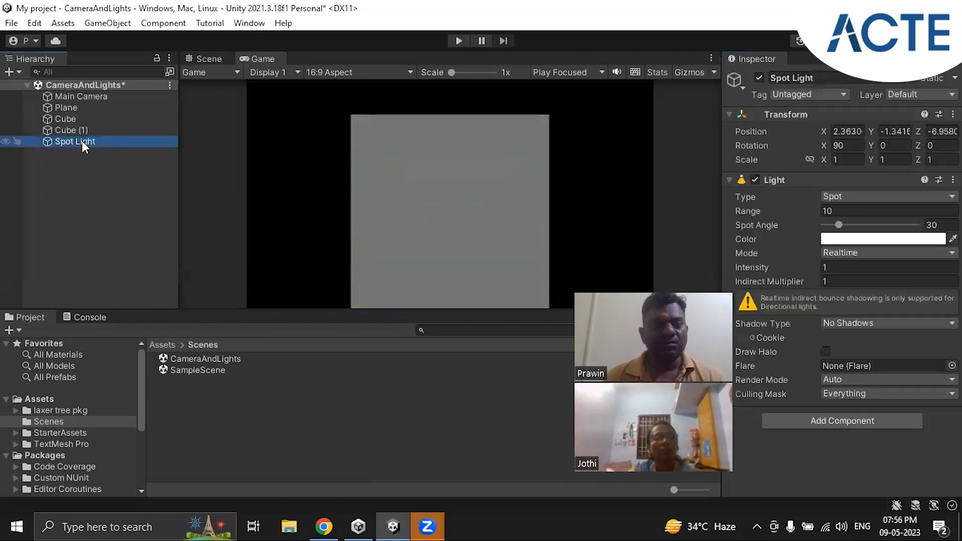
Rotate the Spot Light to about 3.17 degrees around X so it aims at the Plane, and check the Game view
click(210, 59)
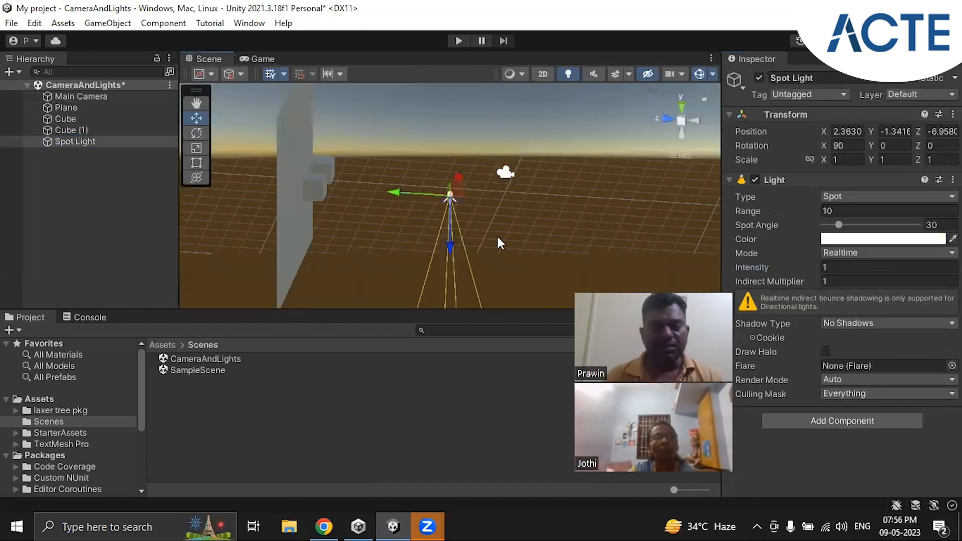
alt+drag(505, 218, 497, 249)
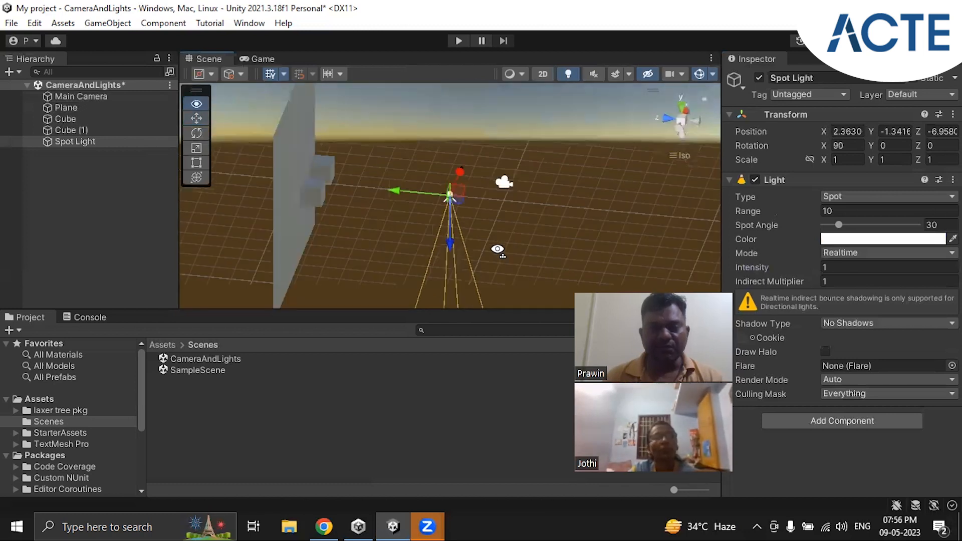
scroll(497, 248, down, 5)
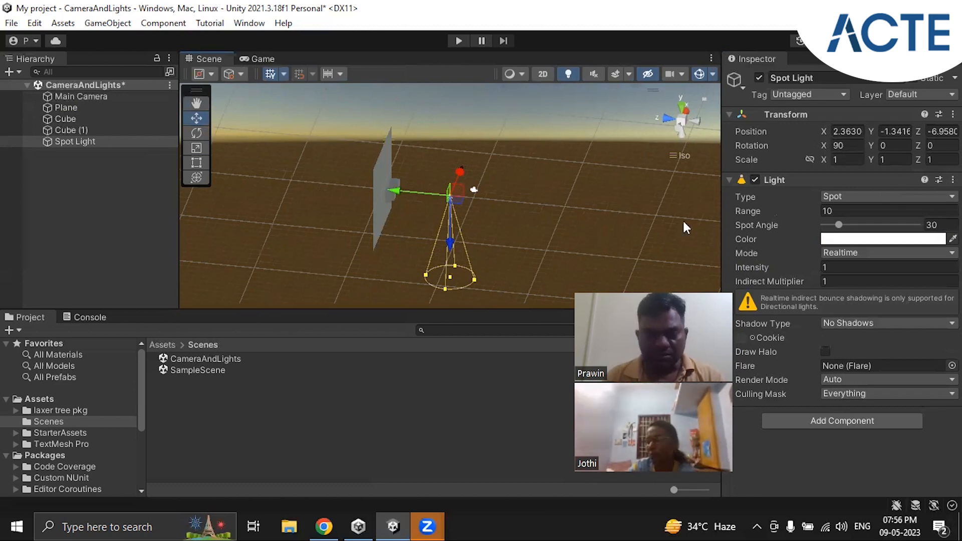
alt+drag(666, 219, 527, 243)
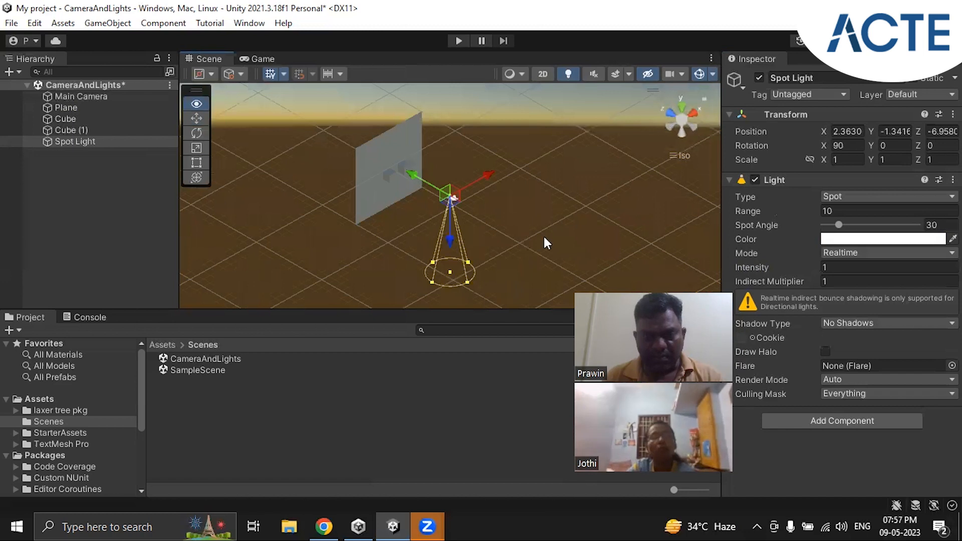
drag(821, 145, 676, 114)
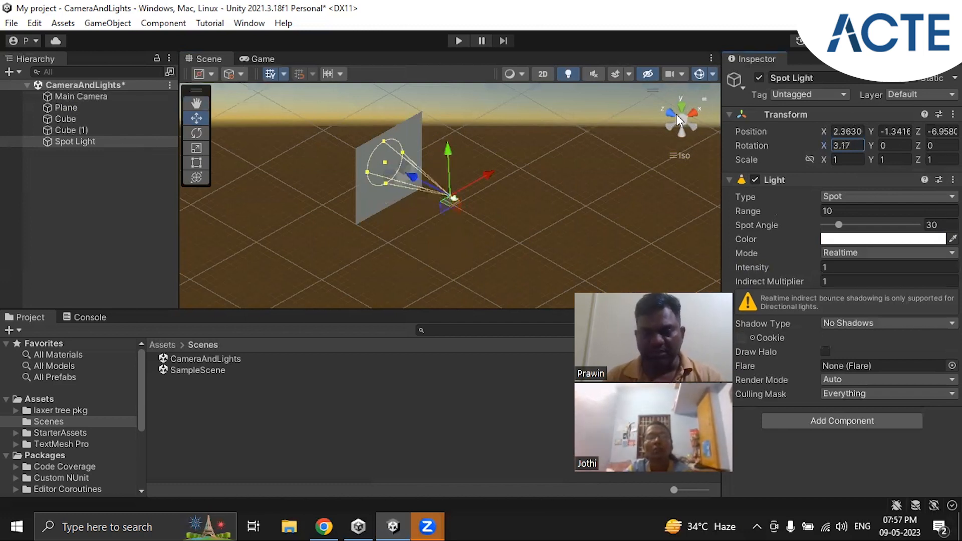
click(265, 58)
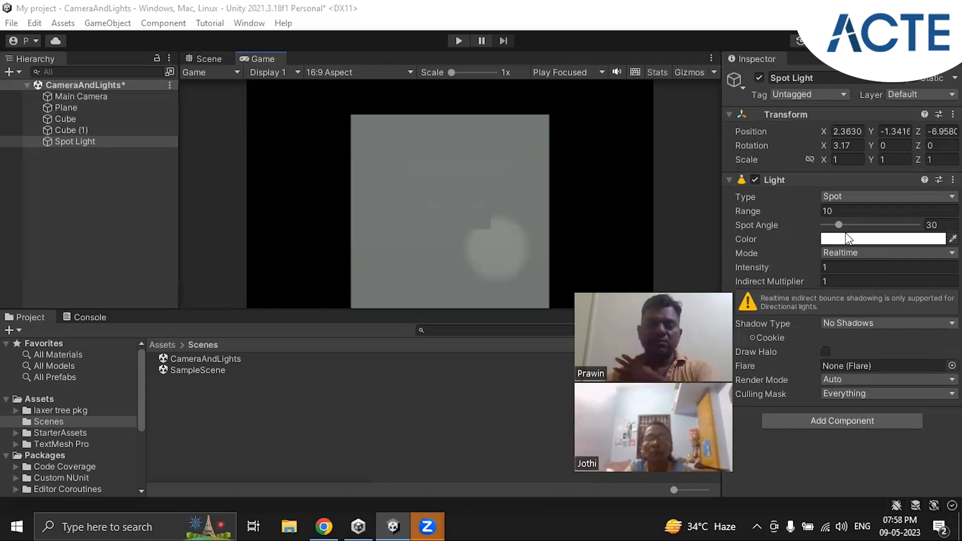
Increase the Spot Light's Range to 48.8 and its Intensity to 1.31
click(823, 211)
text(11.6)
drag(838, 215, 936, 223)
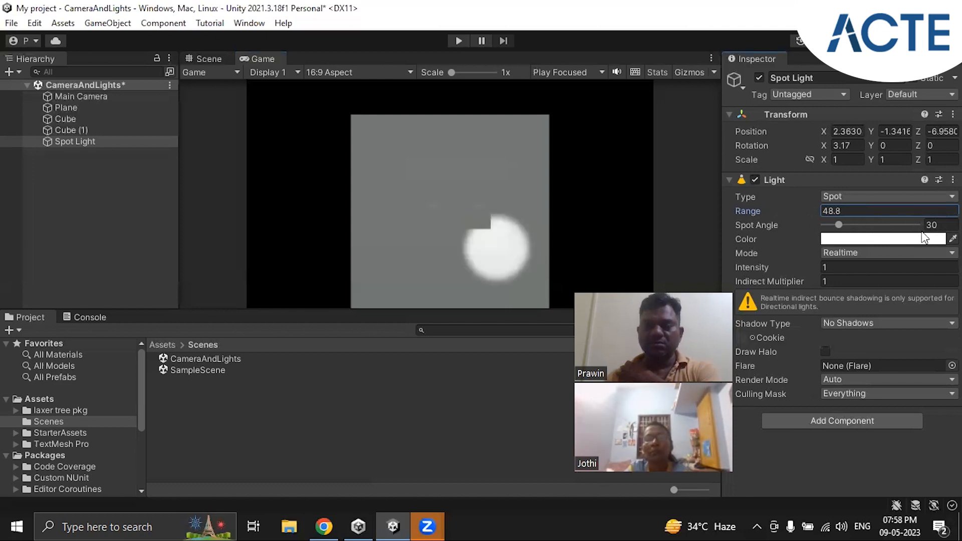
click(807, 268)
mouse_move(807, 268)
mouse_down()
mouse_move(843, 270)
mouse_move(800, 265)
mouse_move(812, 264)
mouse_up()
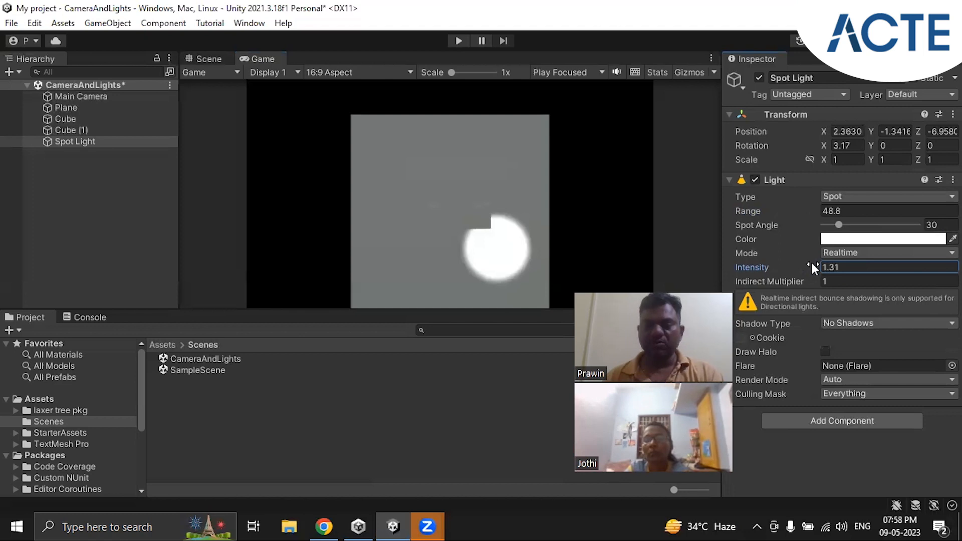
Center the Spot Light's beam between the two cubes by setting its position to X 0.13 and Y 0.28
click(820, 130)
drag(818, 128, 766, 123)
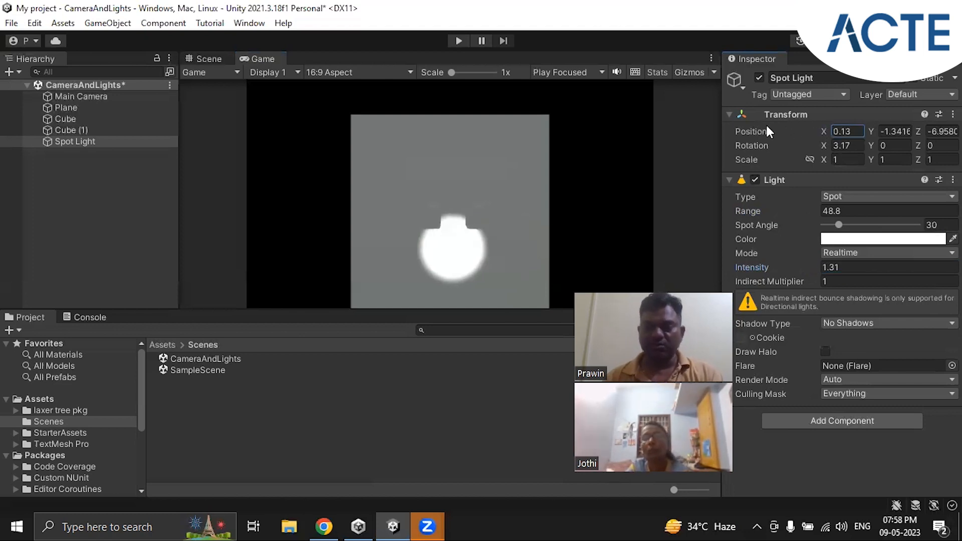
click(885, 132)
text(-1)
drag(895, 134, 888, 132)
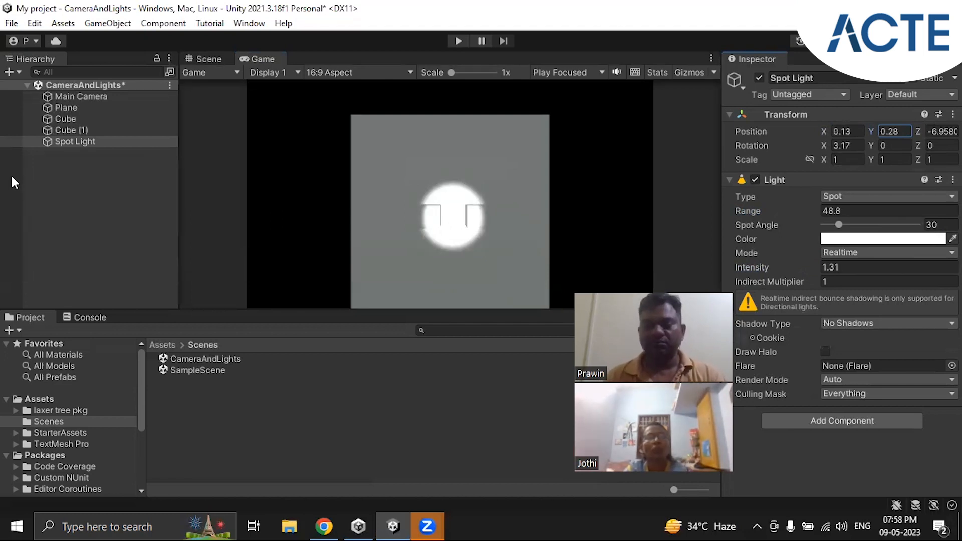
Delete the Spot Light from the scene
right_click(62, 142)
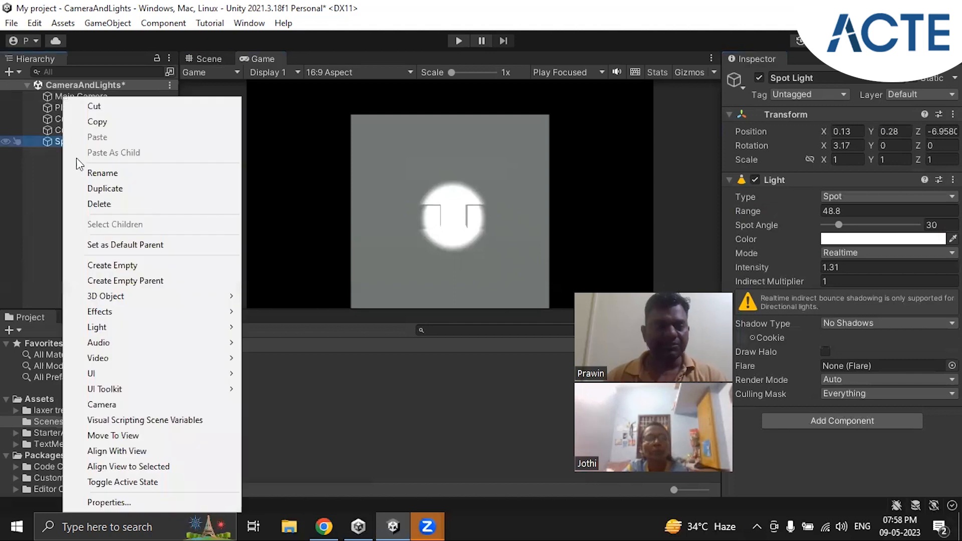
click(93, 203)
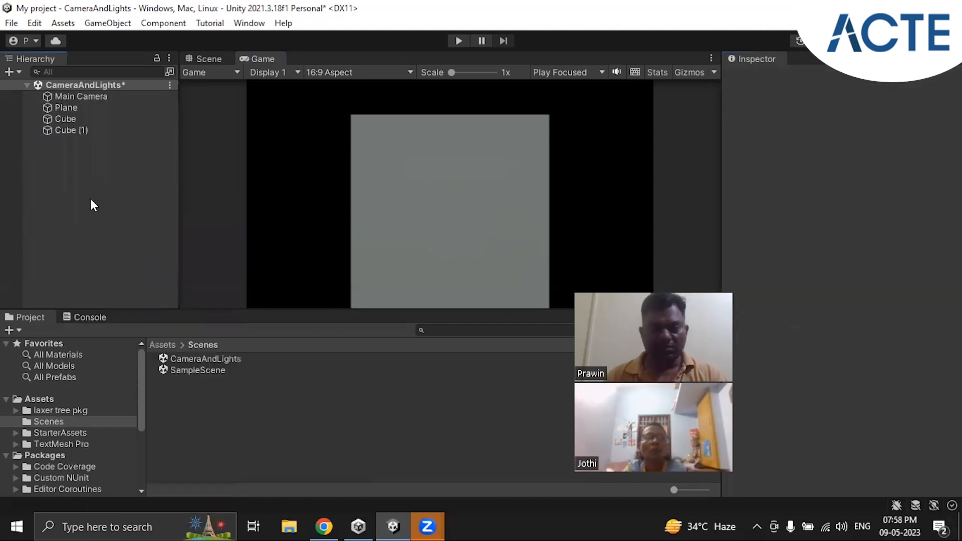
Review the Clear Flags options available for the Main Camera without changing the setting
click(85, 99)
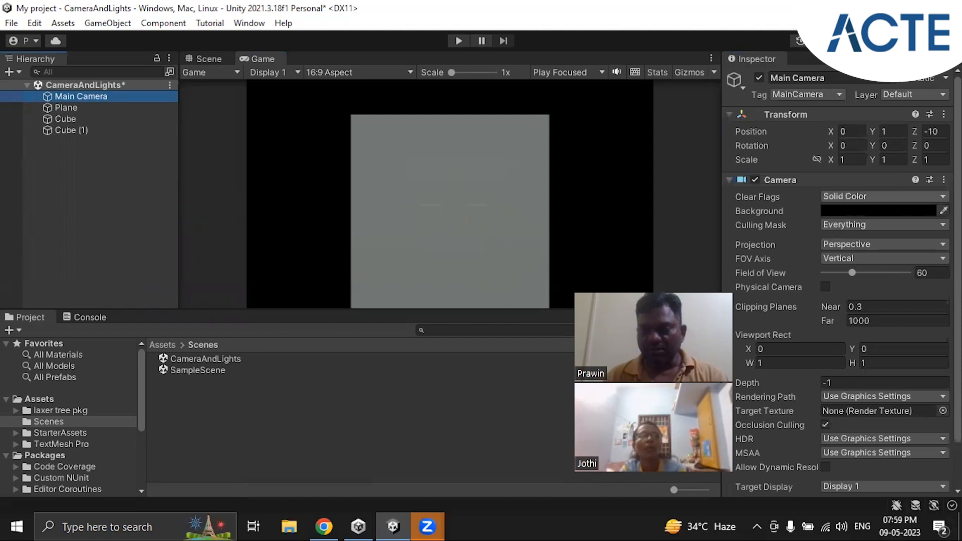
click(927, 198)
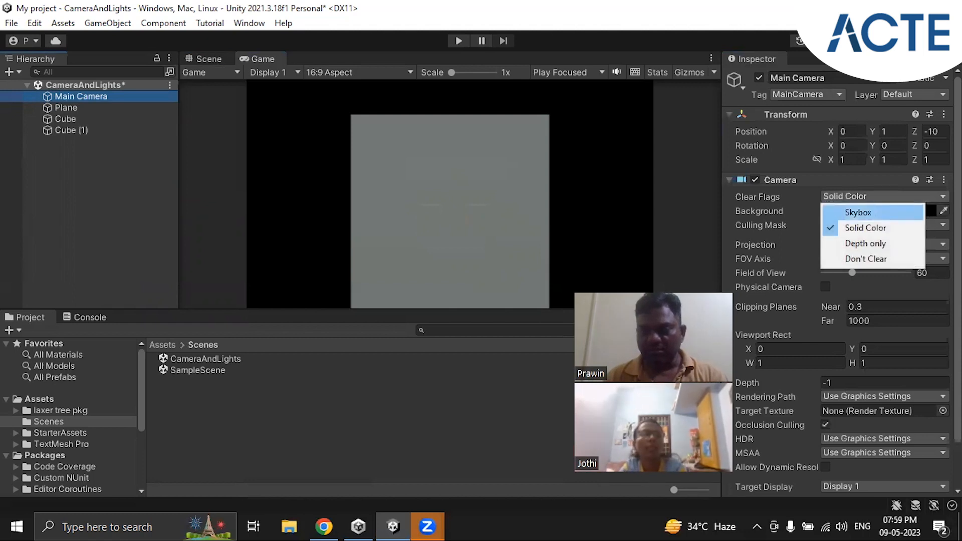
key(Escape)
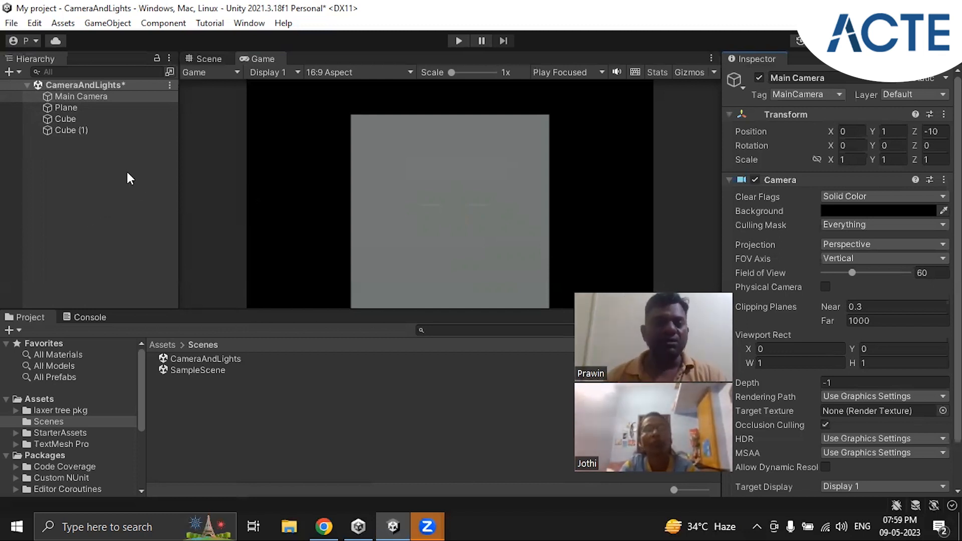
click(94, 155)
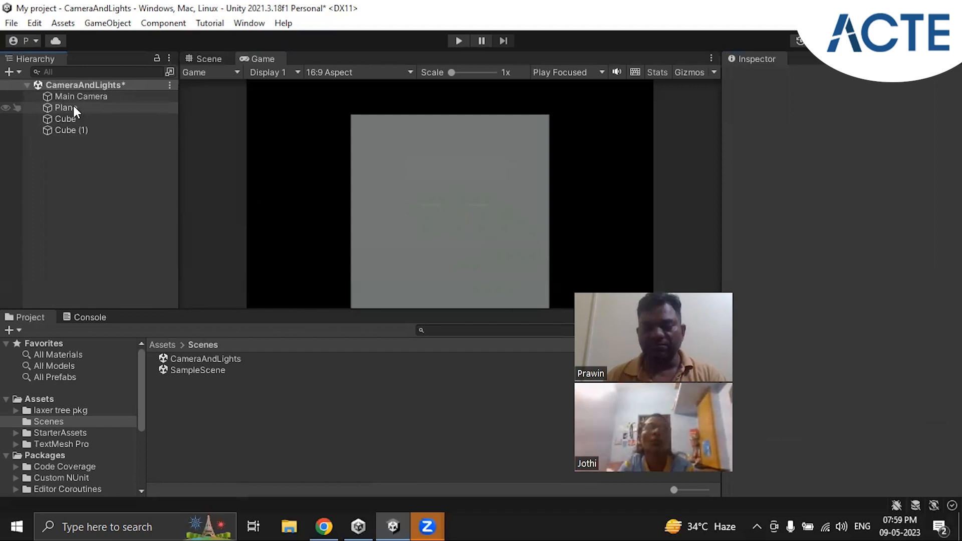
Add a new Directional Light to the scene, keeping its default name
right_click(77, 159)
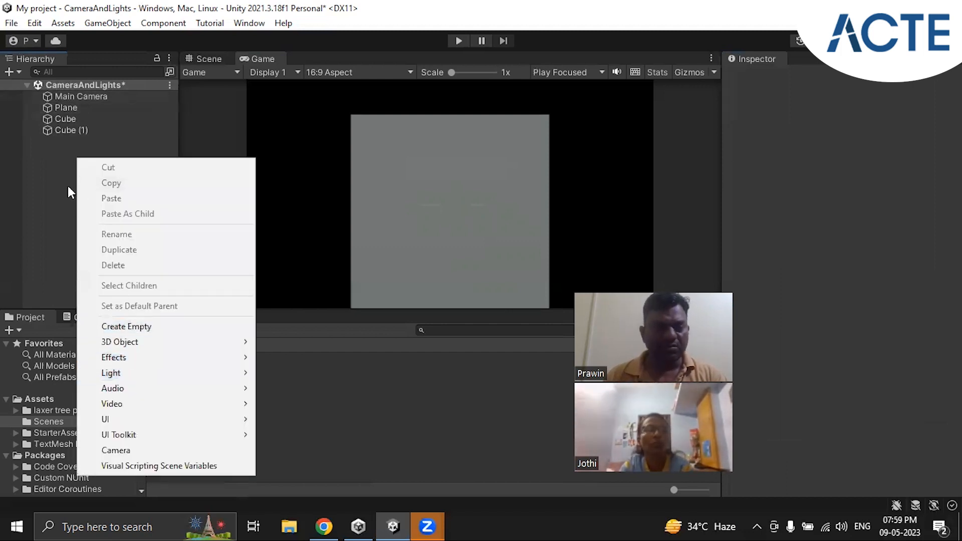
click(59, 186)
right_click(66, 153)
mouse_move(116, 368)
click(279, 369)
click(120, 201)
Reorder the Directional Light to sit directly below the Main Camera among the scene objects, and select the Main Camera
click(78, 97)
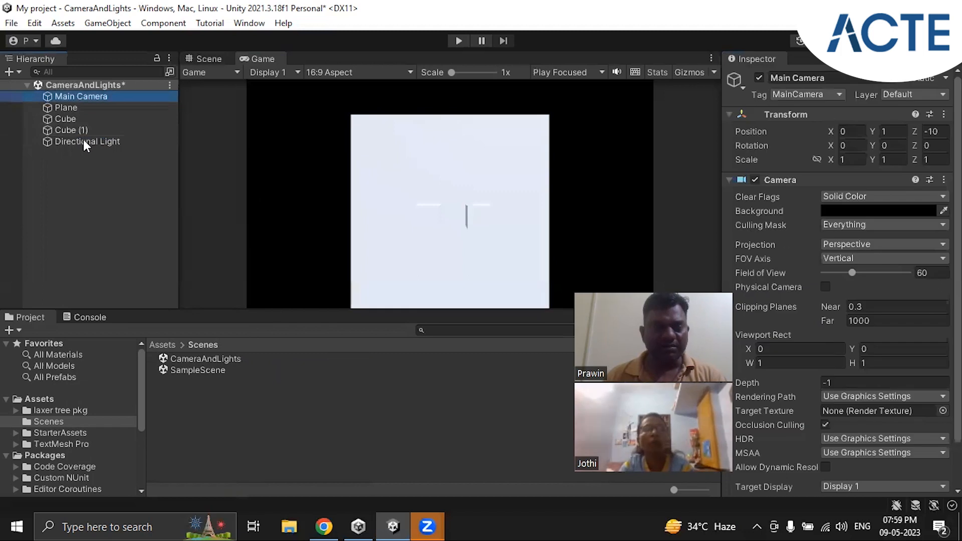
click(83, 141)
drag(83, 140, 120, 103)
click(107, 179)
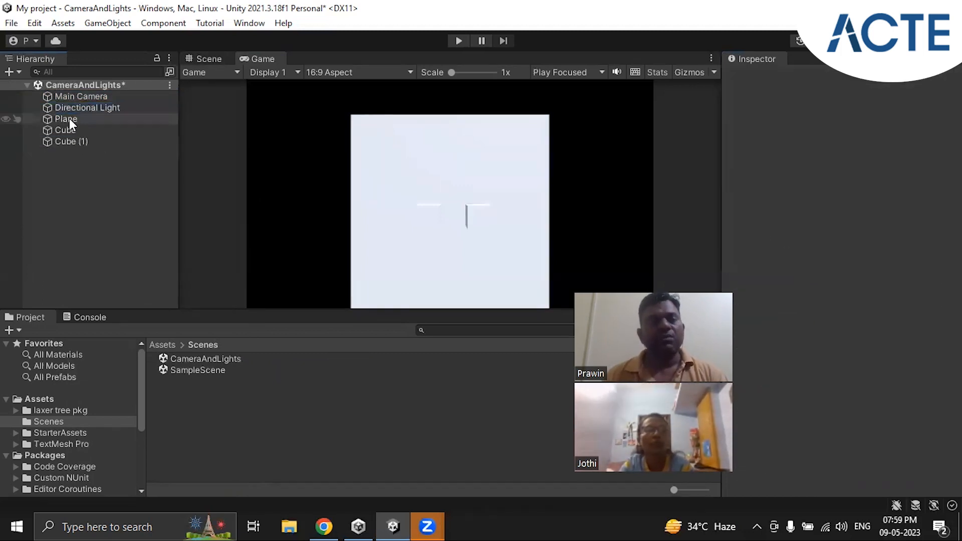
click(74, 97)
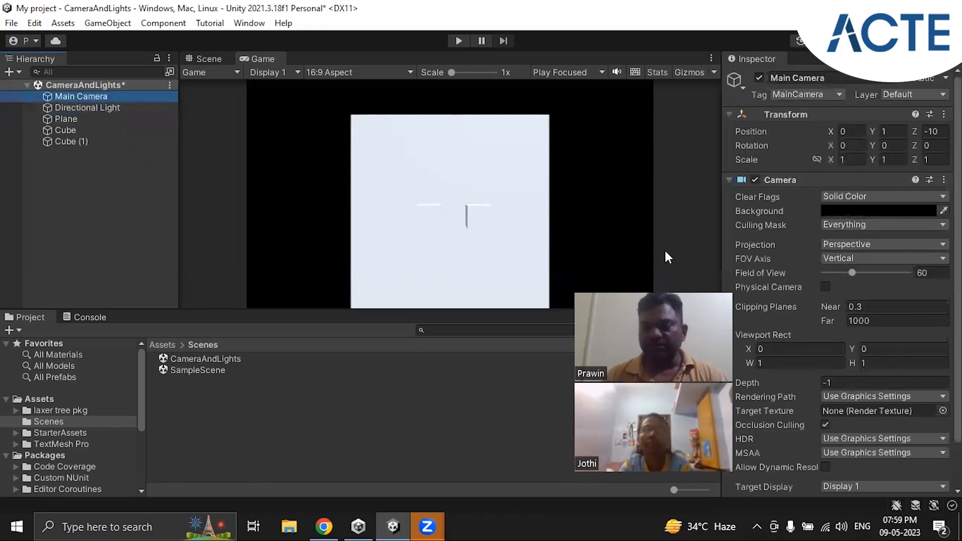
Set the Main Camera's Background colour to bright red
click(752, 195)
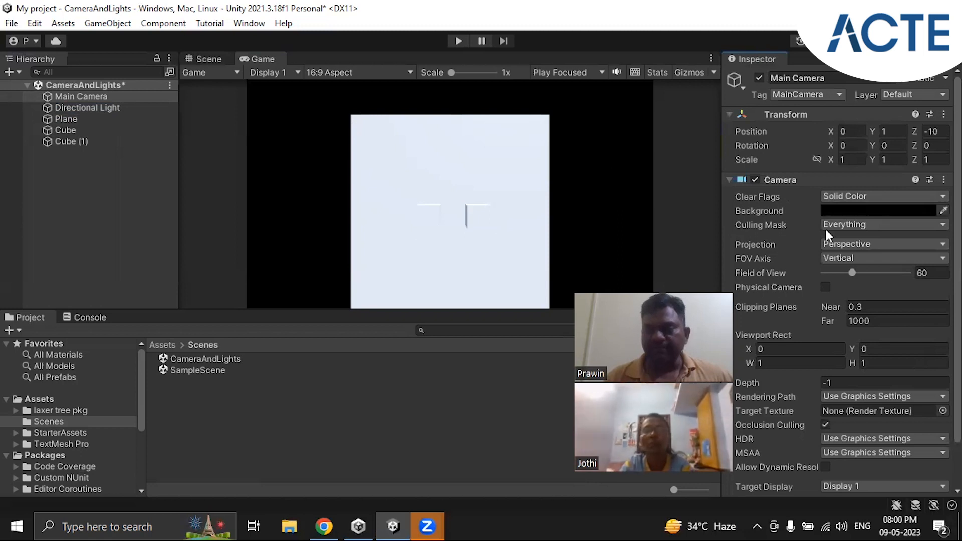
click(907, 211)
drag(892, 247, 908, 257)
click(948, 162)
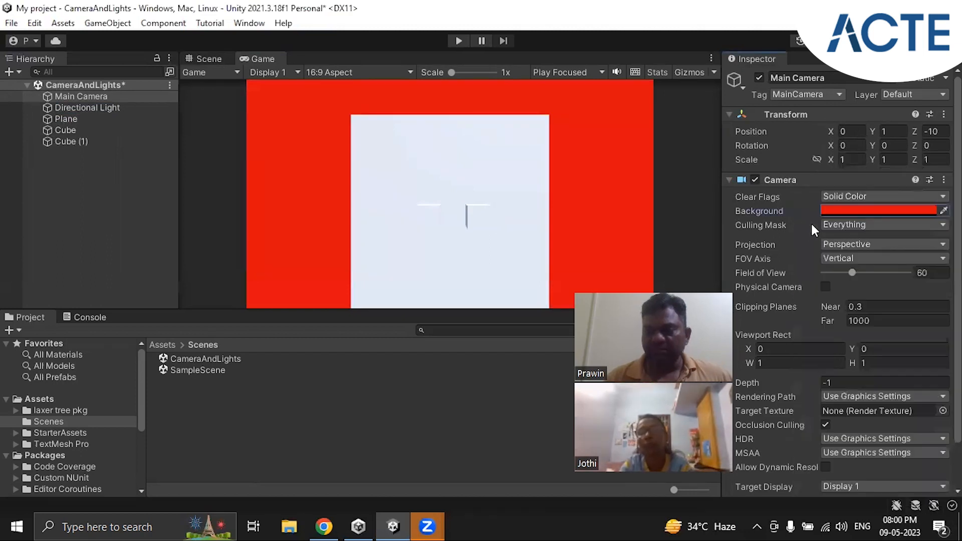
Change the Main Camera's Clear Flags to Skybox and review the remaining options without choosing another
click(867, 196)
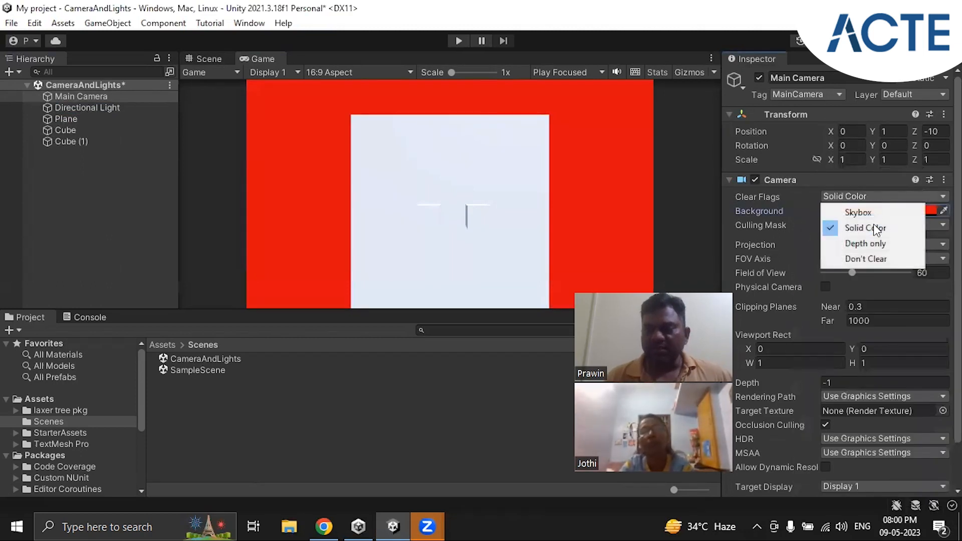
click(863, 213)
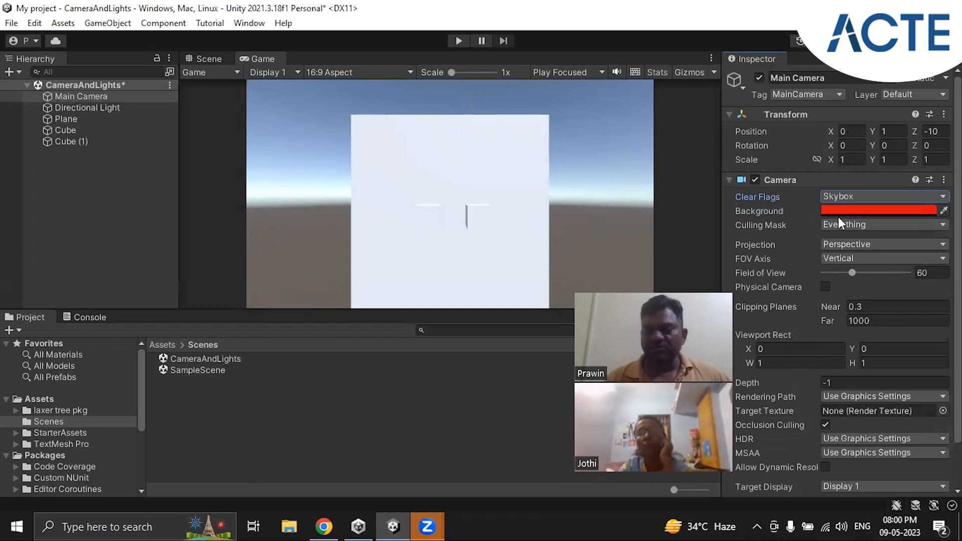
click(879, 193)
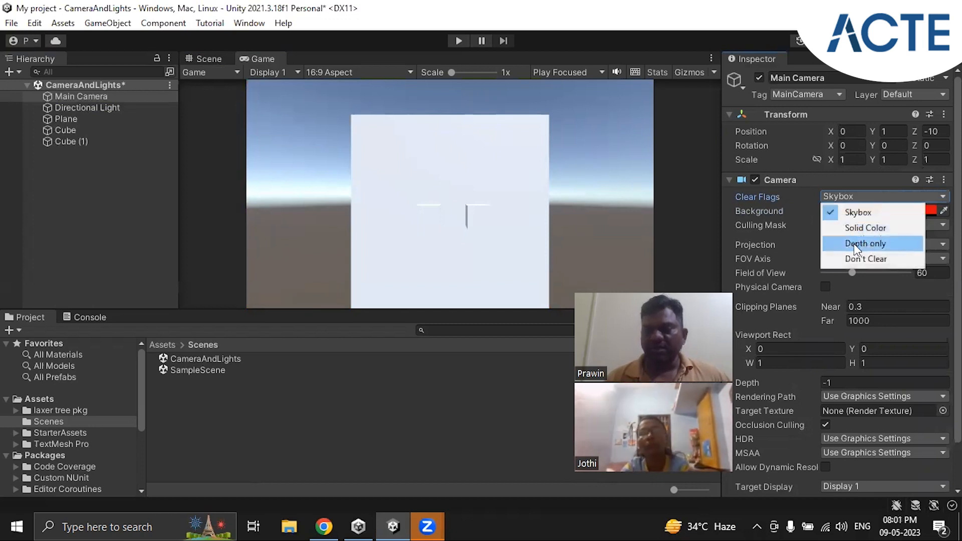
click(807, 256)
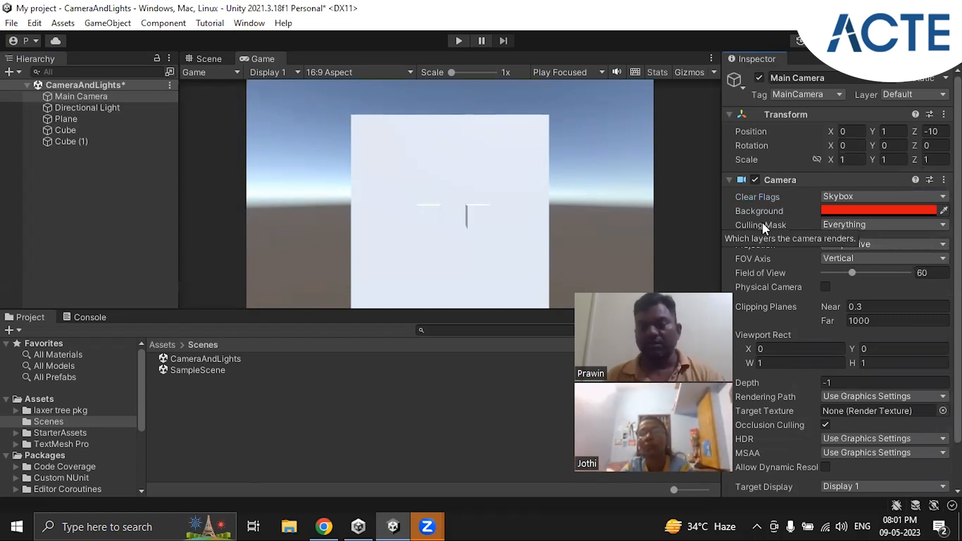
Review the Main Camera's Culling Mask layers and the layer assignments of the scene objects, keeping Cube (1) on Default
click(868, 224)
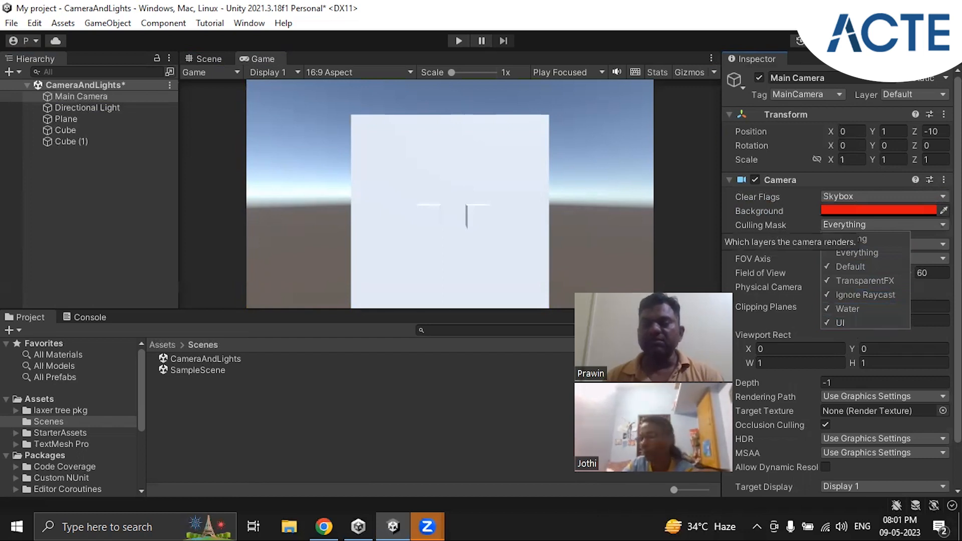
click(773, 230)
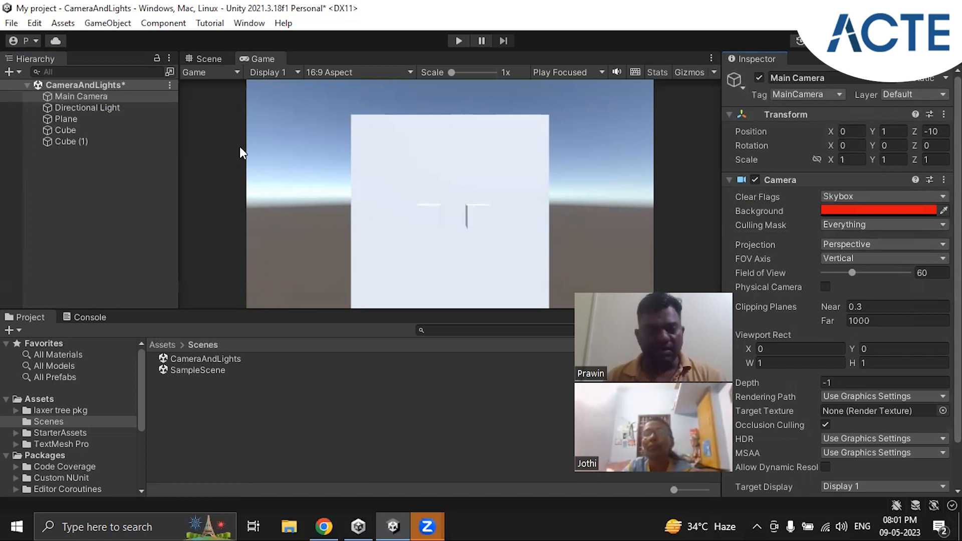
click(58, 111)
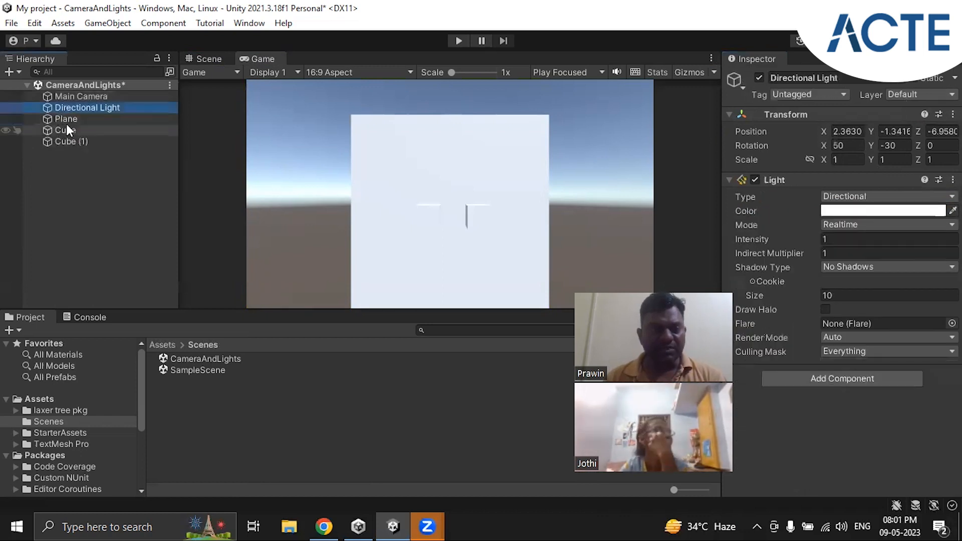
click(66, 119)
click(71, 131)
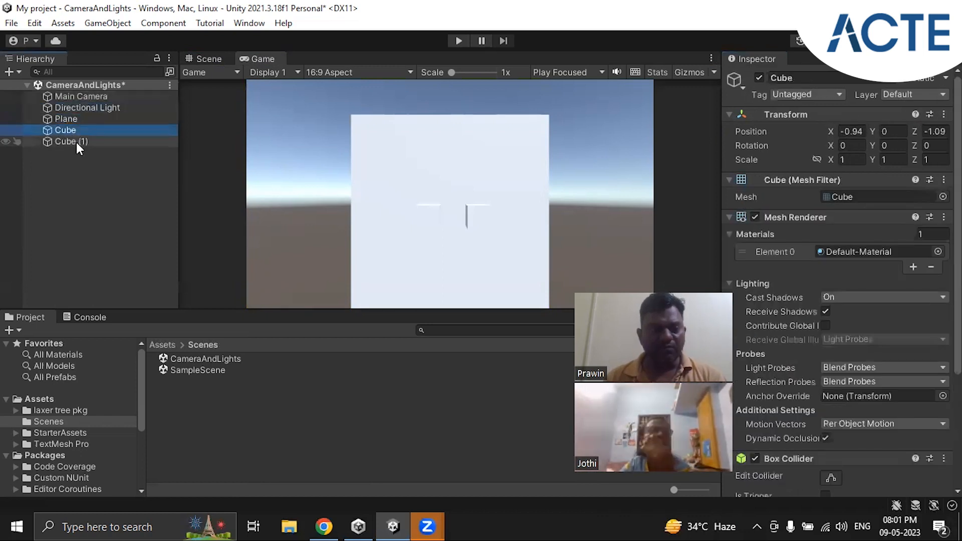
click(76, 142)
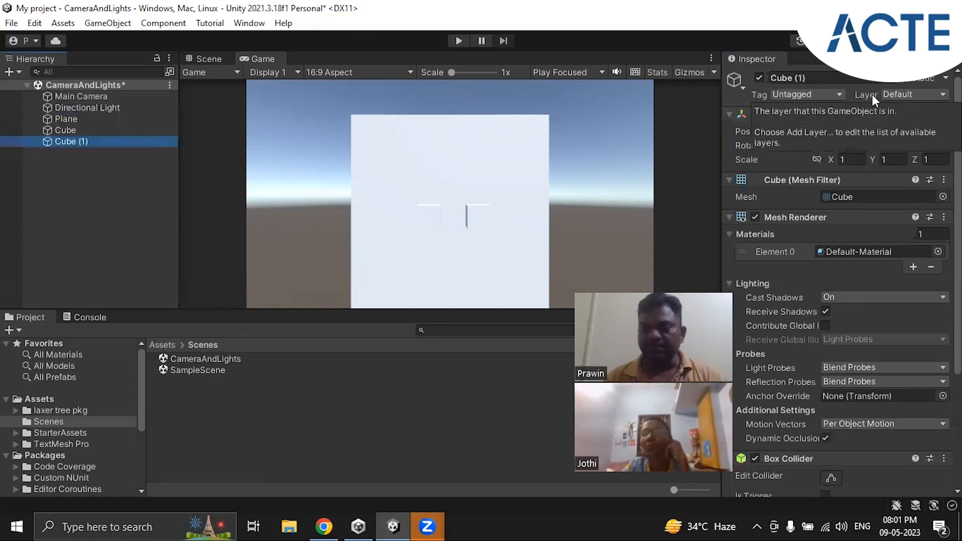
click(925, 94)
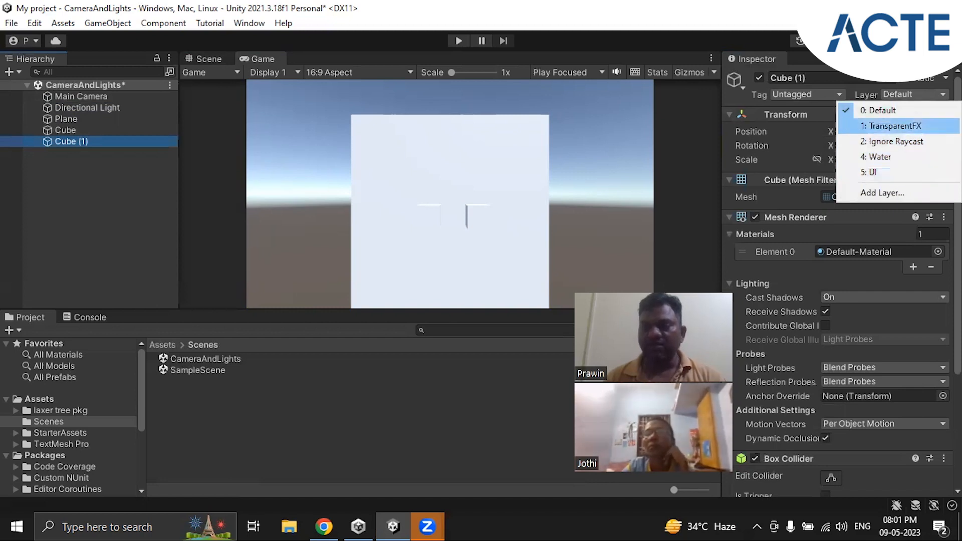
click(878, 111)
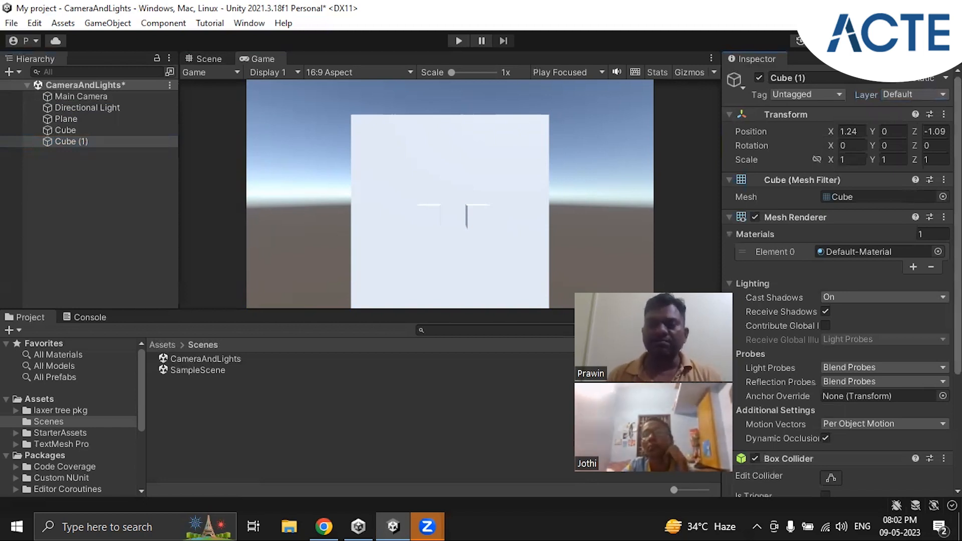
Exclude the Water layer from the Main Camera's Culling Mask, and include it again
click(82, 95)
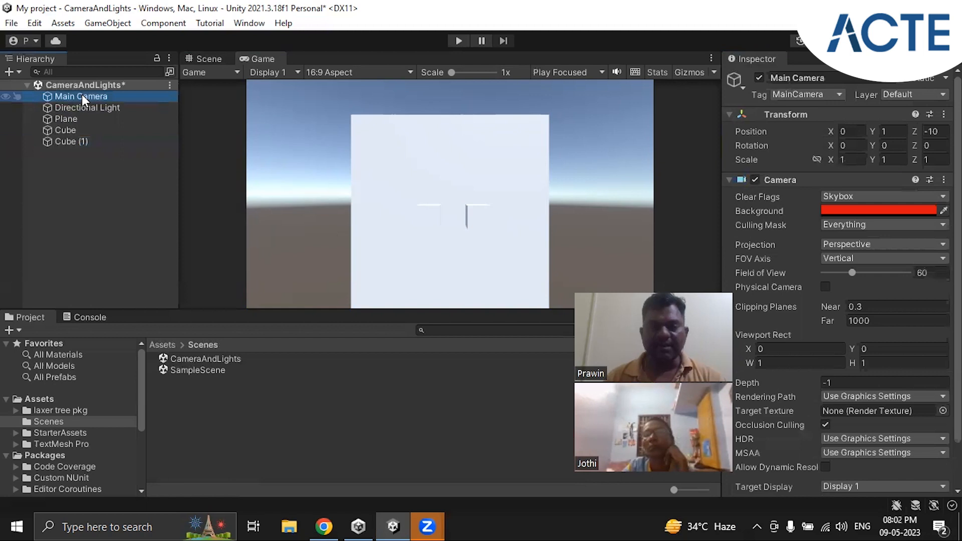
click(884, 223)
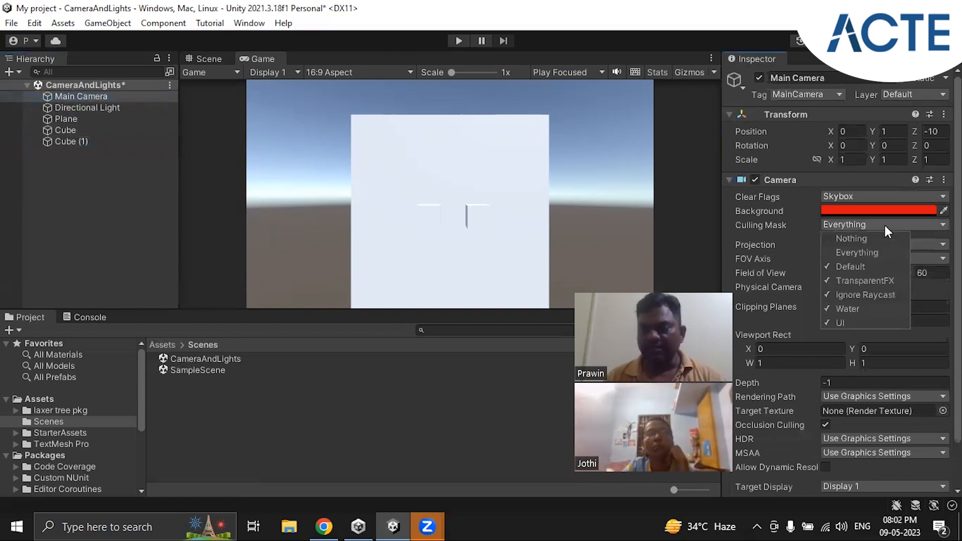
click(858, 308)
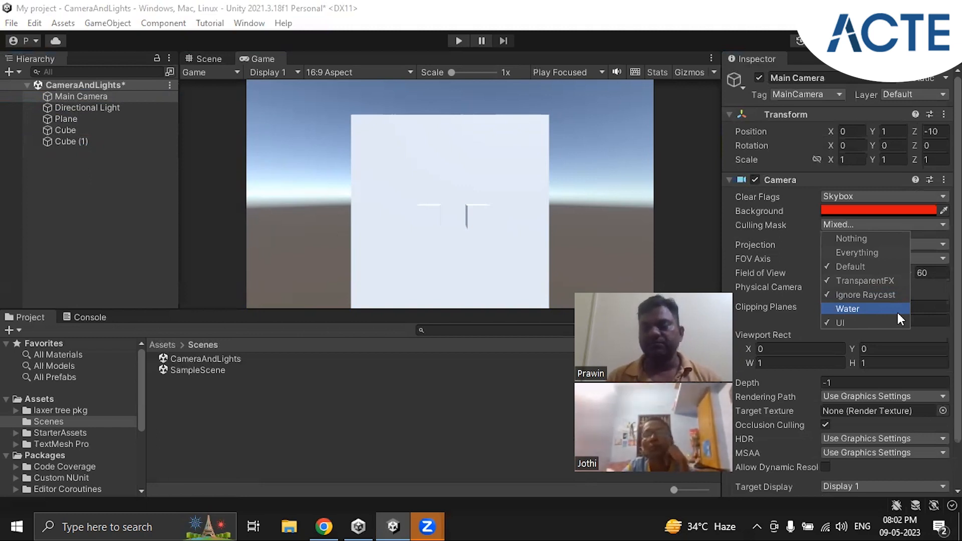
click(858, 306)
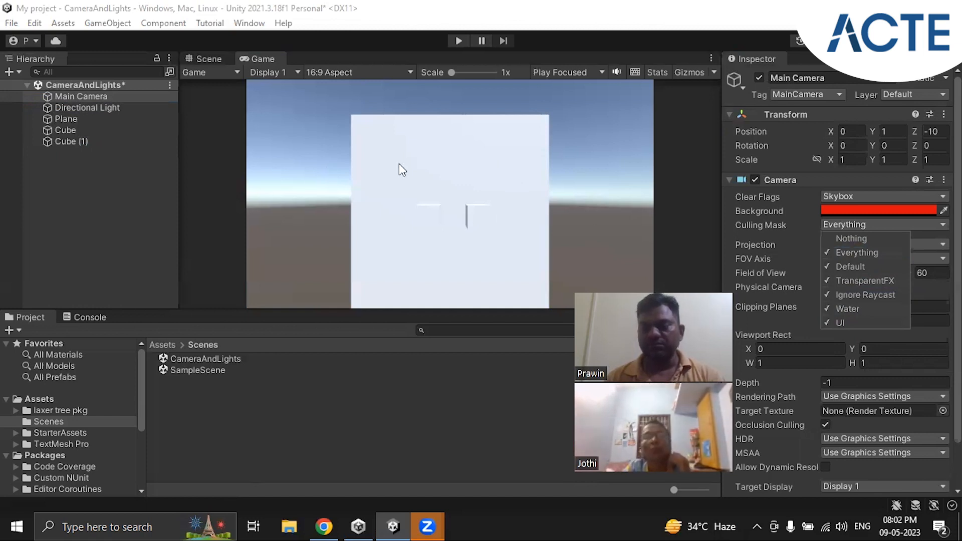
Assign the first Cube to the UI layer
click(64, 130)
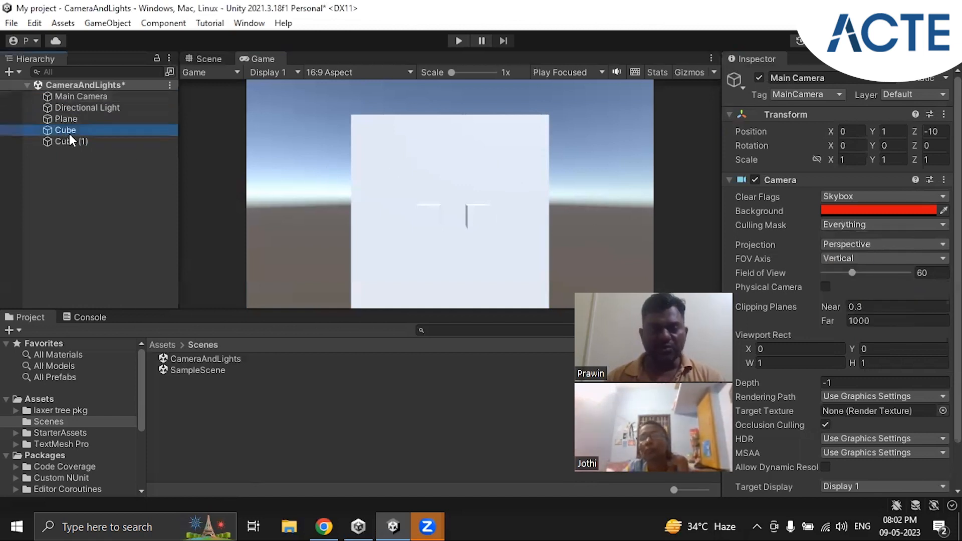
click(67, 131)
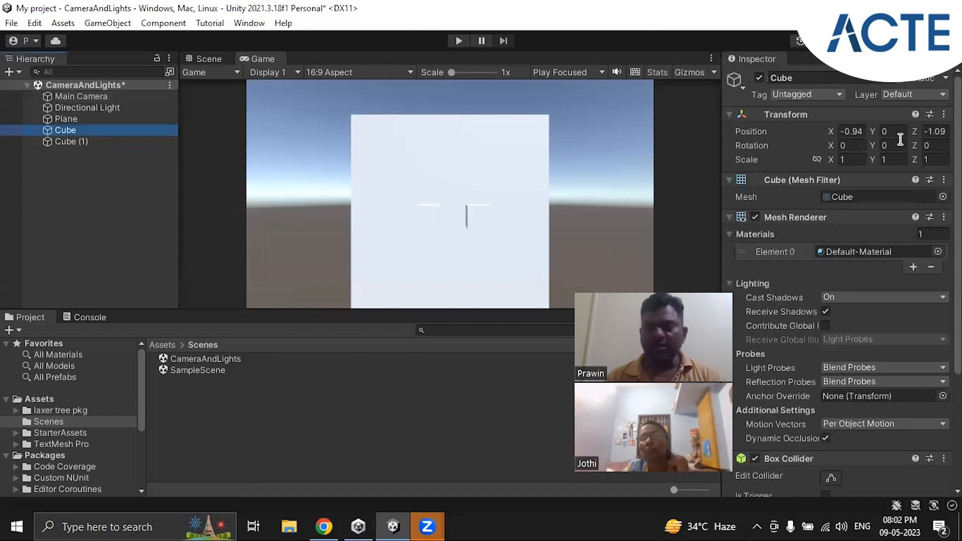
click(930, 94)
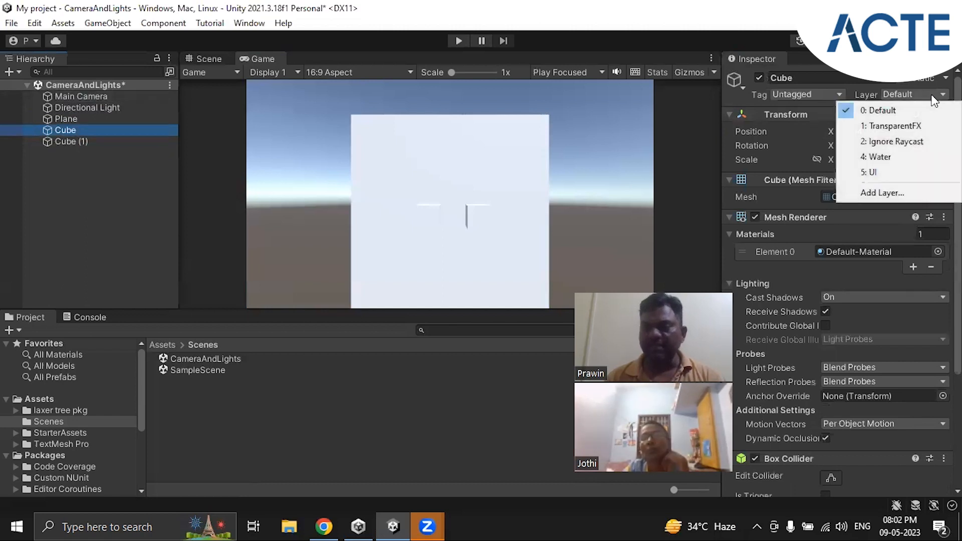
click(887, 175)
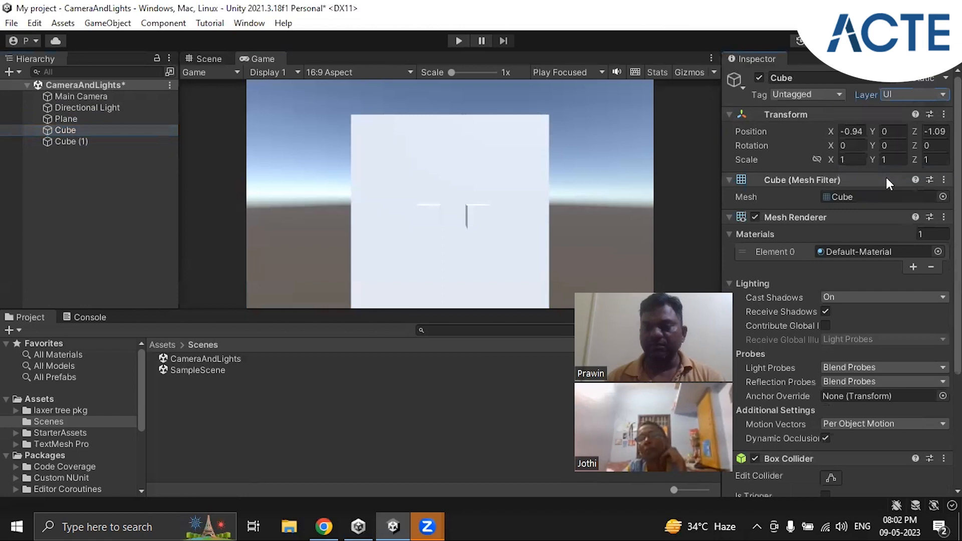
click(85, 131)
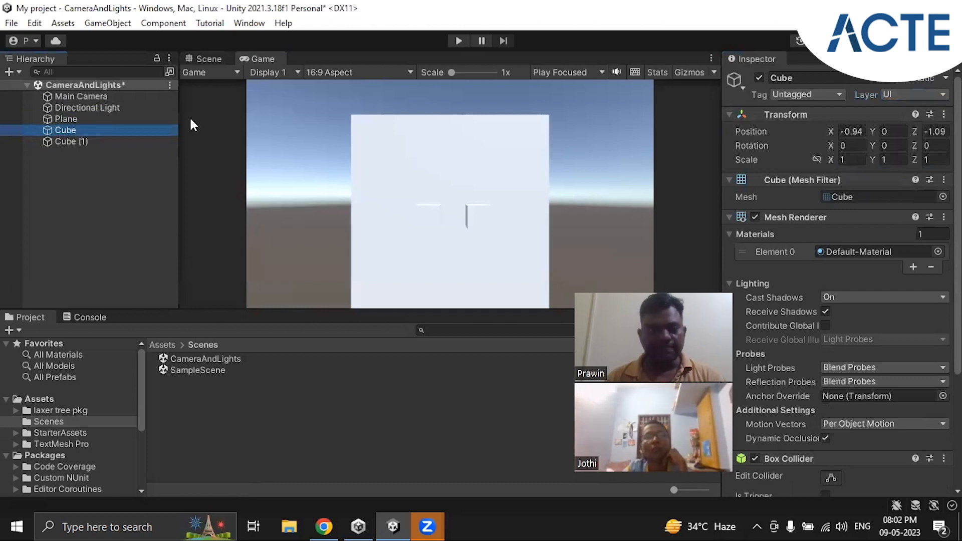
Exclude the UI layer from the Main Camera's Culling Mask to test the Cube's rendering, and include it again
click(88, 97)
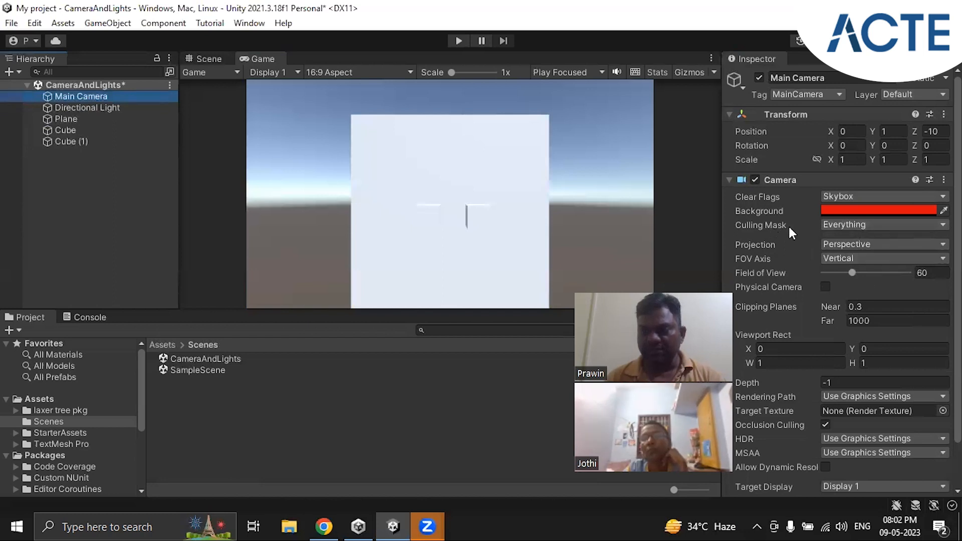
click(861, 226)
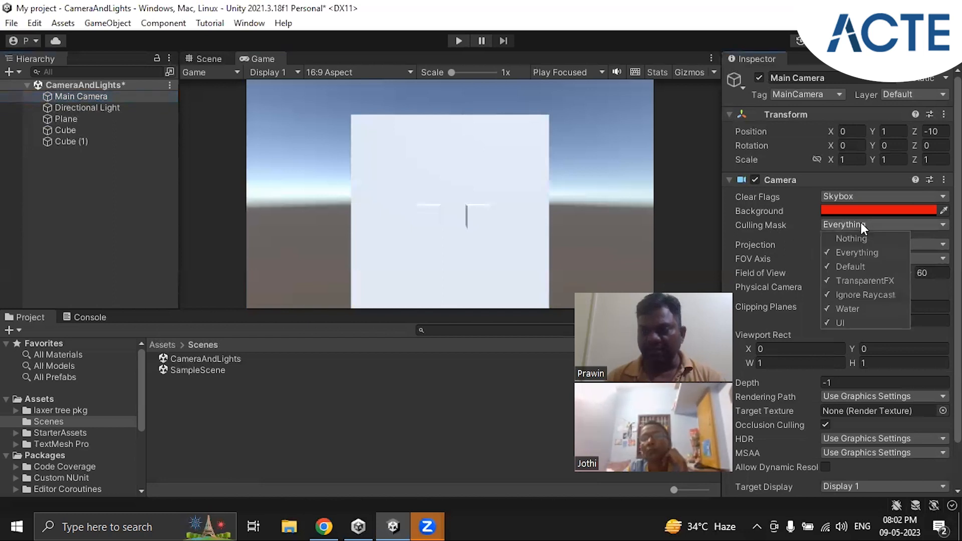
click(849, 322)
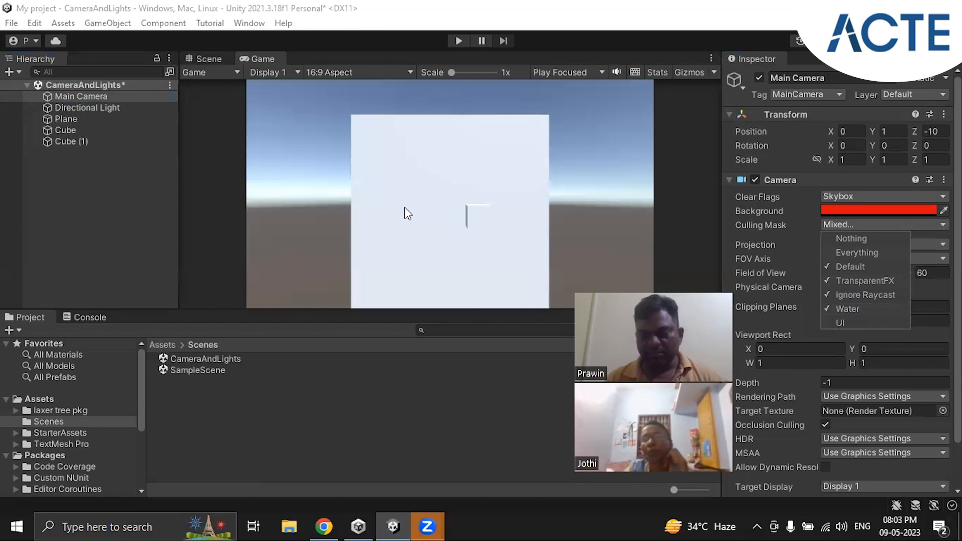
click(844, 322)
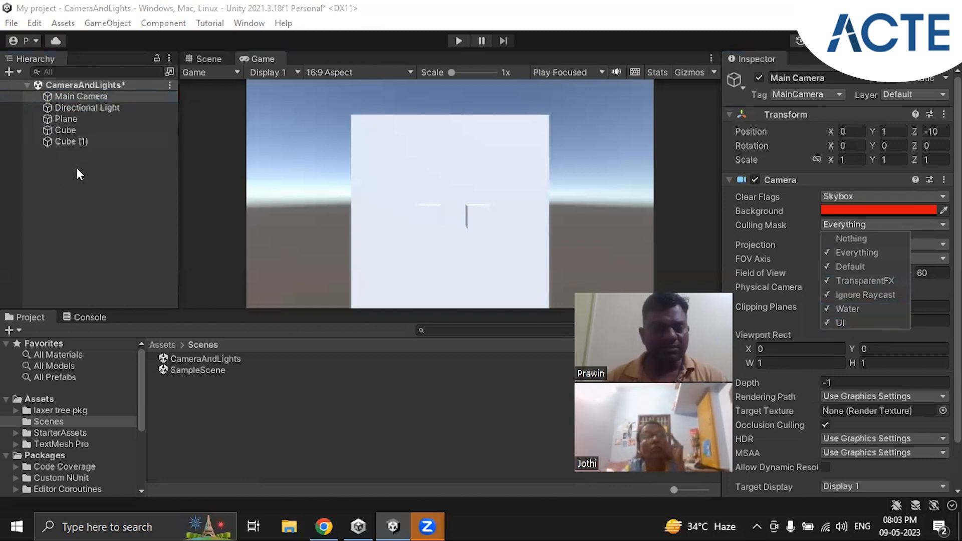
Assign Cube (1) to the UI layer as well, and compare the layer assignments of both cubes
click(67, 141)
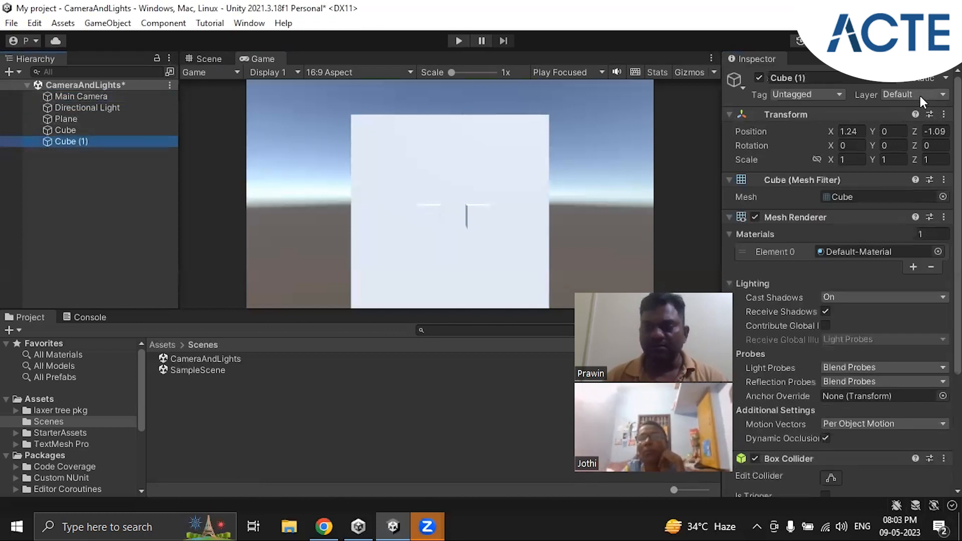
click(64, 131)
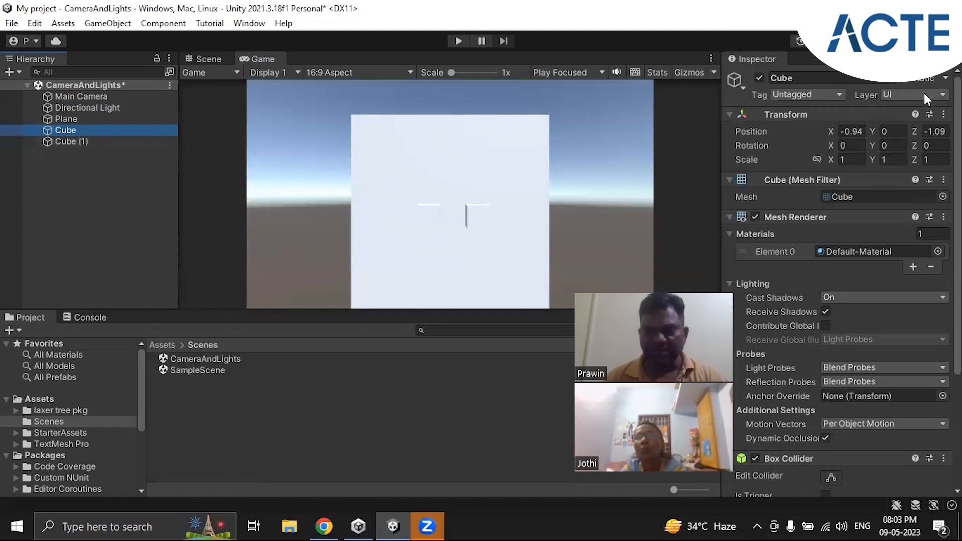
click(66, 142)
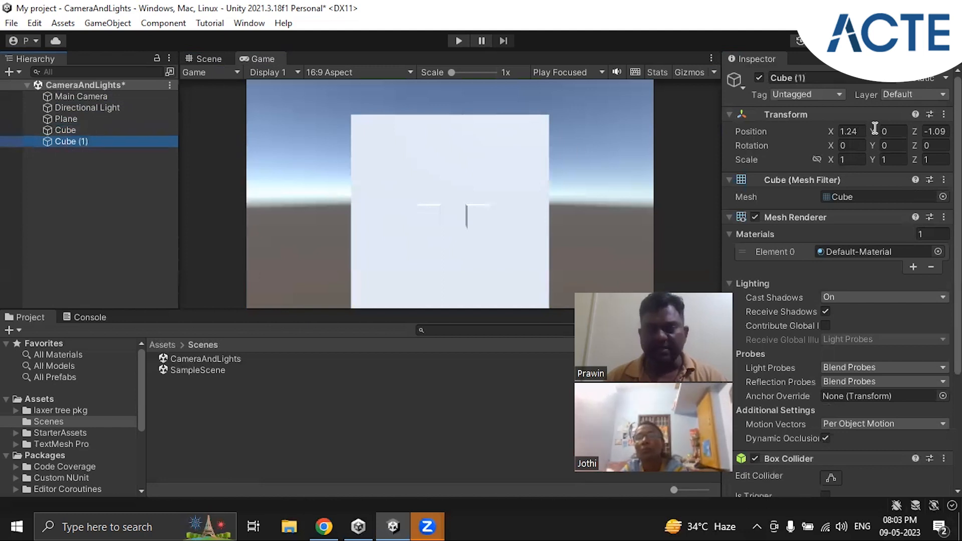
click(927, 91)
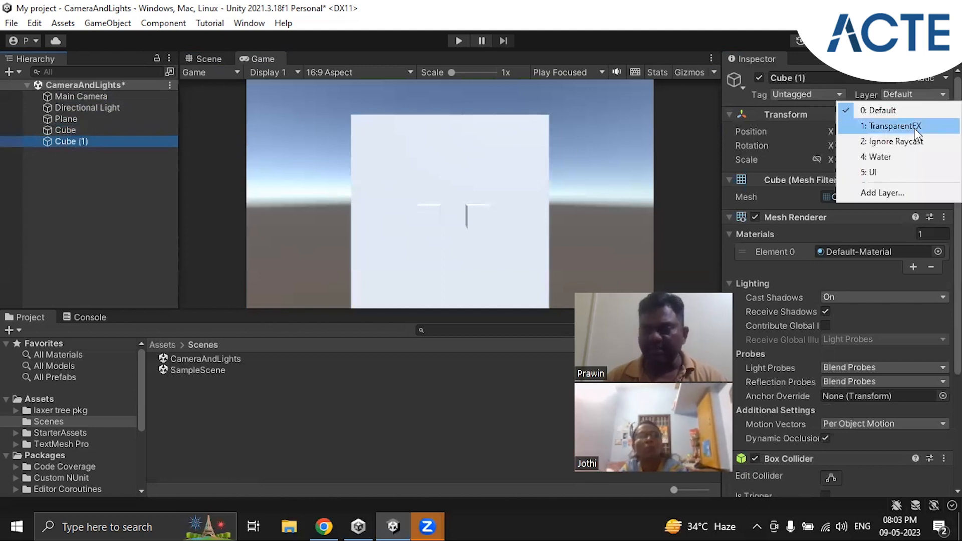
click(894, 169)
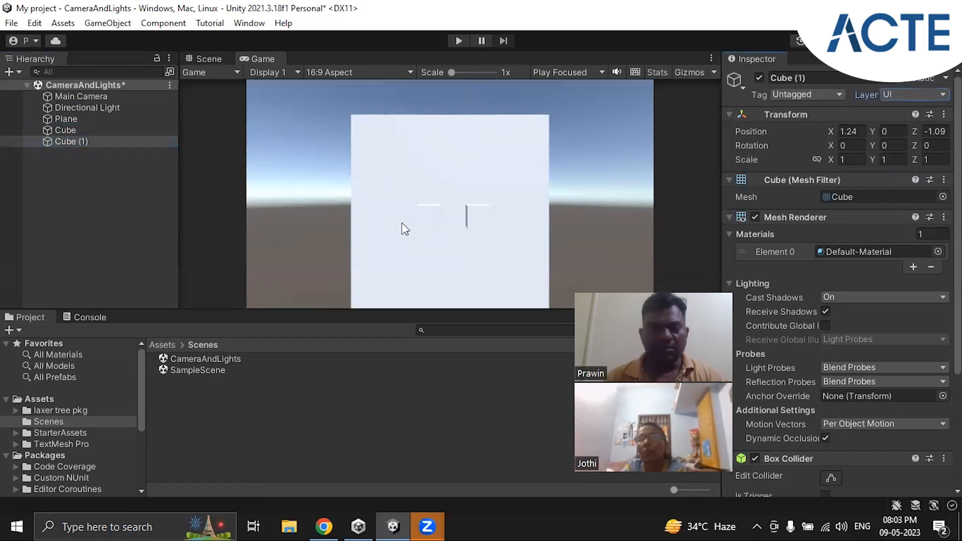
click(72, 128)
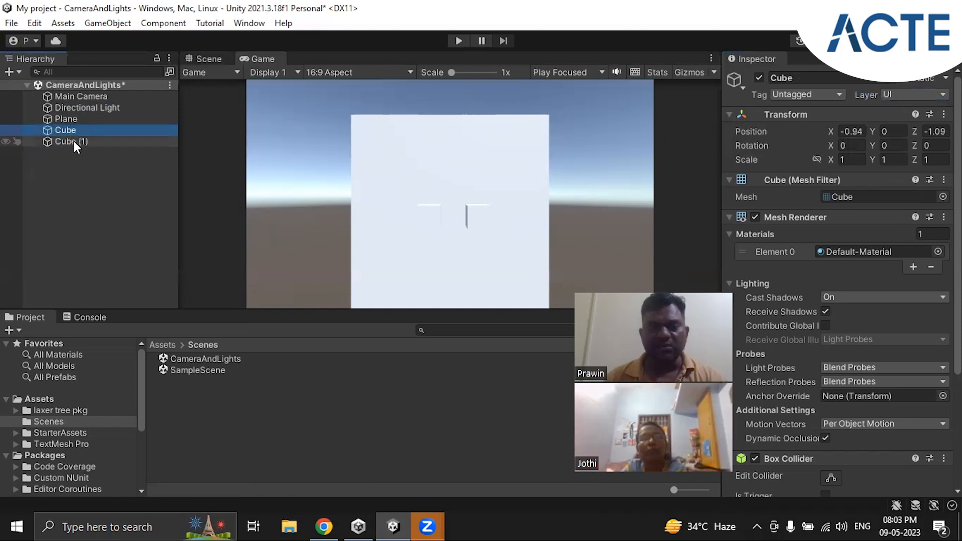
click(73, 140)
click(73, 127)
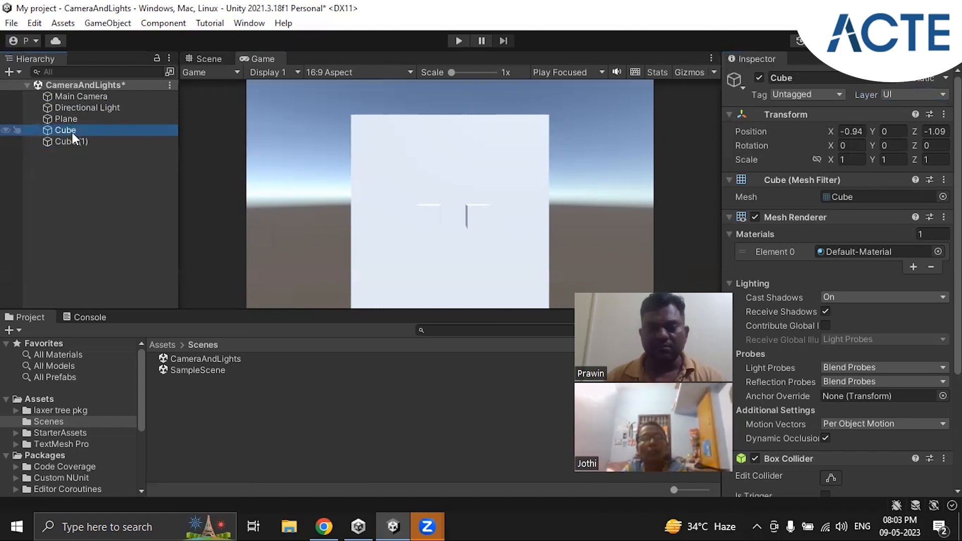
click(72, 141)
Exclude the UI layer from the Main Camera's Culling Mask to test hiding both cubes
click(91, 98)
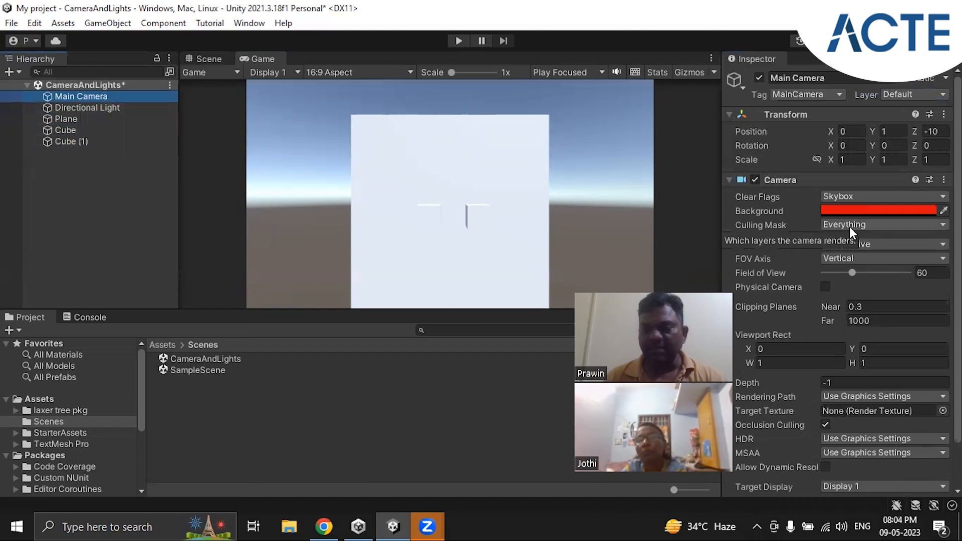
click(871, 229)
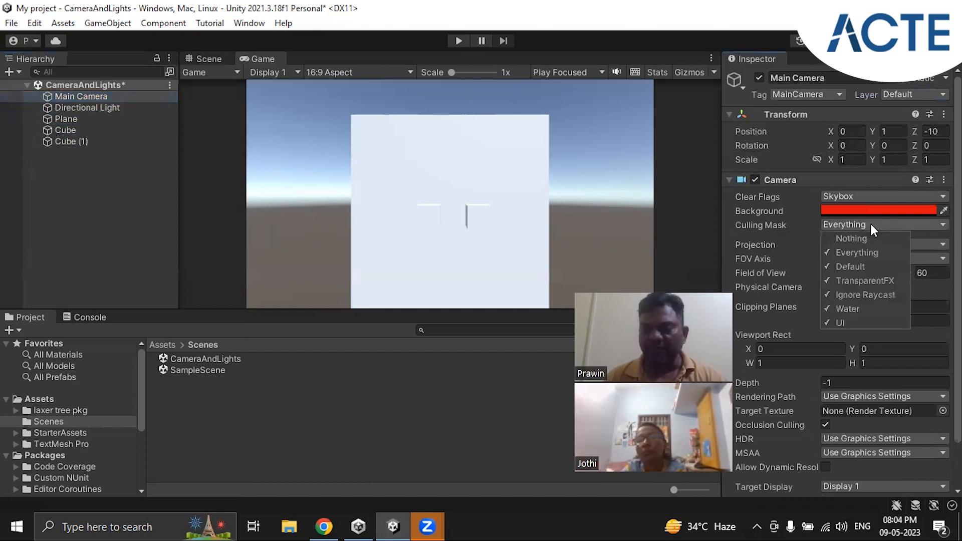
click(846, 323)
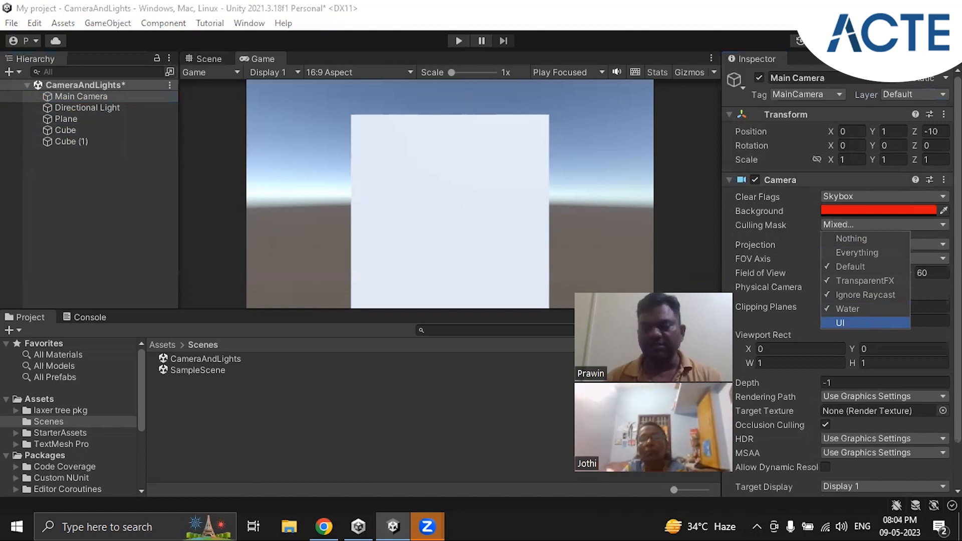
click(388, 161)
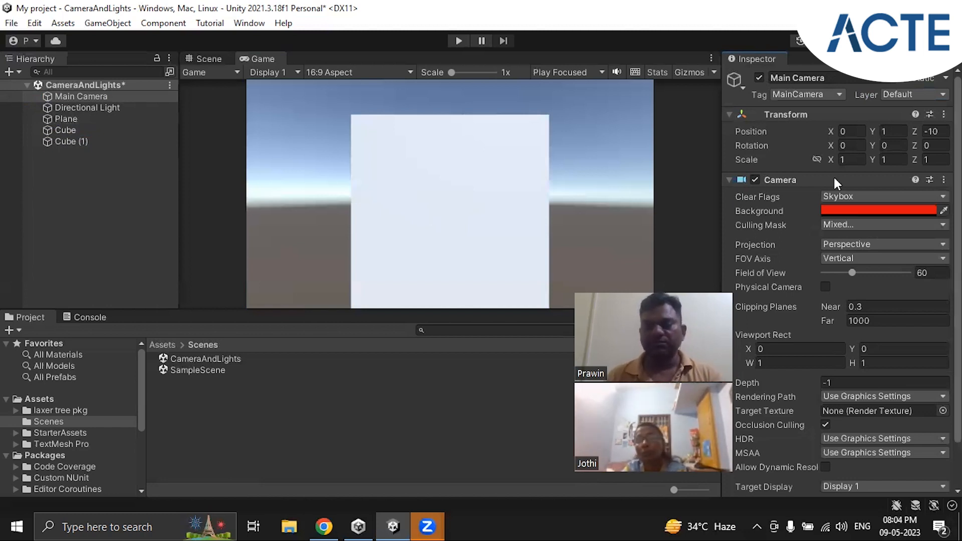
Assign both Cube and Cube (1) back to the Default layer
click(74, 131)
click(900, 90)
click(883, 111)
click(88, 141)
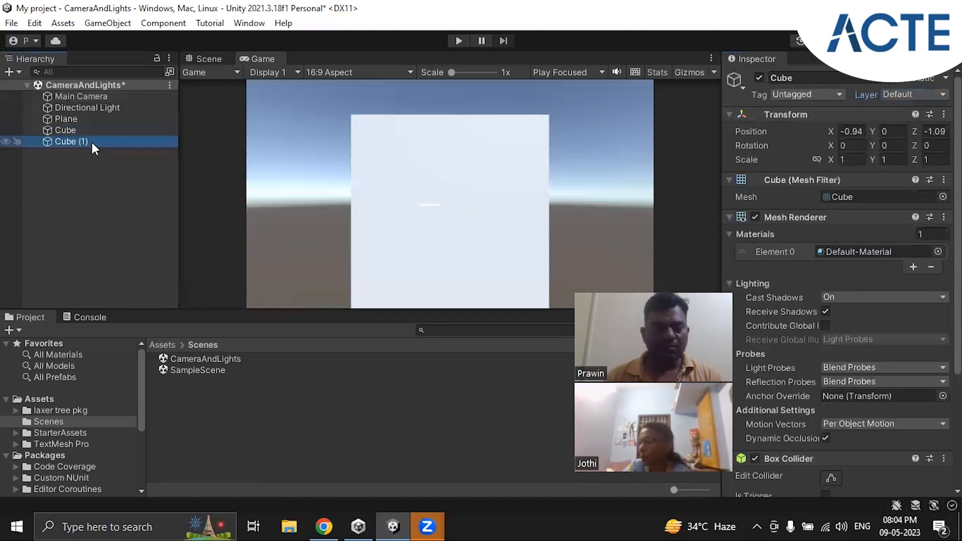
click(913, 94)
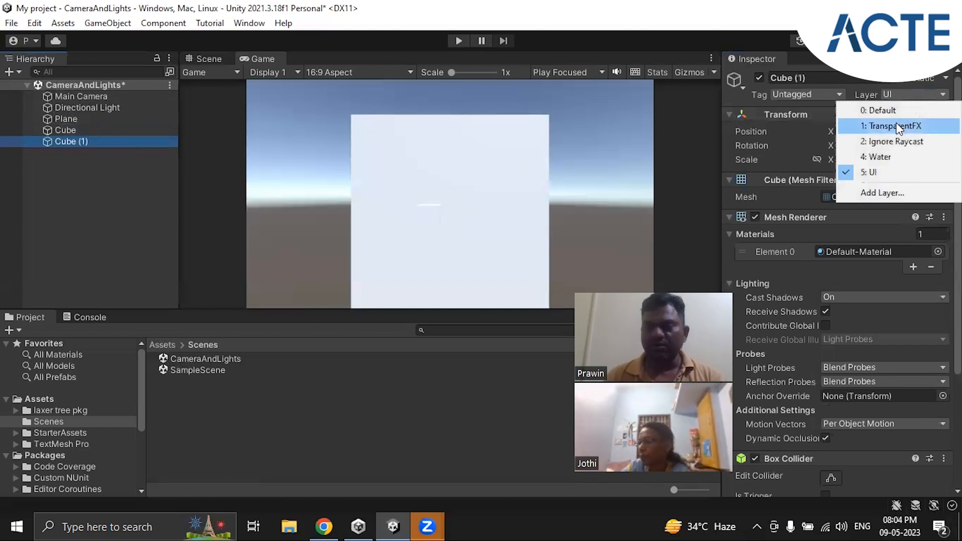
click(883, 108)
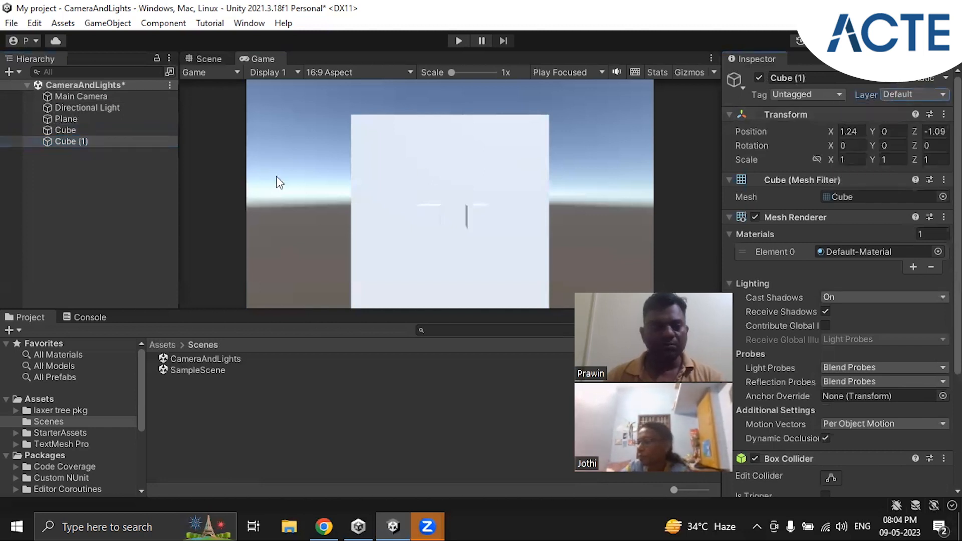
Set the Main Camera's Culling Mask to Everything
click(85, 96)
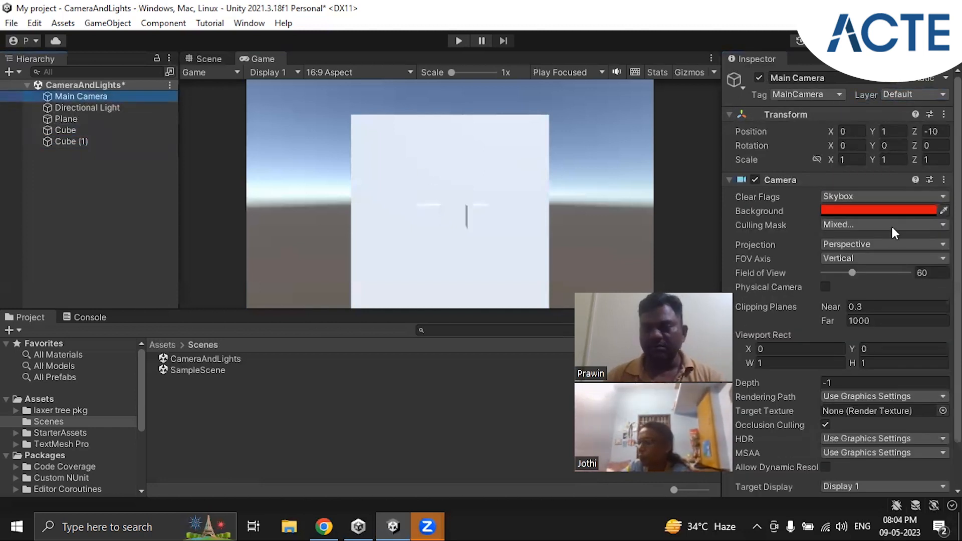
click(889, 224)
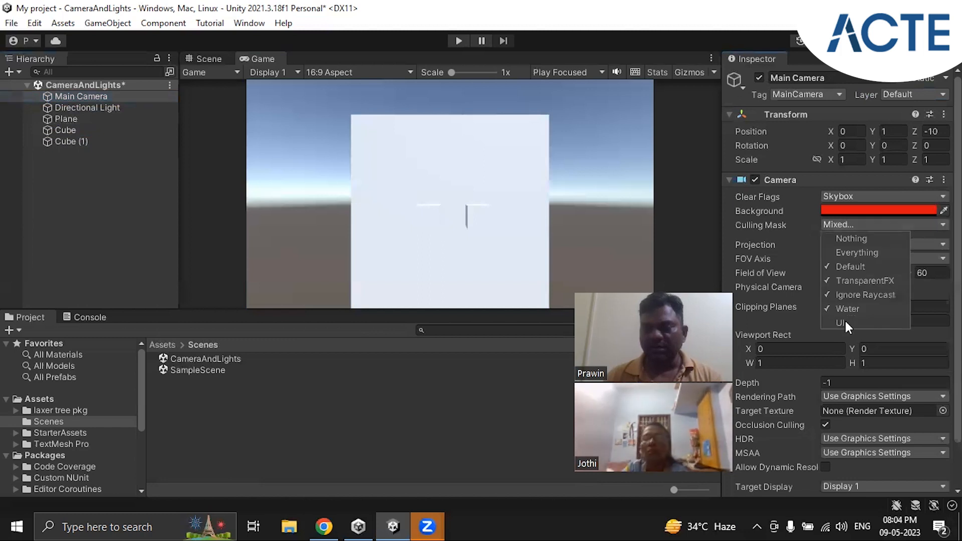
click(856, 255)
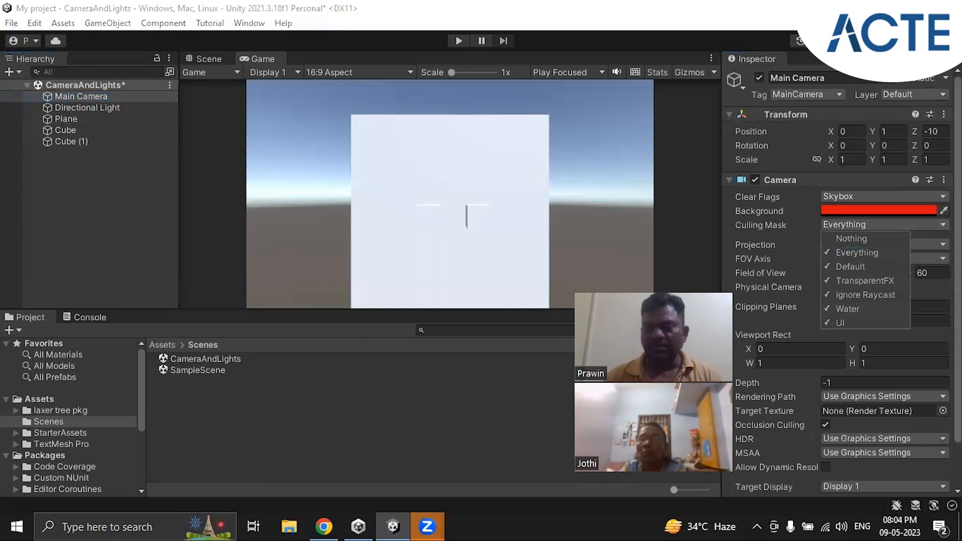
click(843, 225)
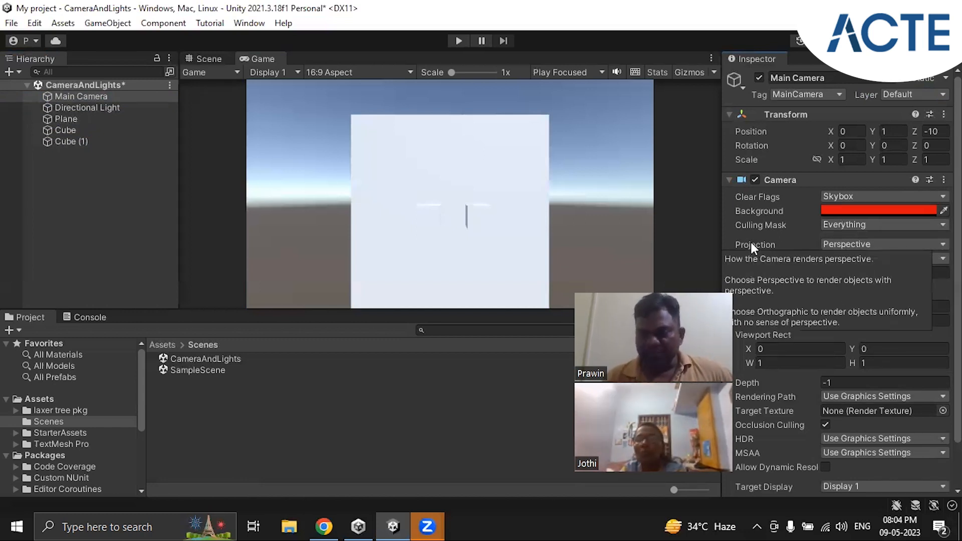
Switch the Main Camera's Projection to Orthographic to compare the rendering, and return it to Perspective
click(864, 244)
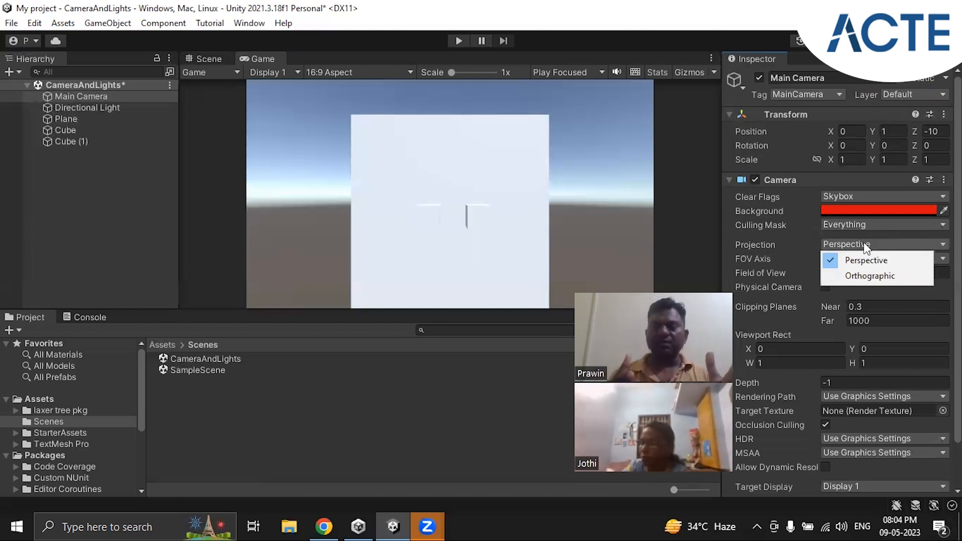
click(864, 277)
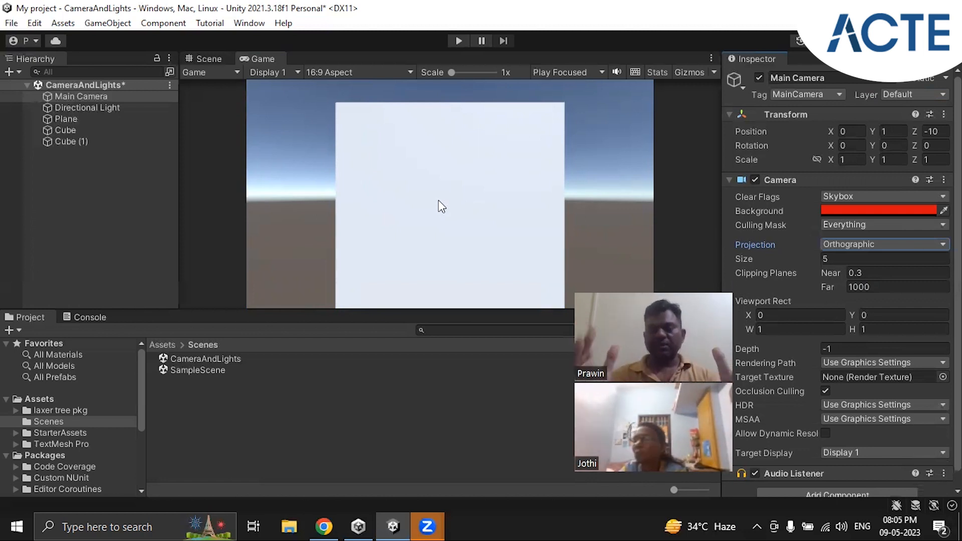
click(881, 244)
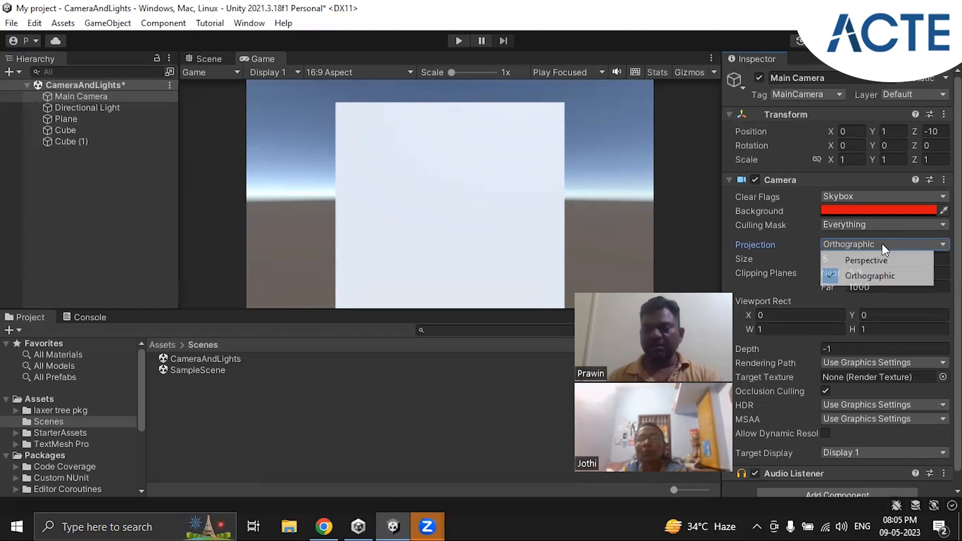
click(865, 260)
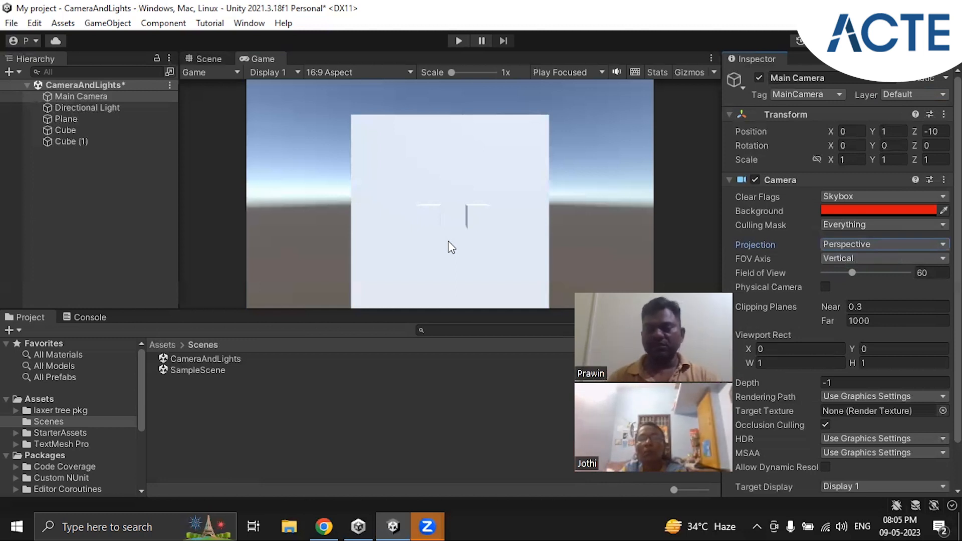
Raise the Main Camera's Field of View to 179 to test a wide view, and reduce it to 71
mouse_move(765, 245)
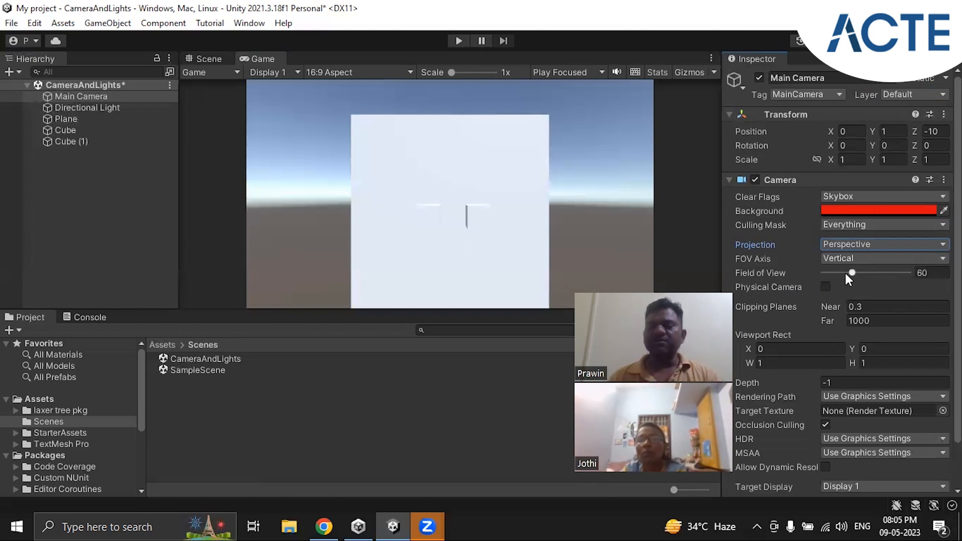
drag(854, 273, 909, 279)
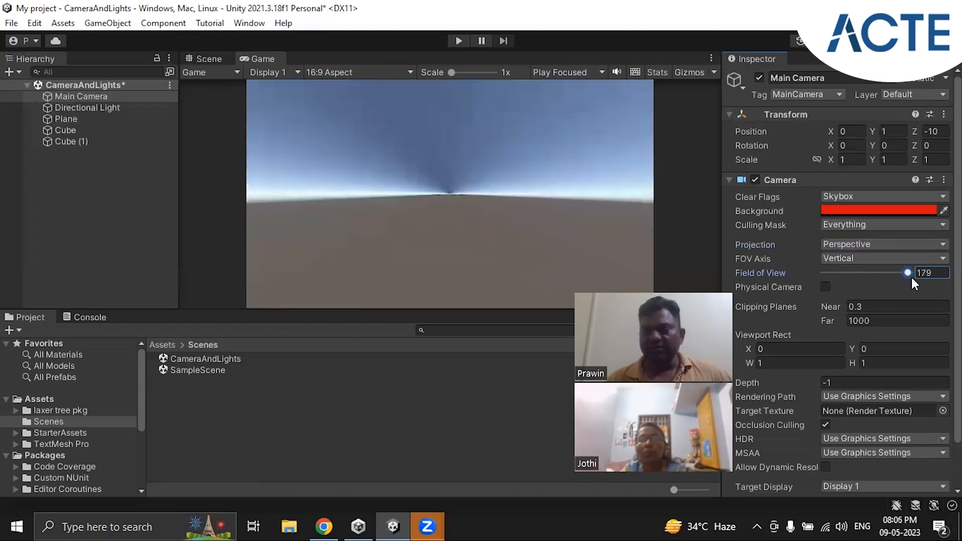
drag(905, 278, 856, 279)
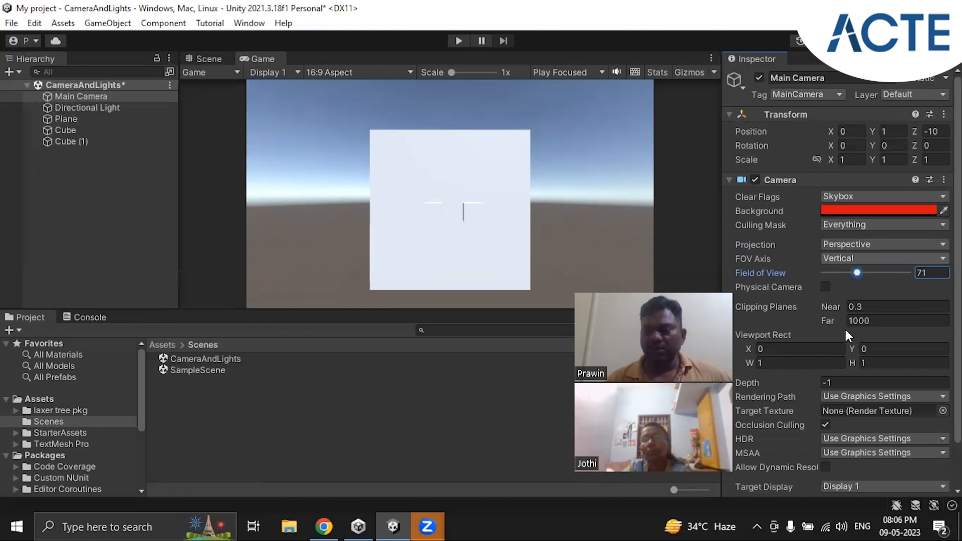
Open the Projection choices of the Main Camera
scroll(731, 265, down, 3)
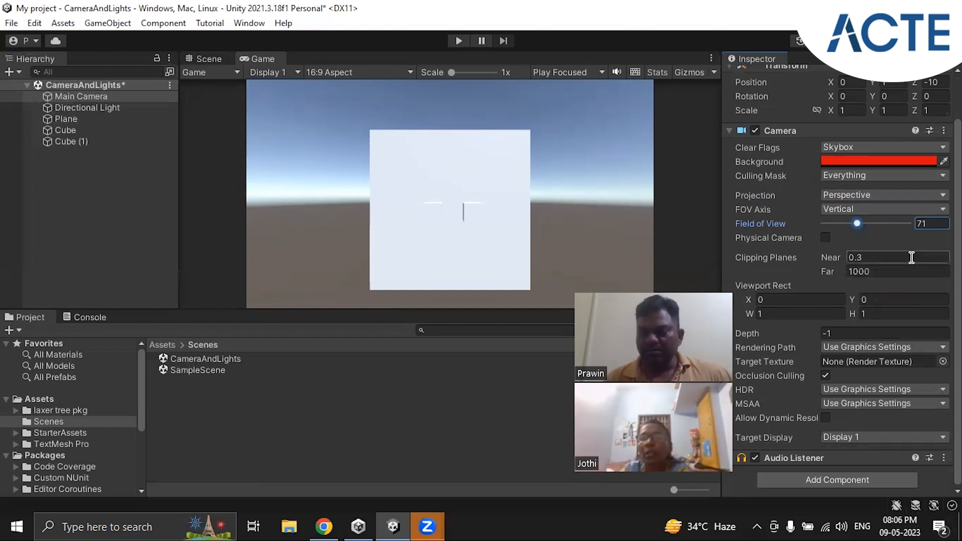
click(836, 195)
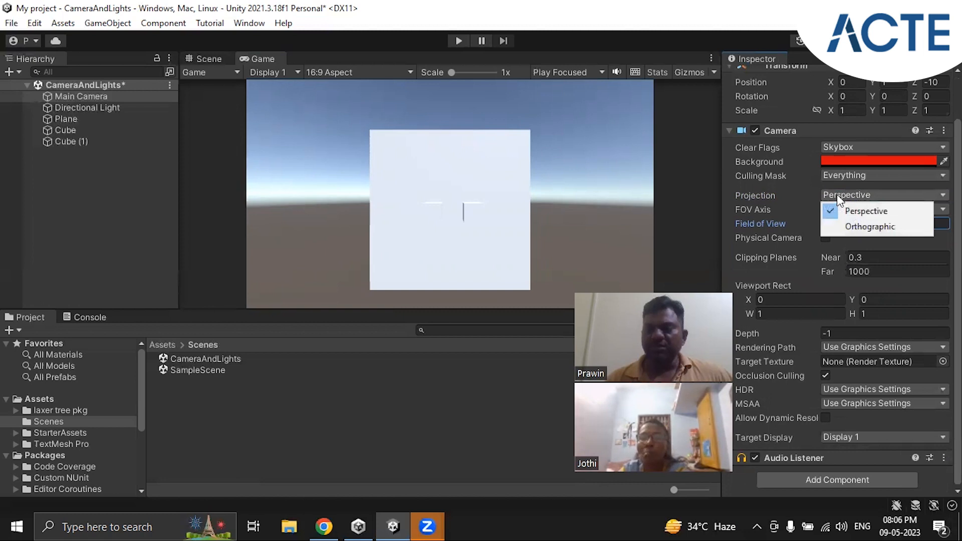
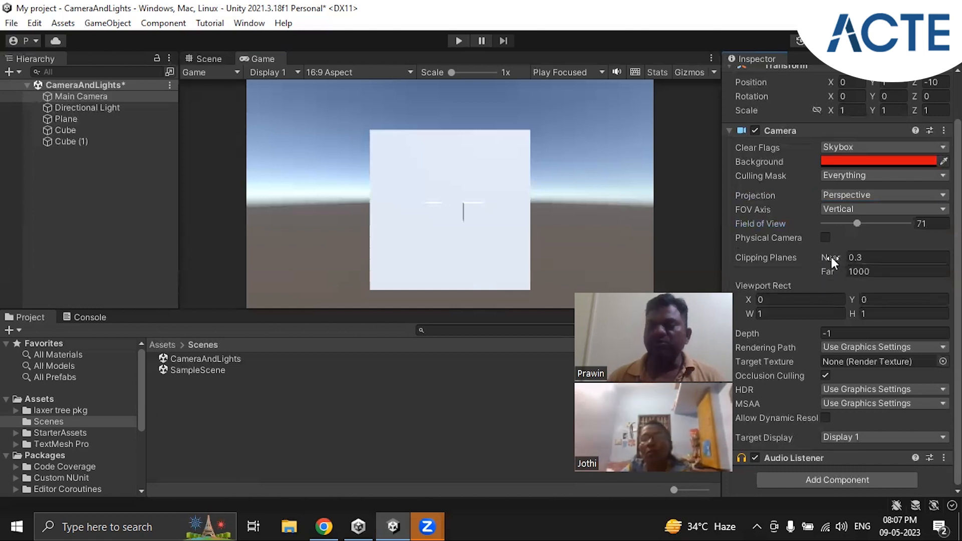
Set the Y value of the Main Camera's Viewport Rect to 0.5
mouse_move(831, 257)
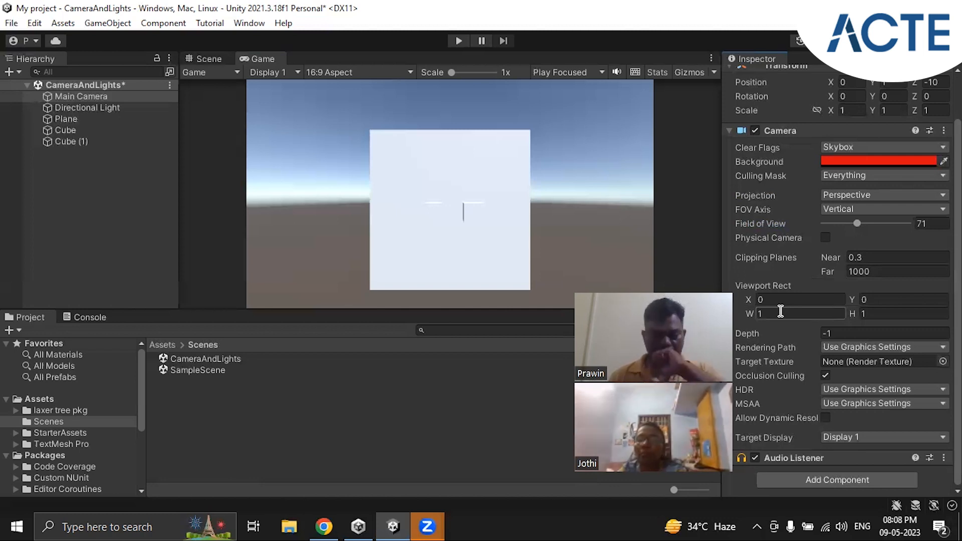
click(880, 314)
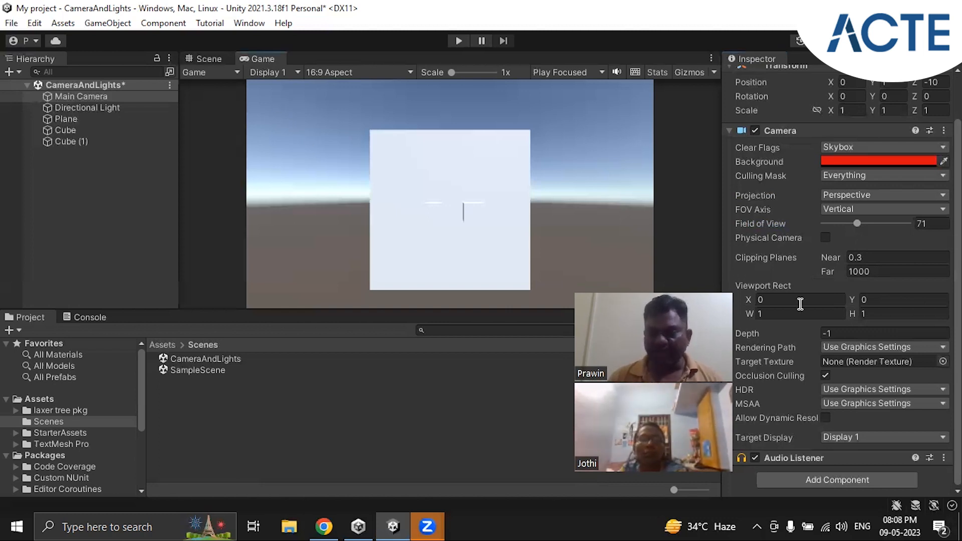
click(908, 296)
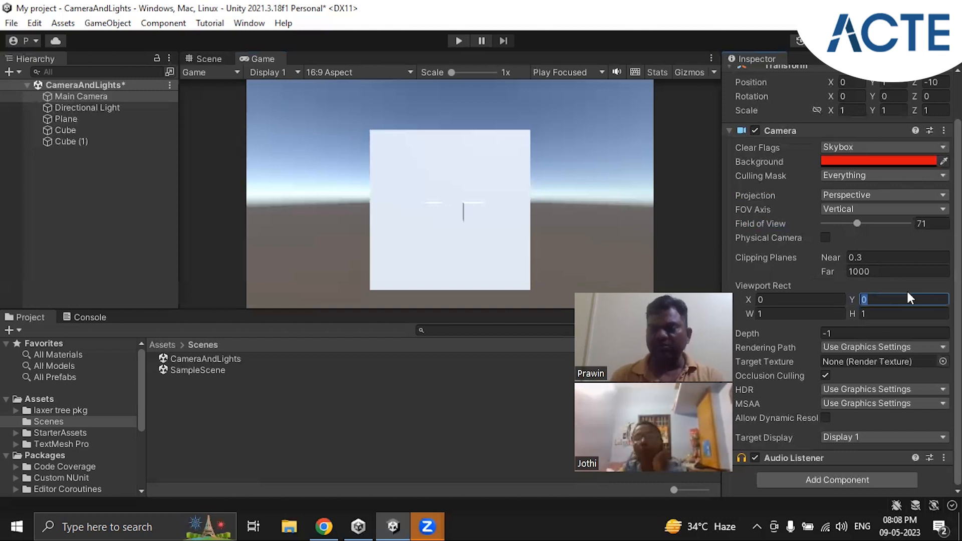
text(0.5)
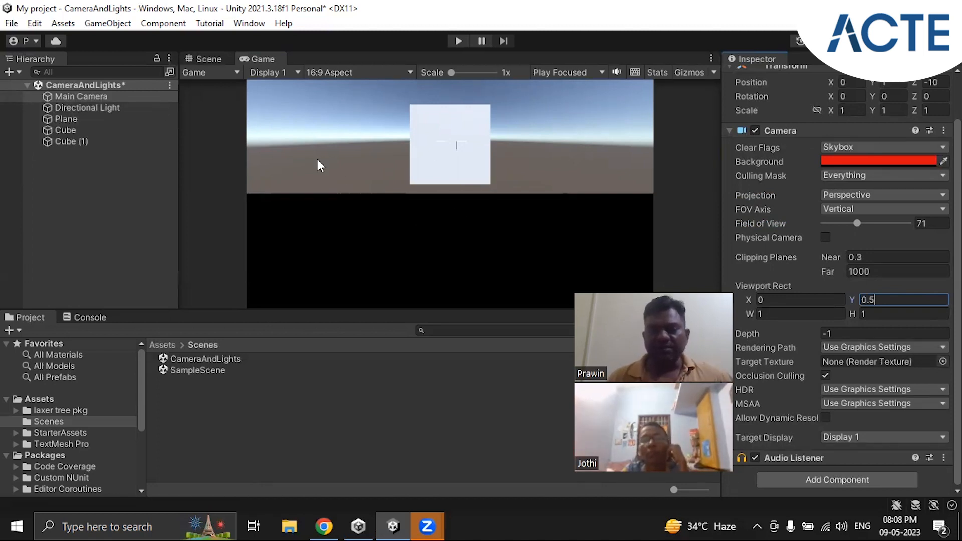
Add a second Camera object at the root of the CameraAndLights scene
click(61, 168)
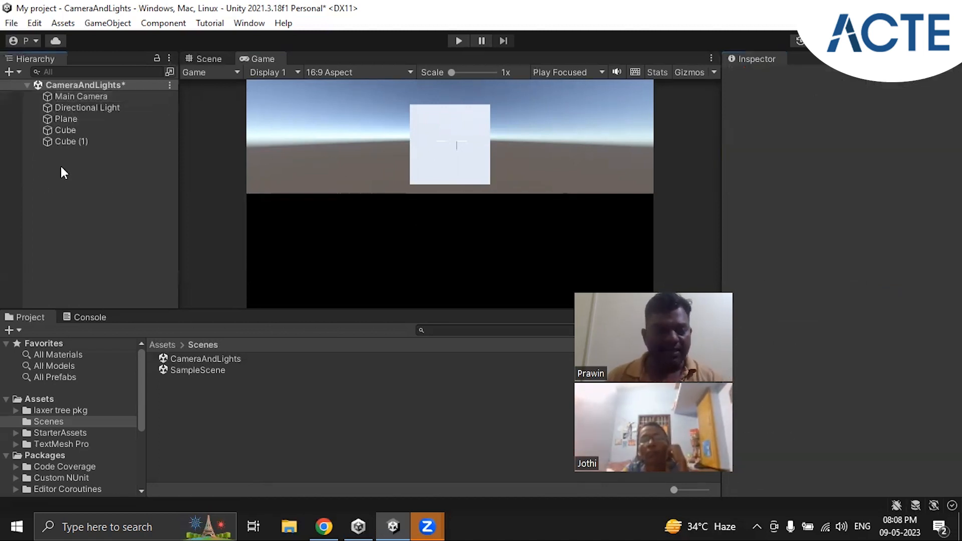
click(93, 98)
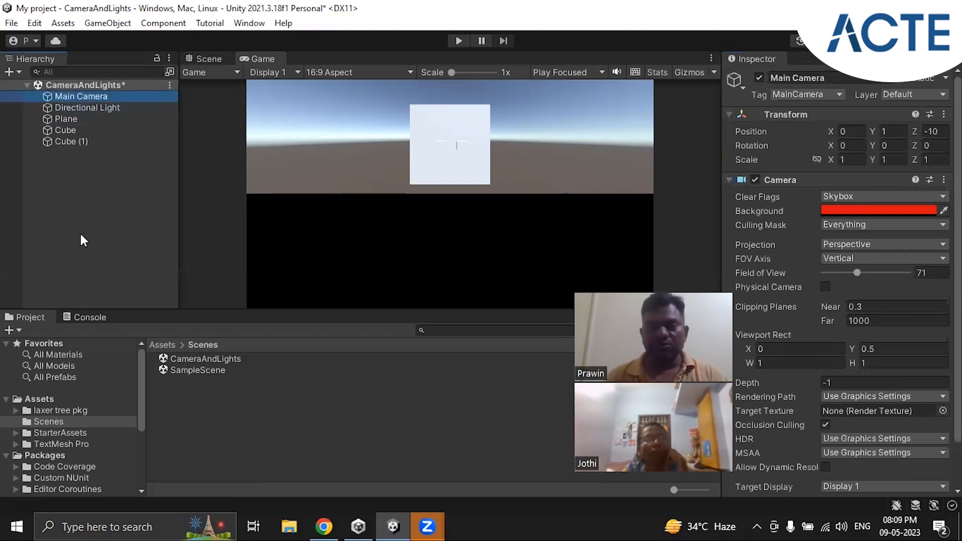
right_click(63, 168)
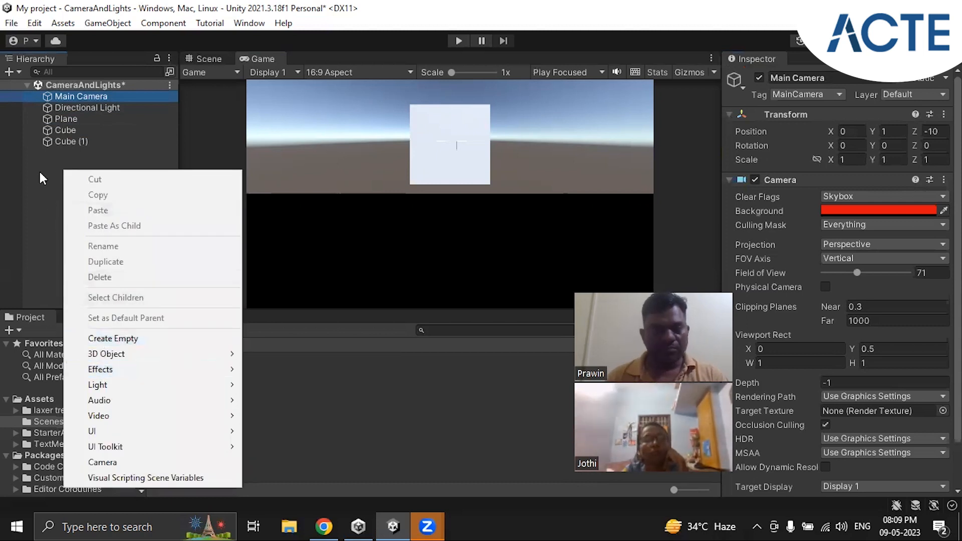
click(89, 163)
right_click(90, 163)
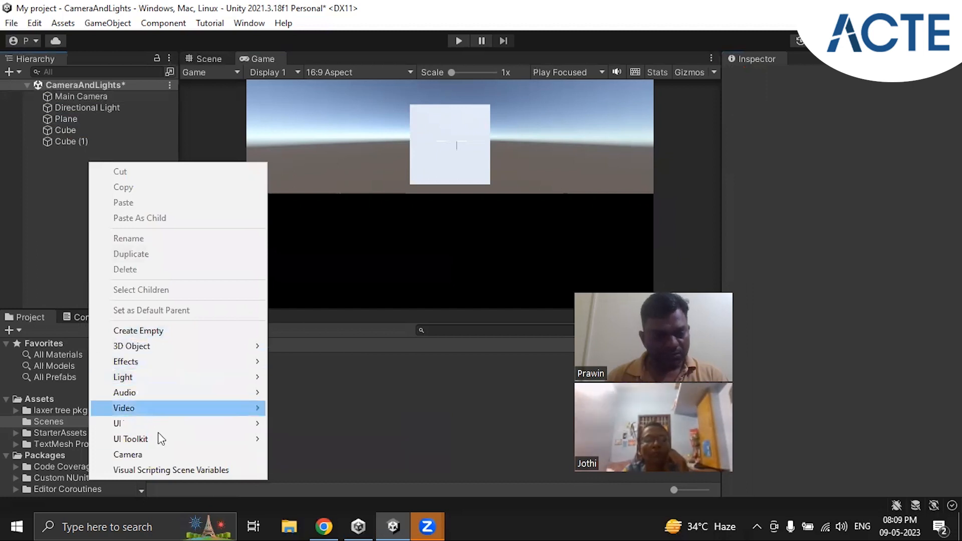
click(192, 456)
click(93, 224)
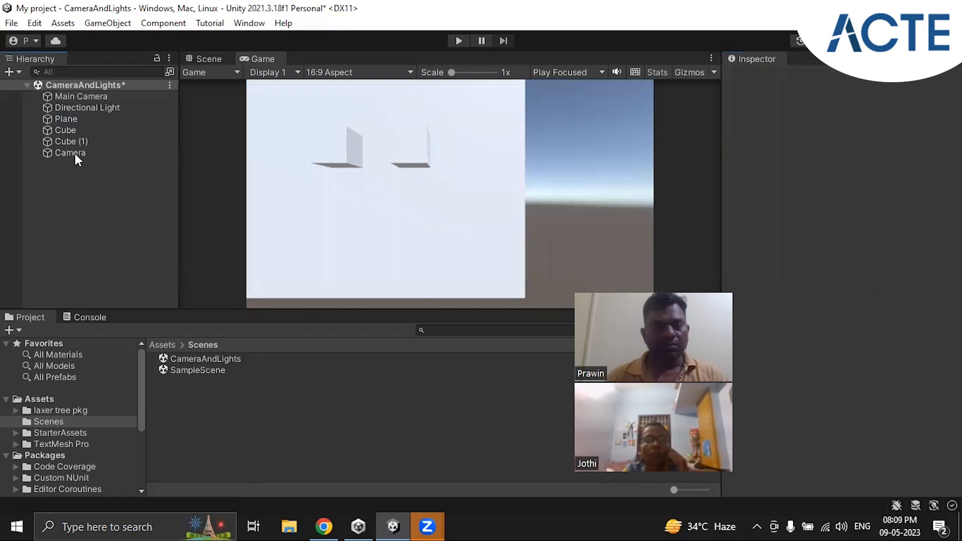
Disable the new Camera's Audio Listener and set its Viewport Rect Y to -0.5
click(74, 153)
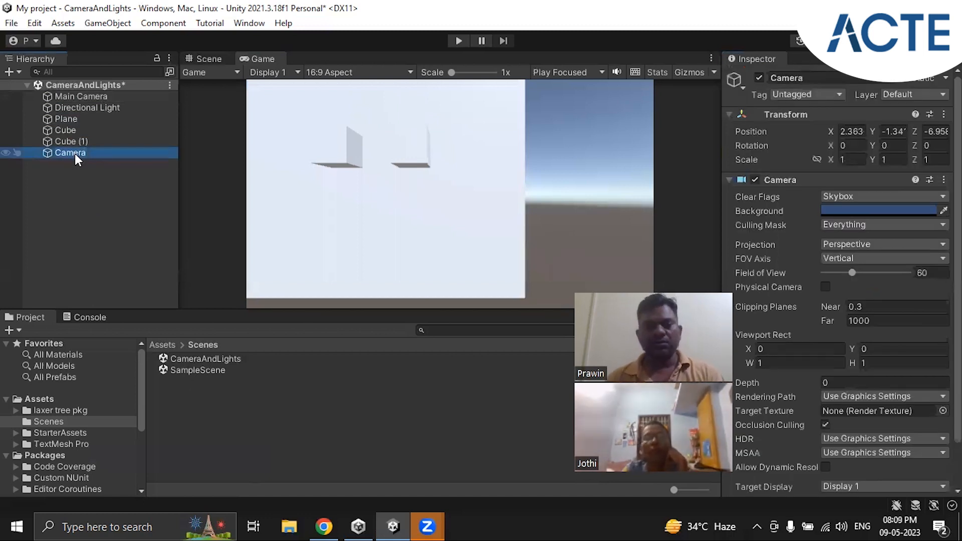
scroll(826, 244, down, 3)
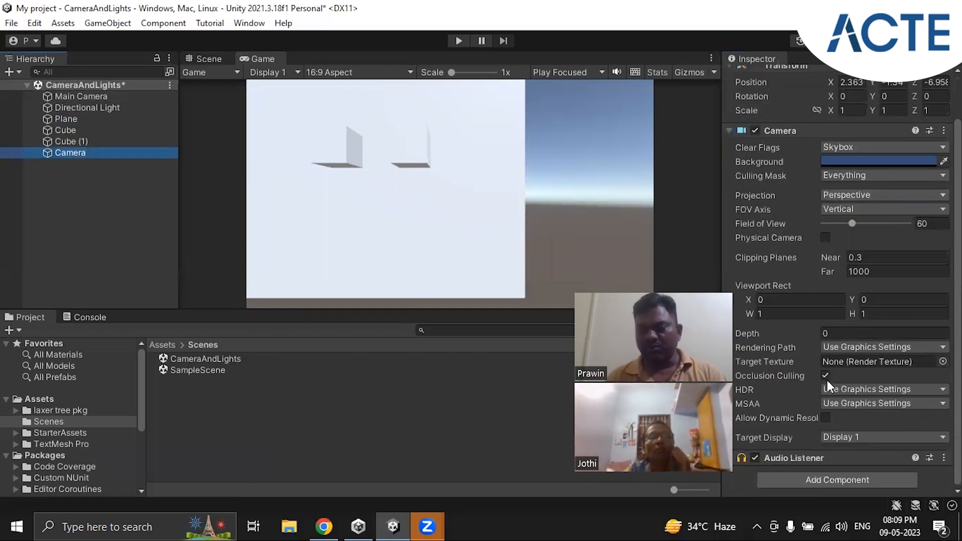
click(755, 458)
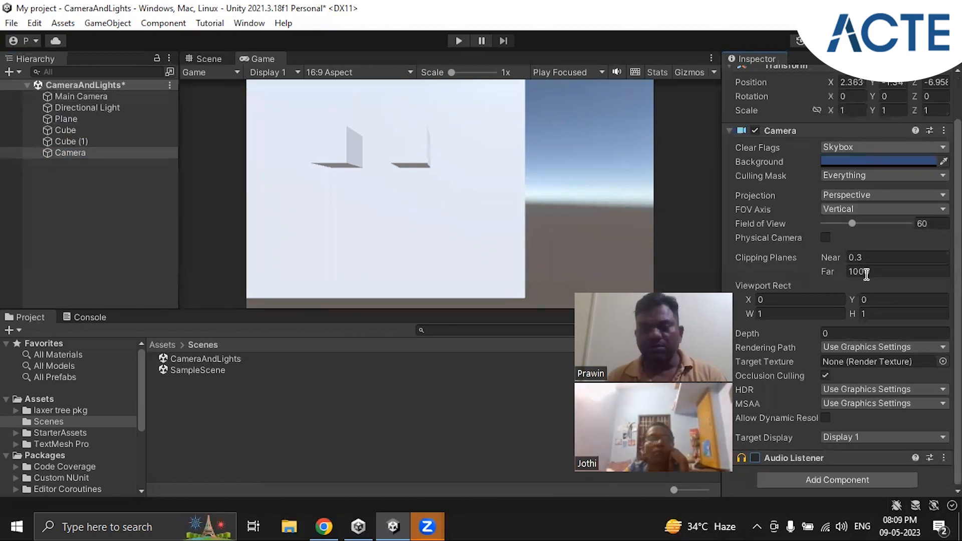
click(883, 299)
text(-0.5)
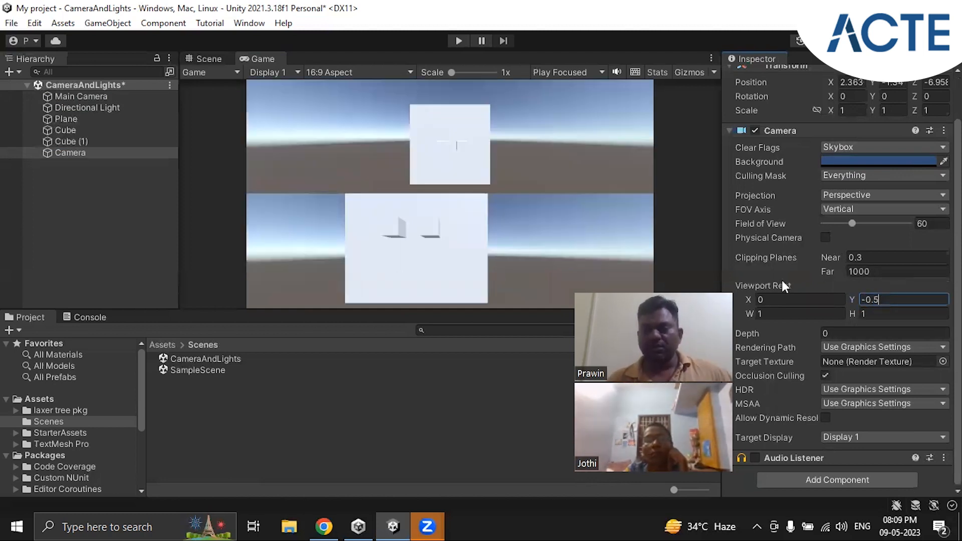
Compare the Viewport Rect settings of both cameras, and deactivate the second Camera object
click(91, 98)
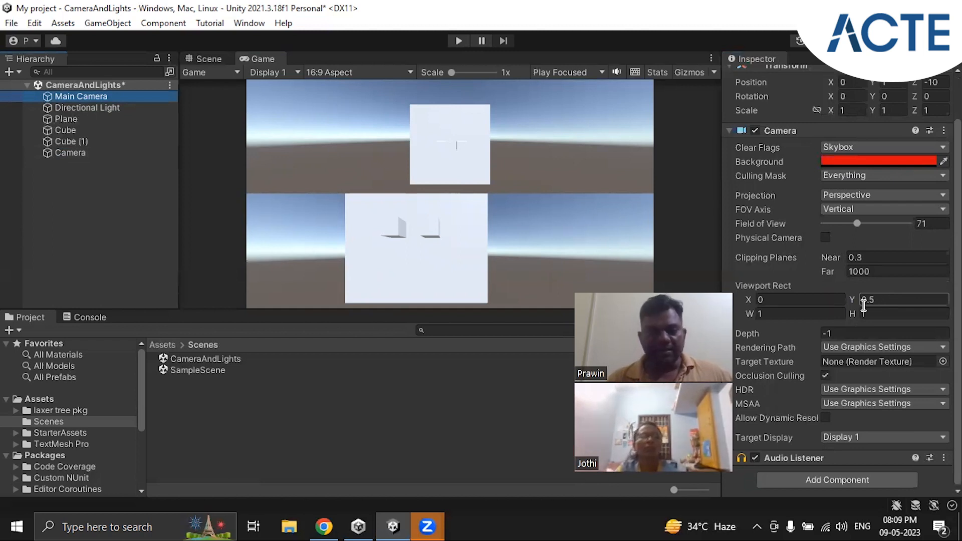
click(77, 153)
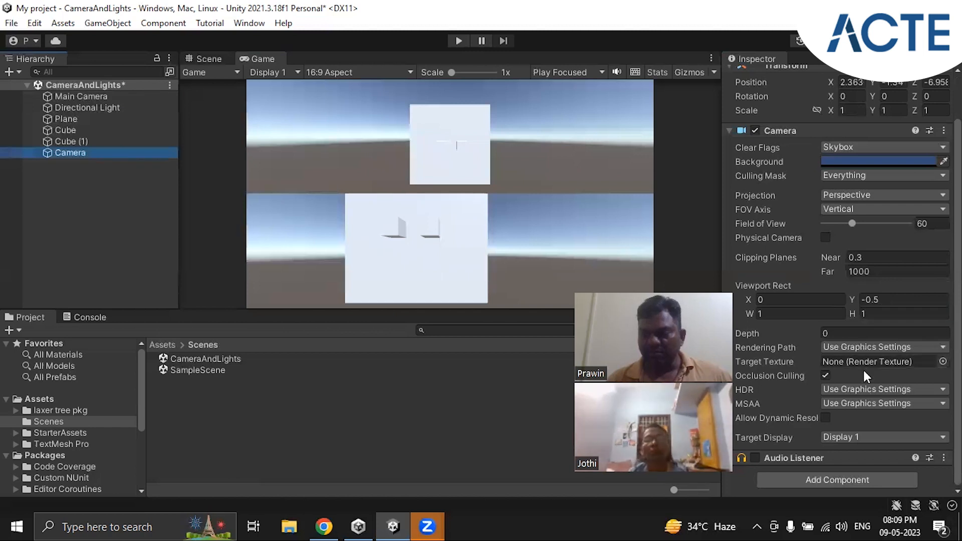
click(877, 299)
click(65, 153)
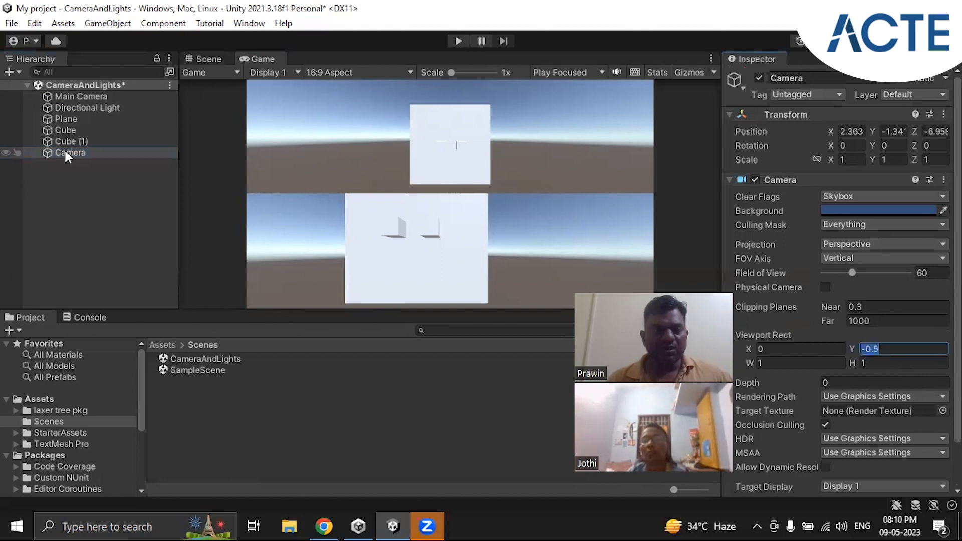
click(759, 77)
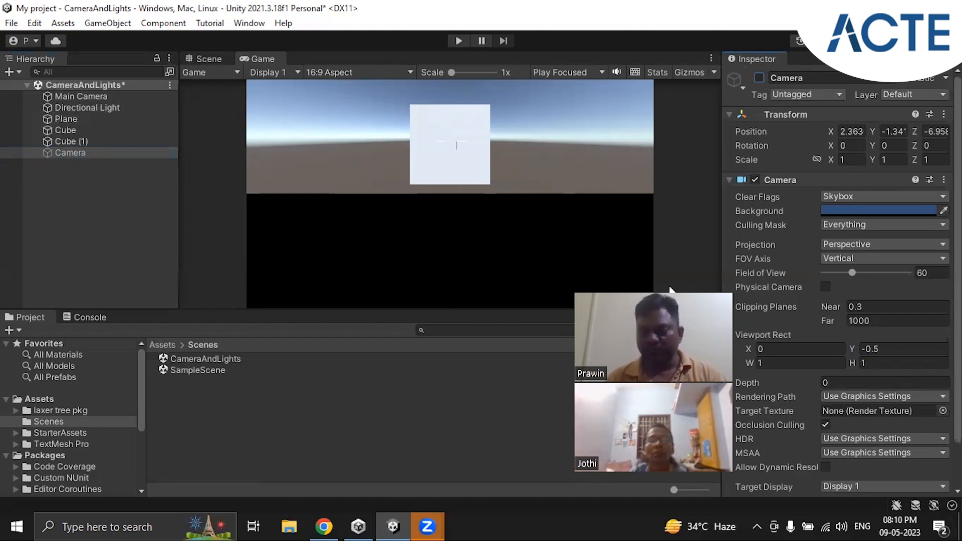
Switch the Main Camera's Clear Flags to Solid Color and change its Background to bright blue
scroll(845, 278, down, 2)
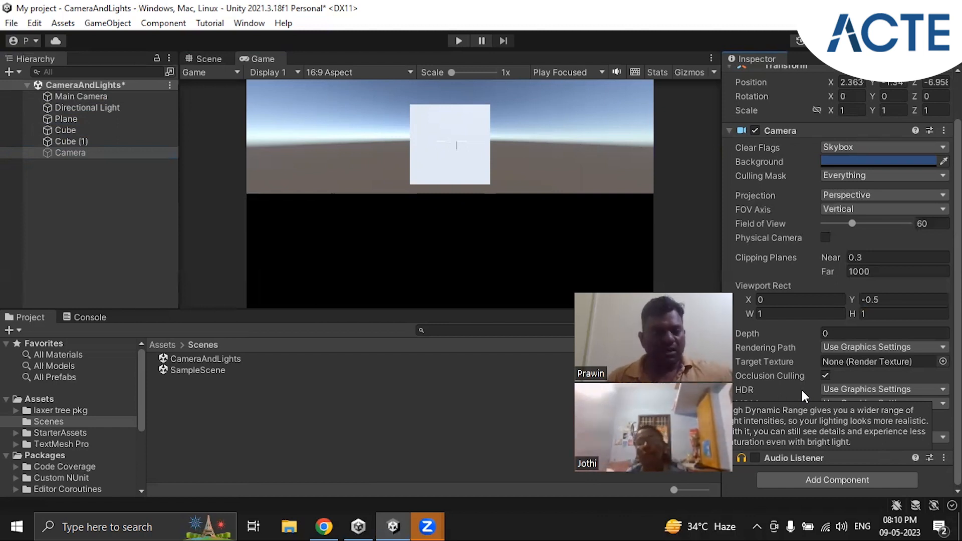
click(95, 98)
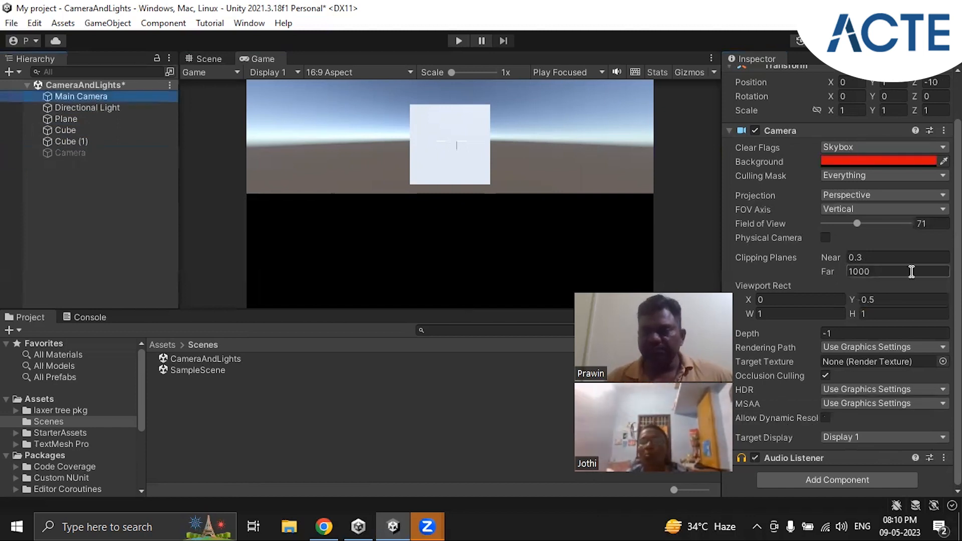
click(958, 271)
drag(957, 271, 957, 228)
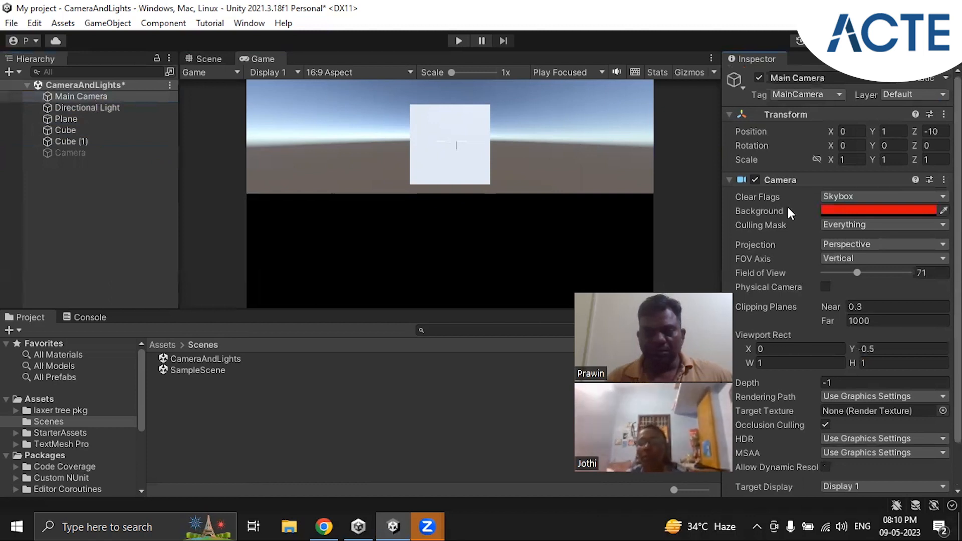
click(85, 98)
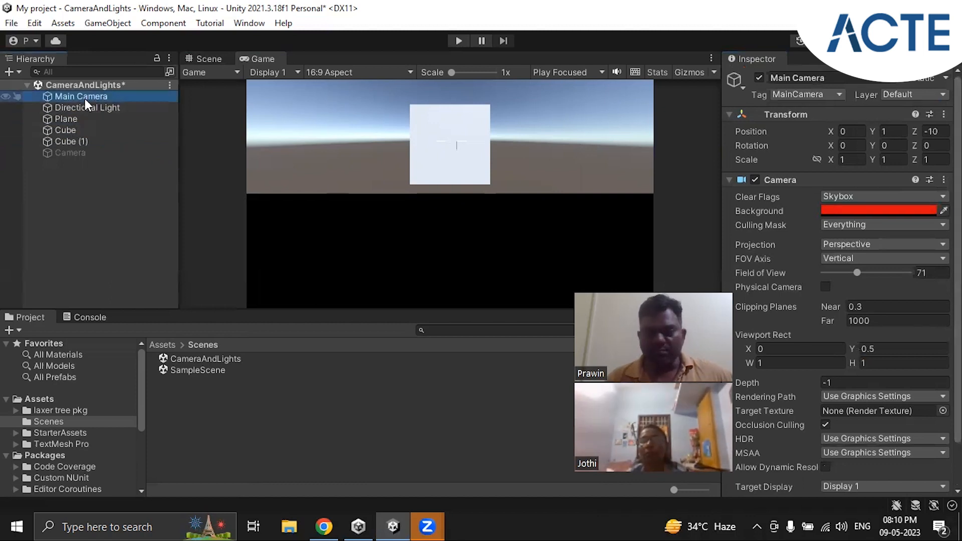
click(856, 195)
click(865, 229)
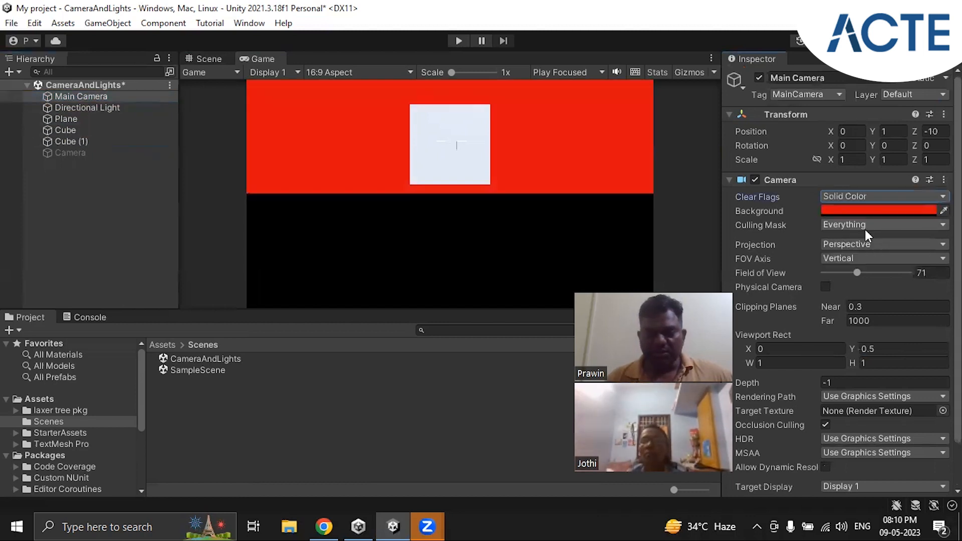
click(848, 211)
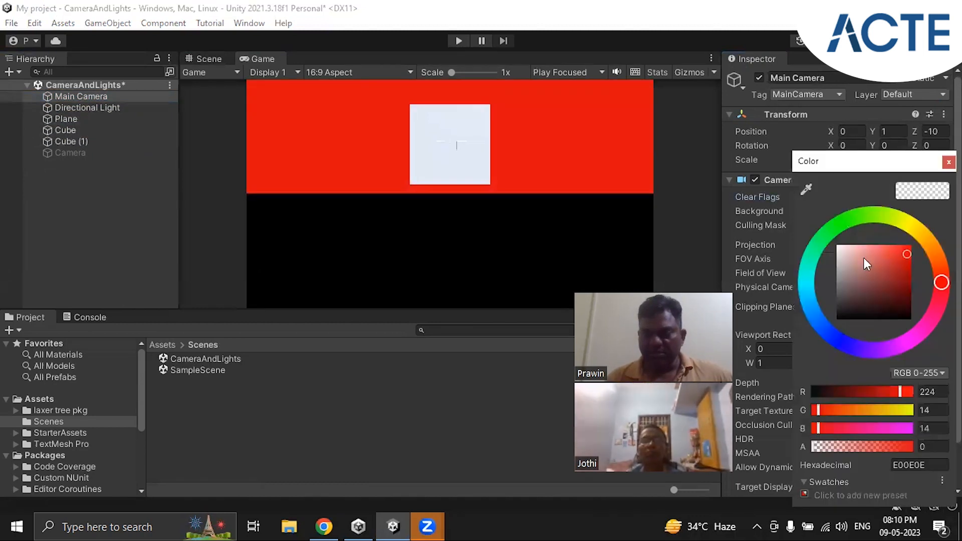
drag(820, 324, 833, 331)
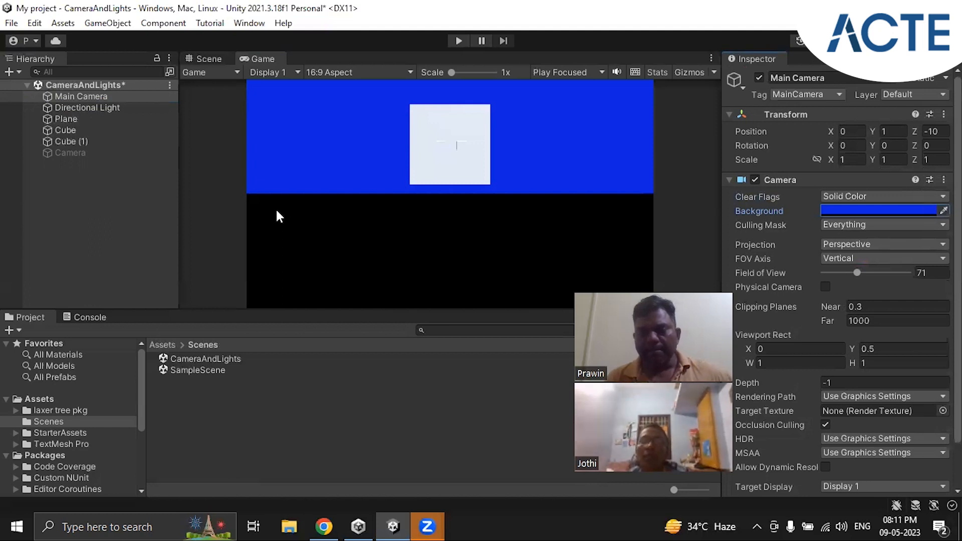
Try the Depth only option for the Main Camera's Clear Flags, and return it to Skybox
click(917, 196)
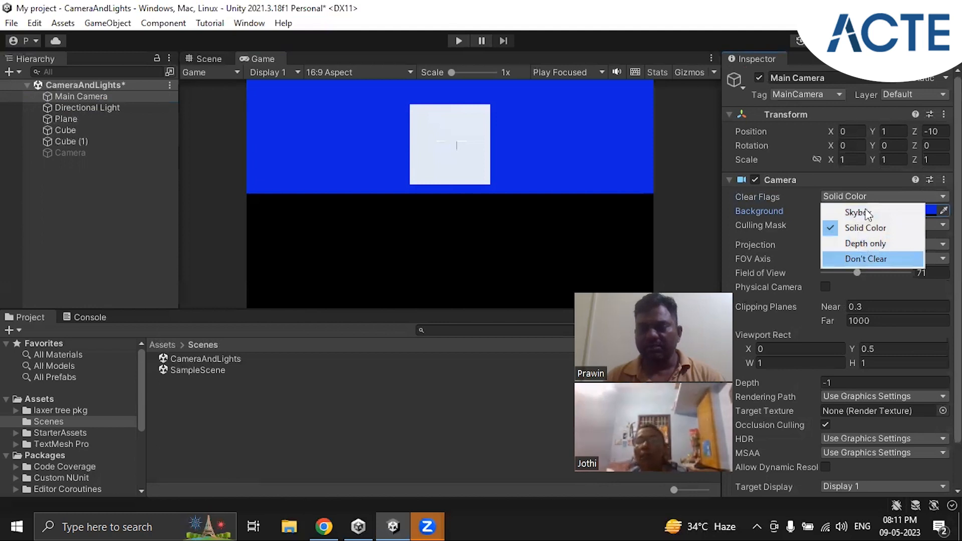
click(859, 244)
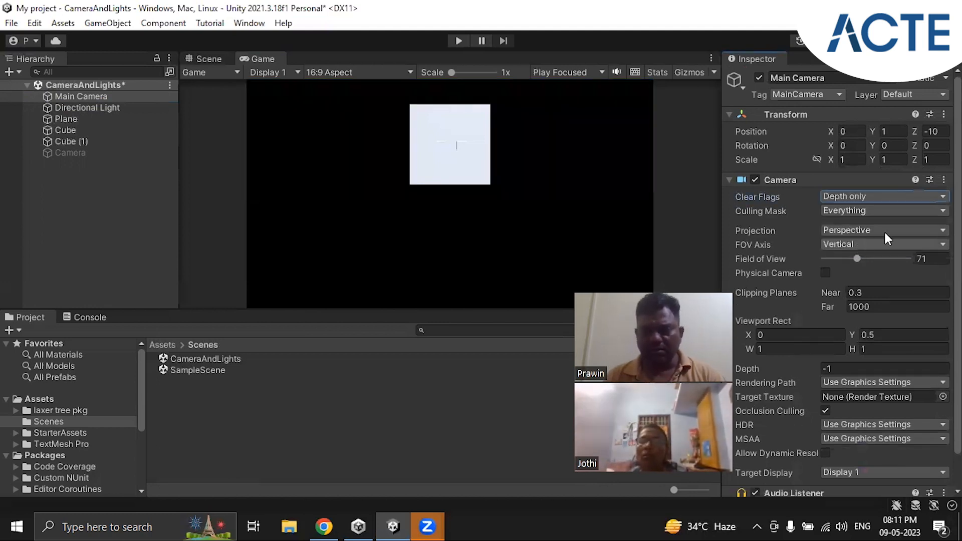
click(909, 199)
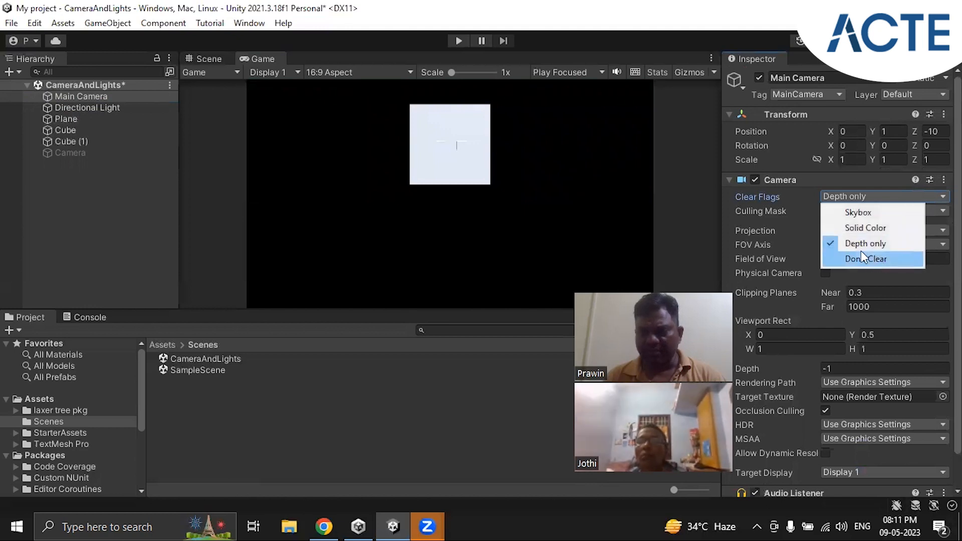
click(862, 213)
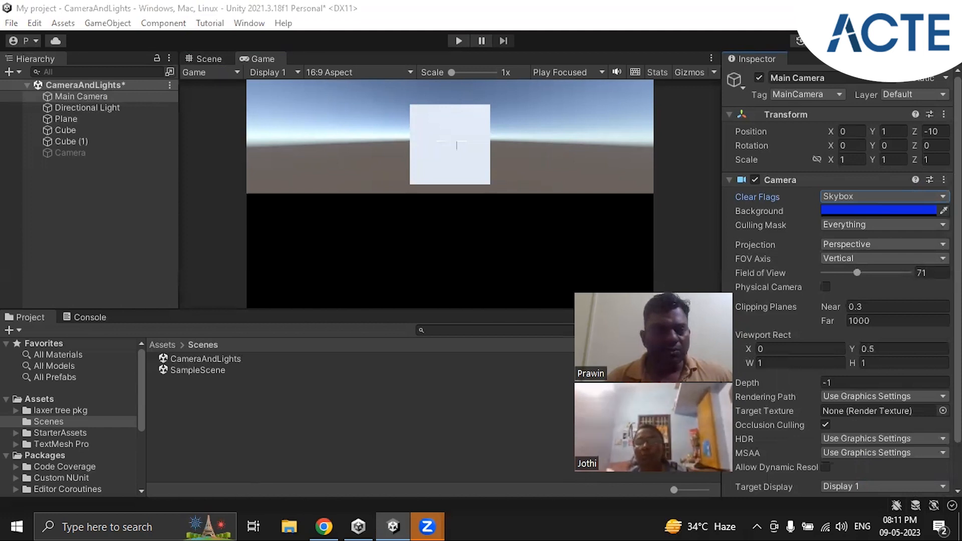
Open the scene's Lighting settings and display the Environment options
click(120, 23)
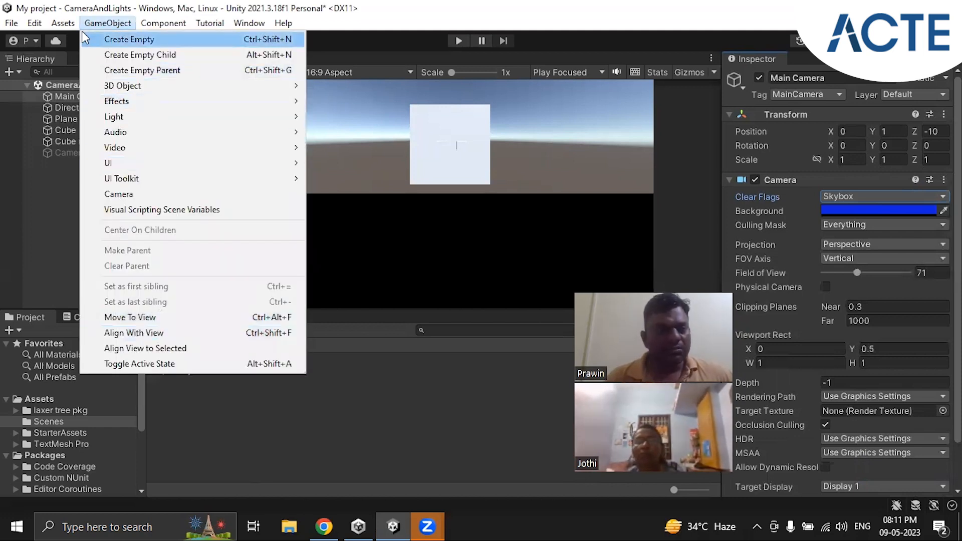
mouse_move(164, 23)
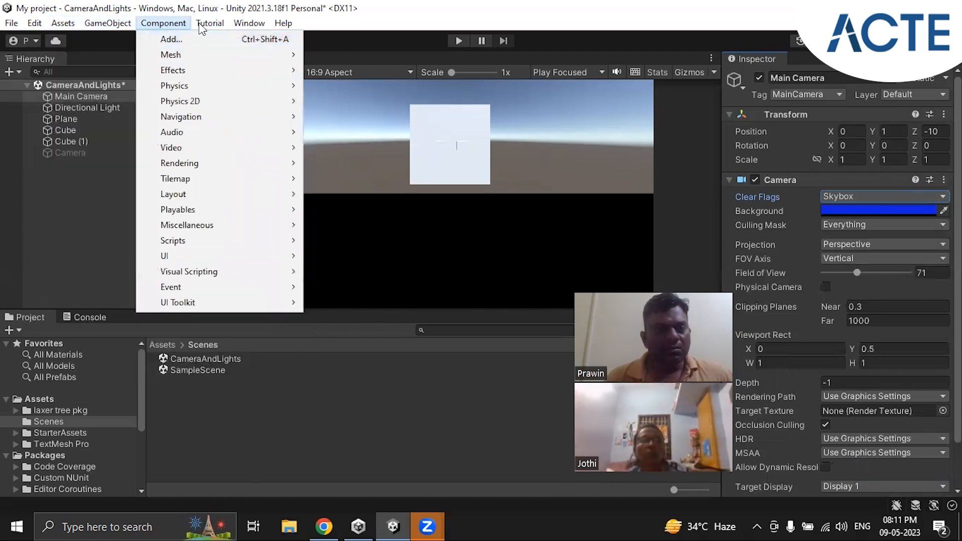
mouse_move(237, 22)
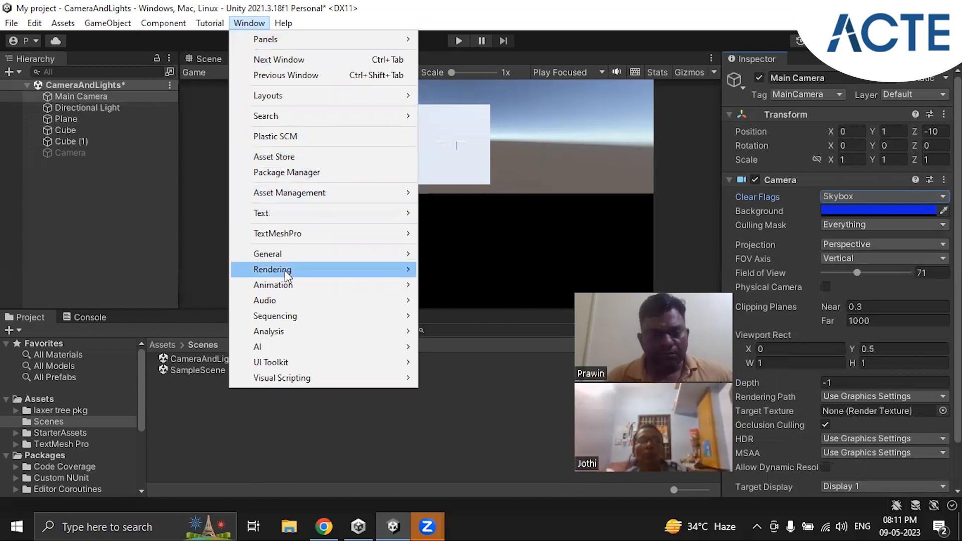
mouse_move(285, 269)
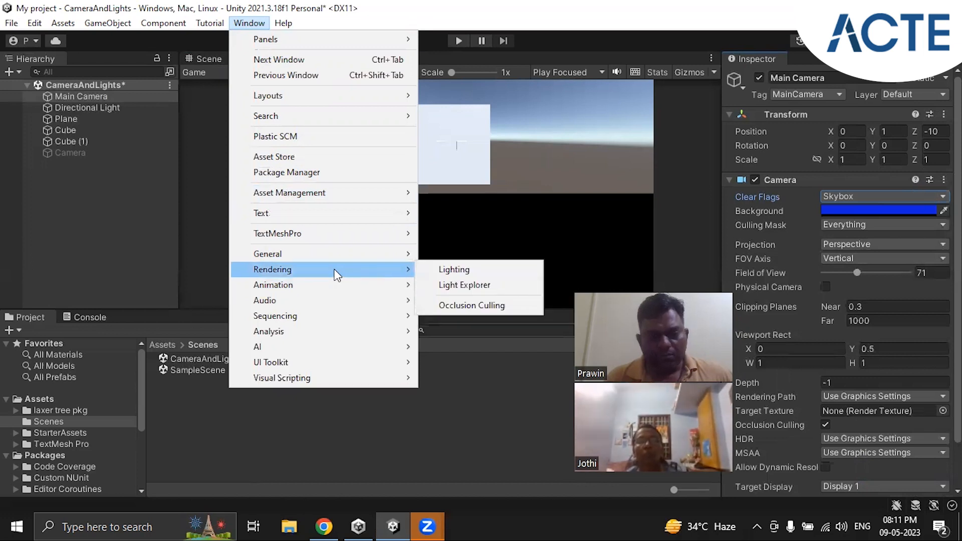
click(455, 269)
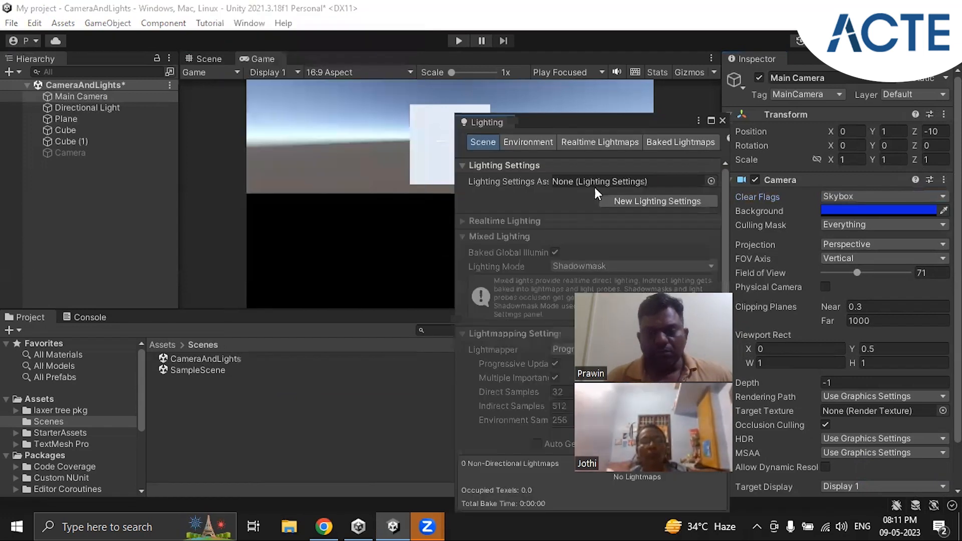
click(536, 144)
click(597, 143)
click(539, 141)
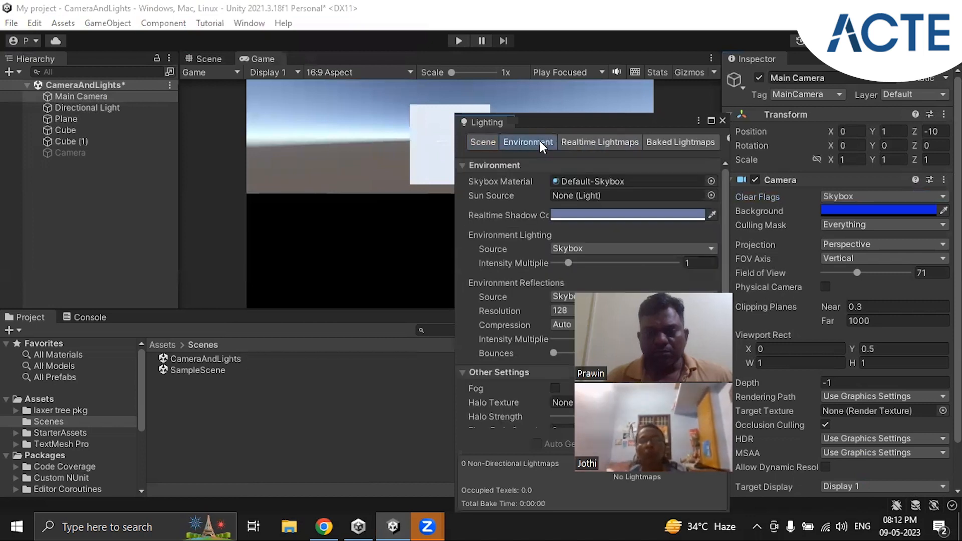
Set the environment's Skybox Material to SkyboxLiteWarm and close the Lighting settings
click(711, 181)
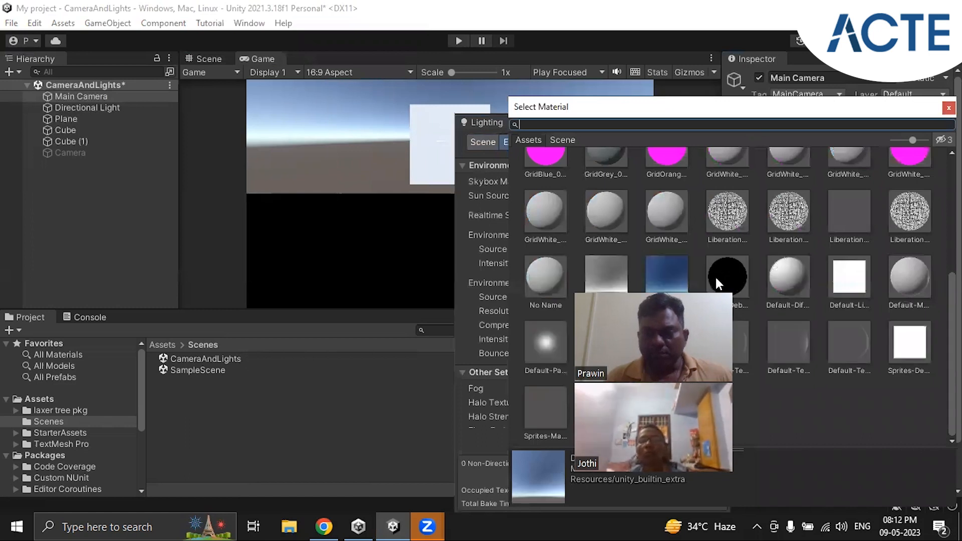
click(666, 272)
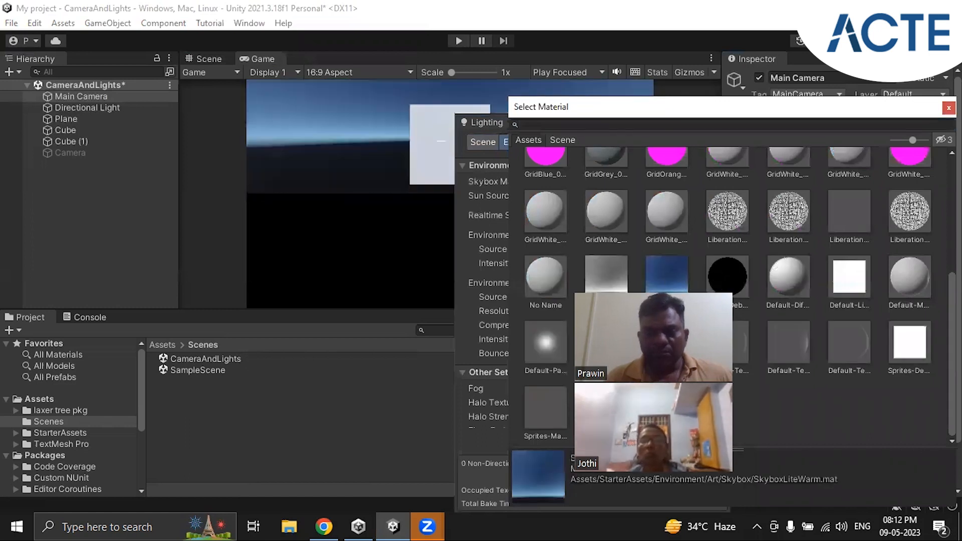
click(949, 108)
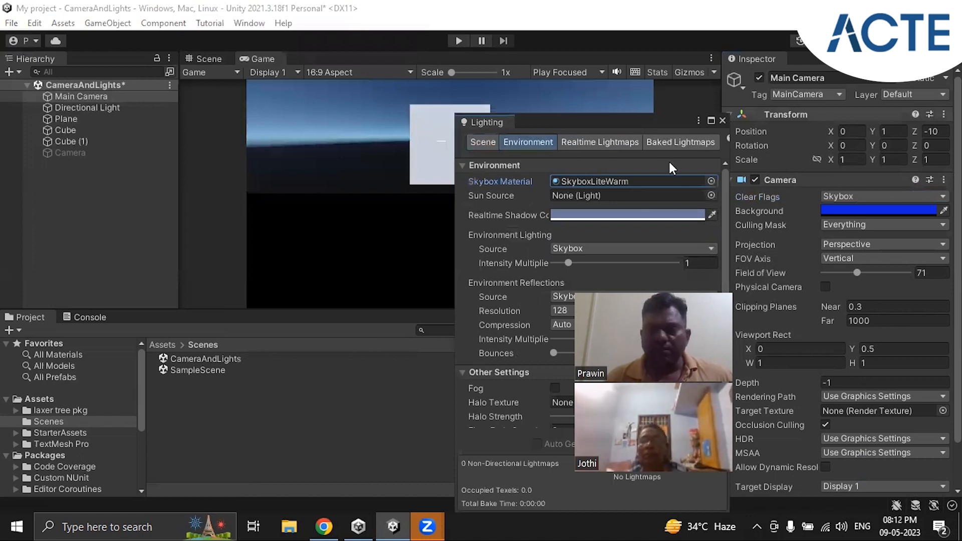
click(722, 120)
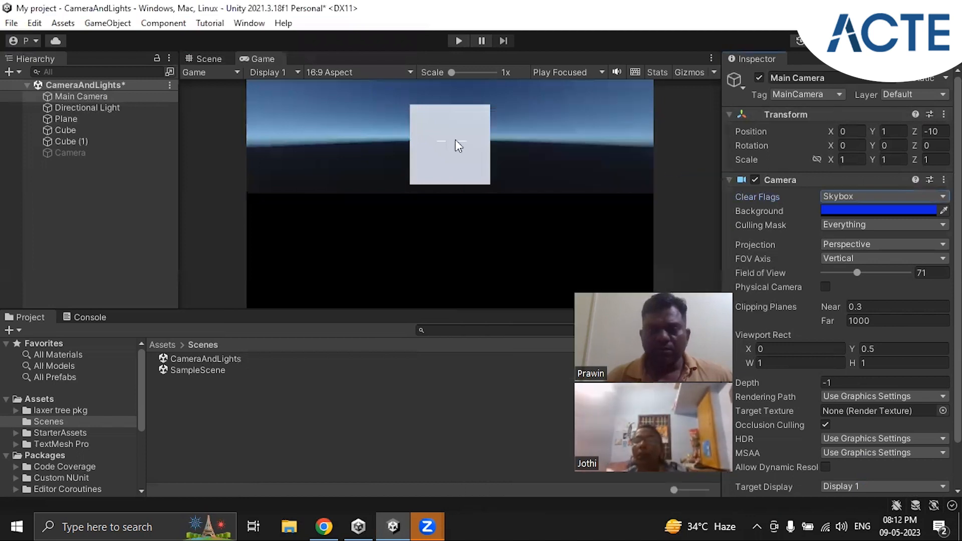
Reopen the Lighting window's Environment settings and bring up the material choices for the Skybox Material
click(239, 25)
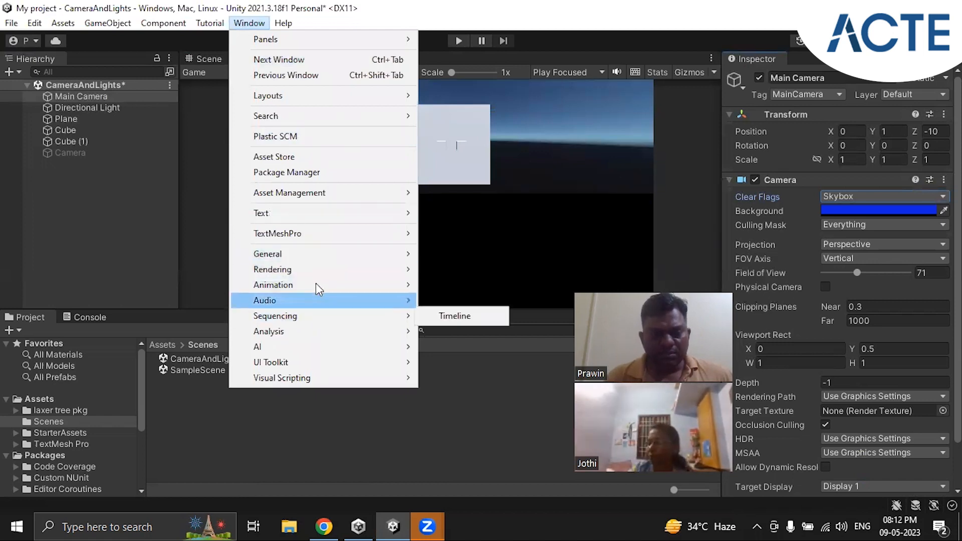
mouse_move(322, 275)
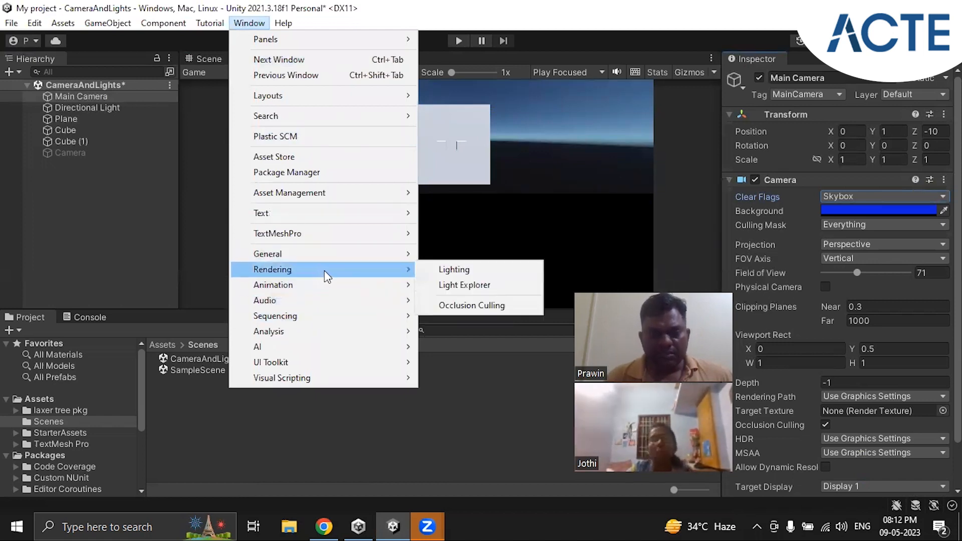
click(485, 270)
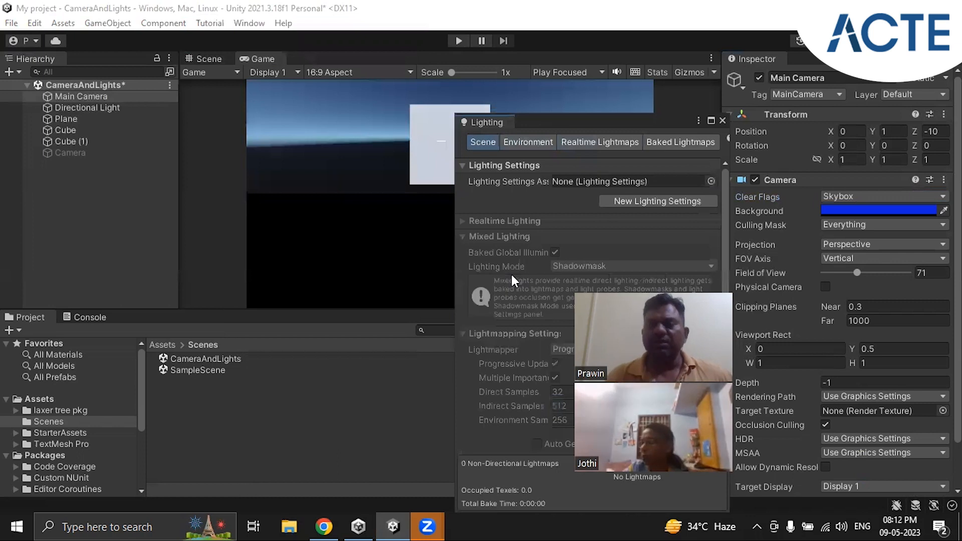
click(583, 143)
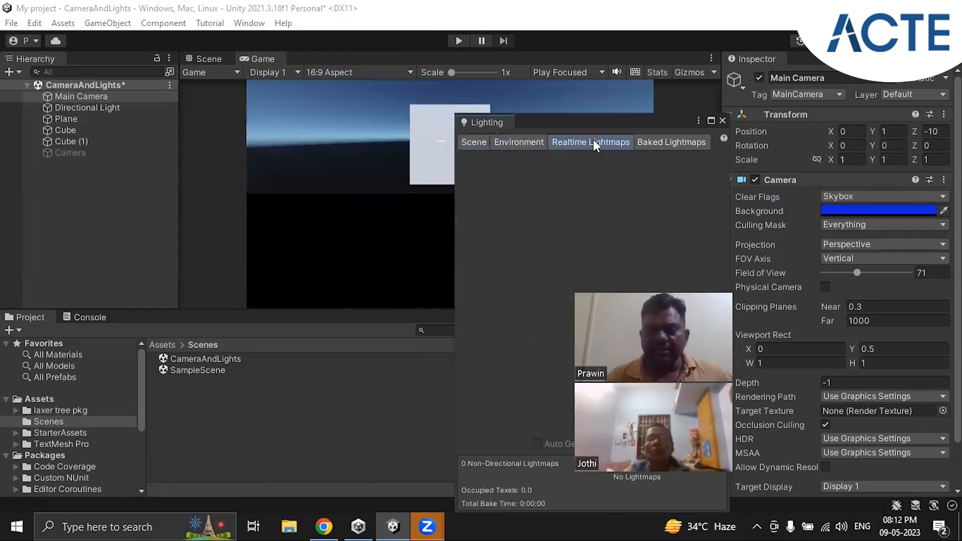
click(528, 144)
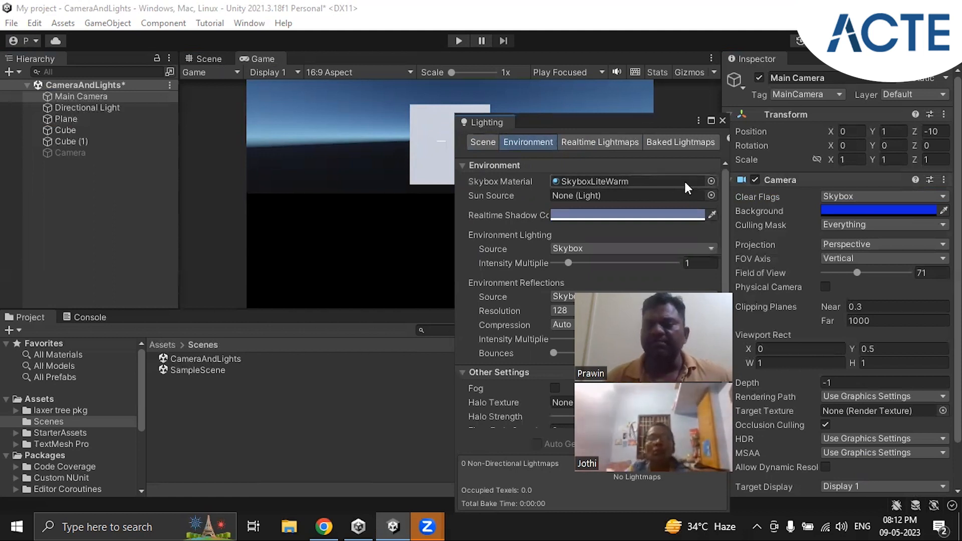
click(712, 181)
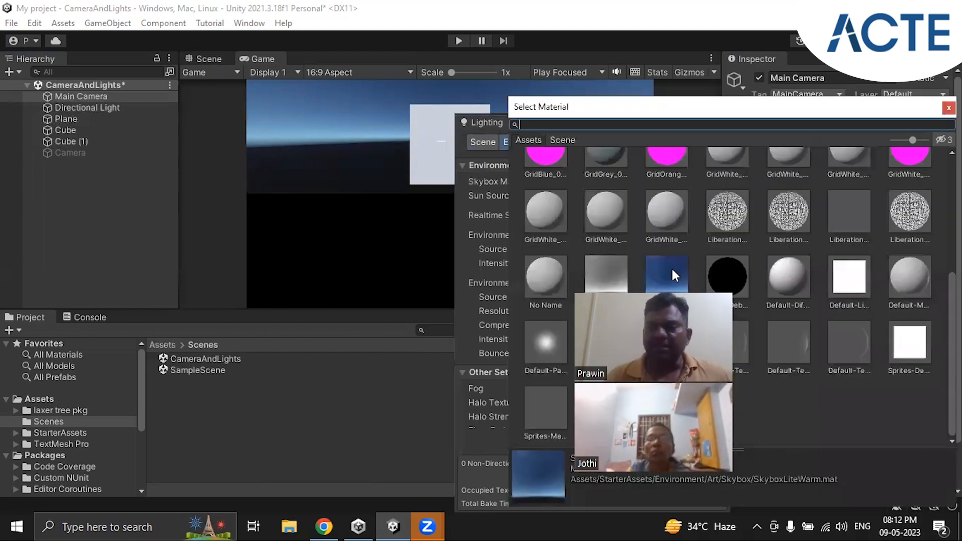